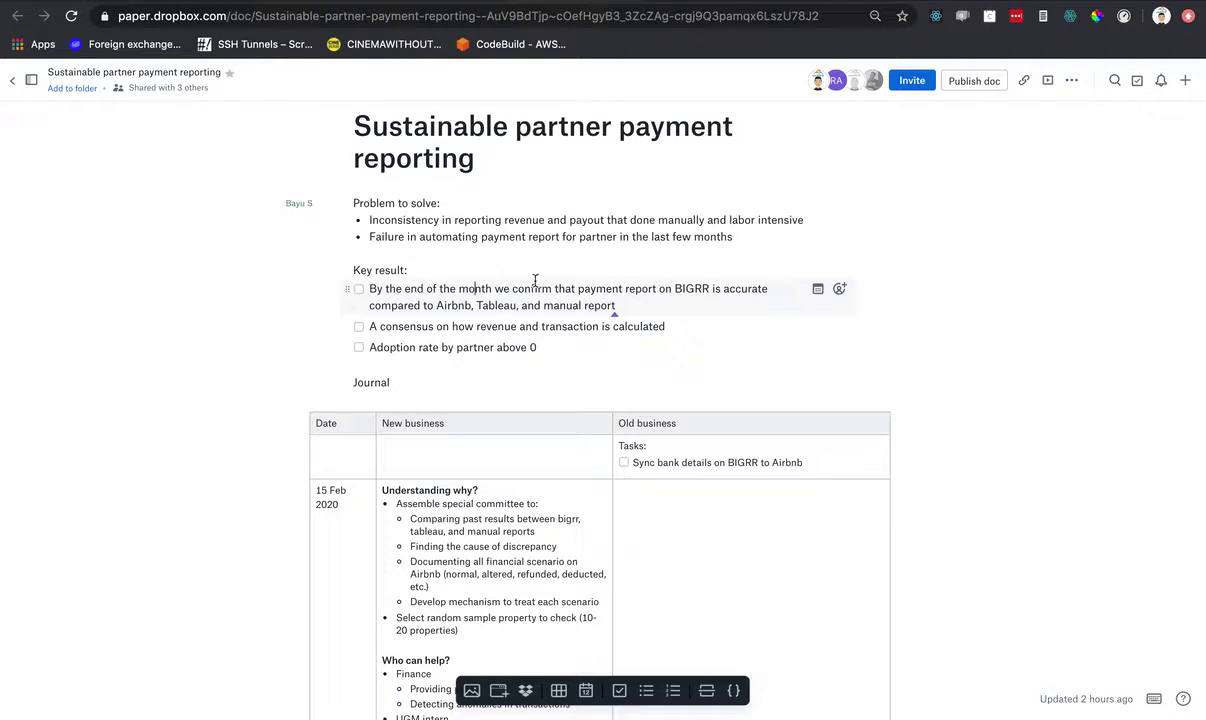
- Review the key results, moving the caret between the manual report, consensus and Adoption rate items
left_click(637, 306)
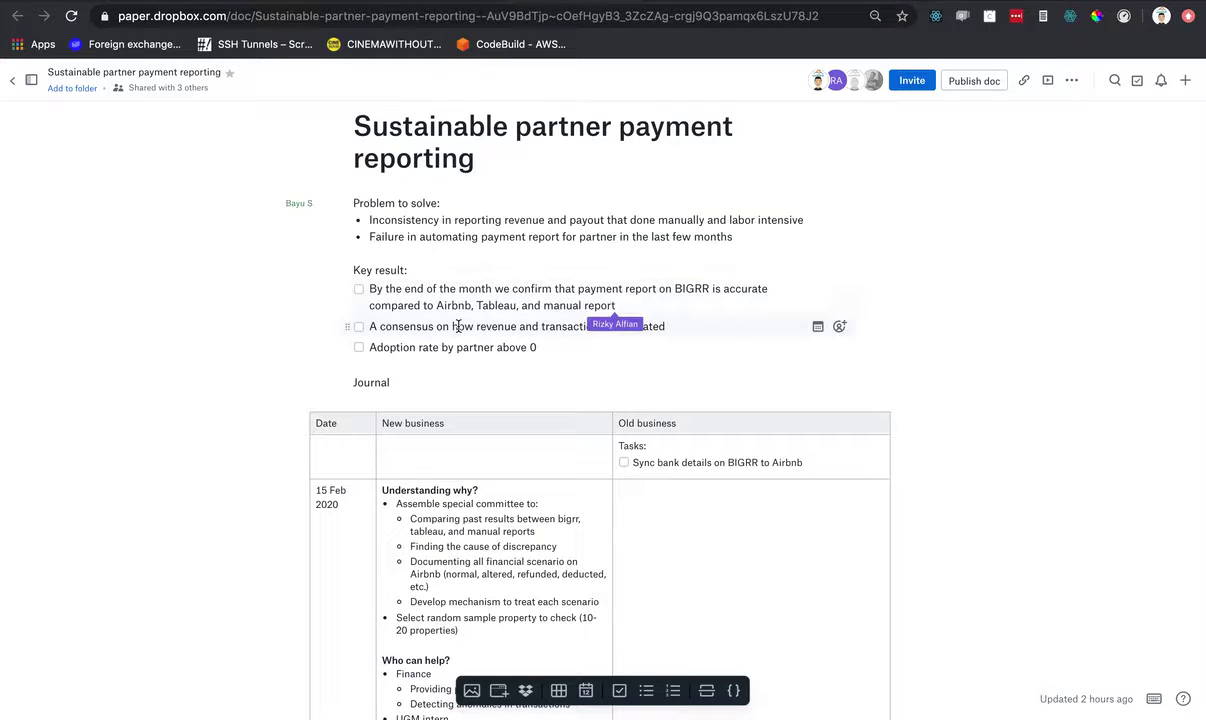
left_click(700, 331)
left_click(673, 341)
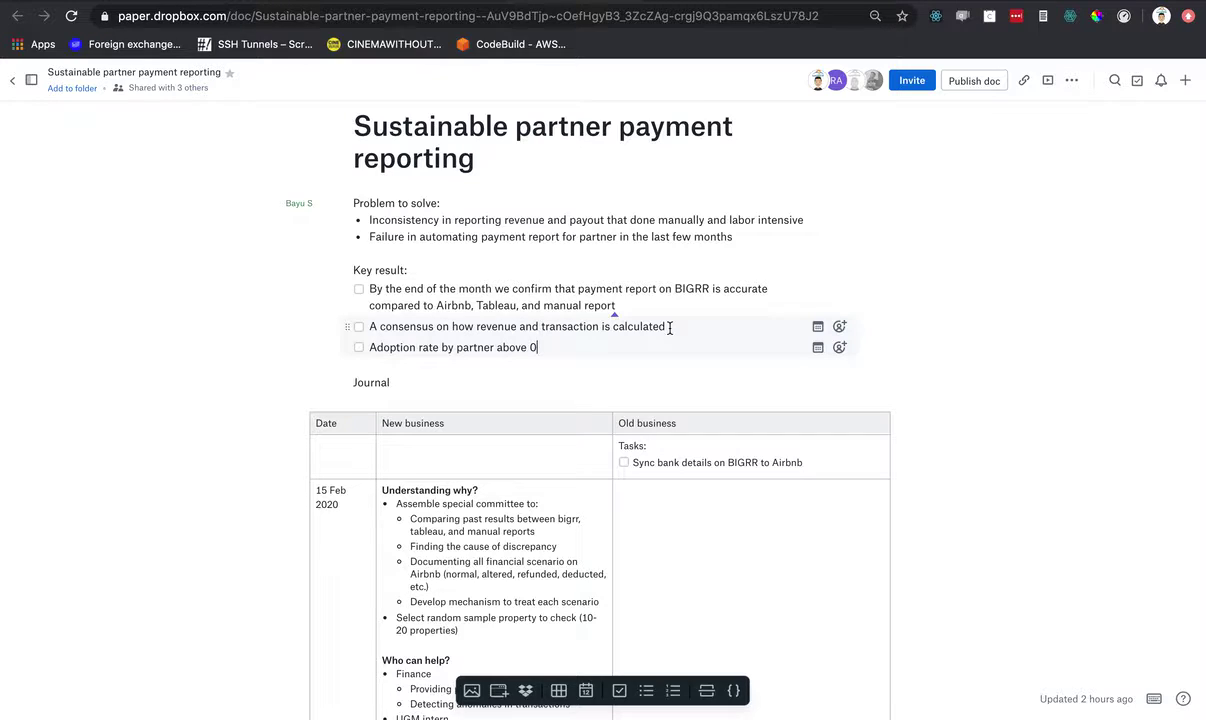
left_click(670, 327)
scroll(724, 344, "down", 3)
scroll(651, 423, "down", 3)
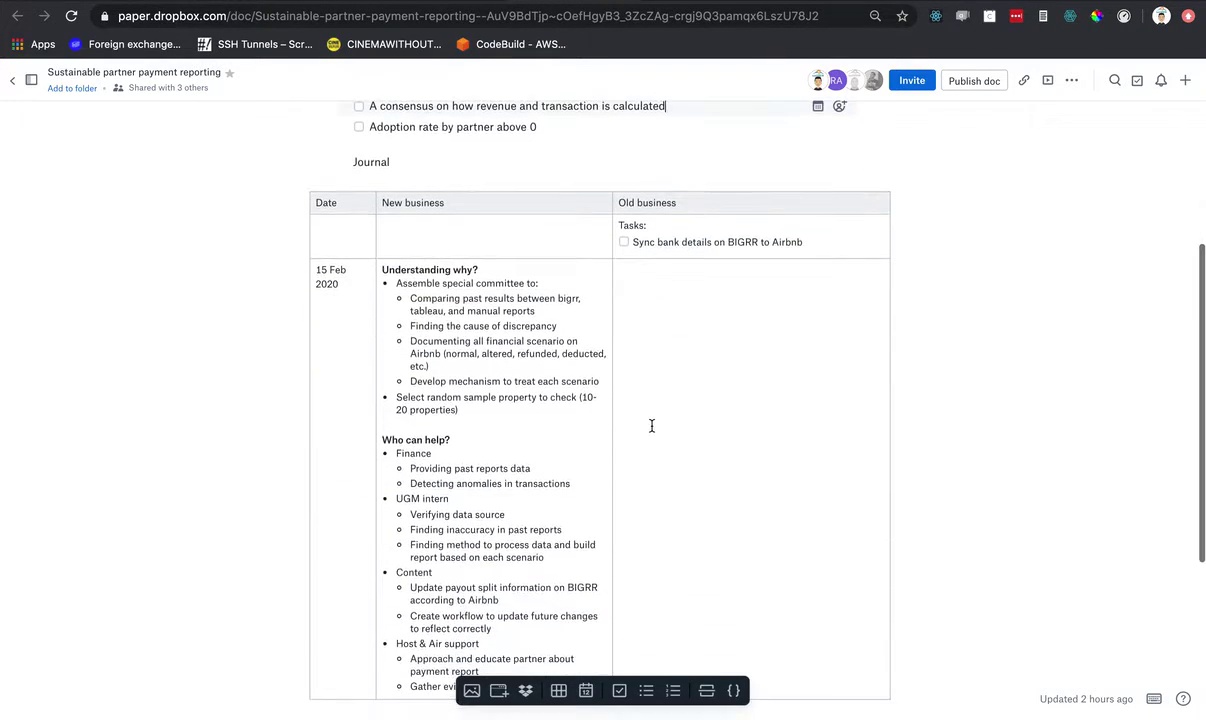
- Move to the end of 'Assemble special committee to:' in the New business cell
left_click(586, 298)
left_click(581, 281)
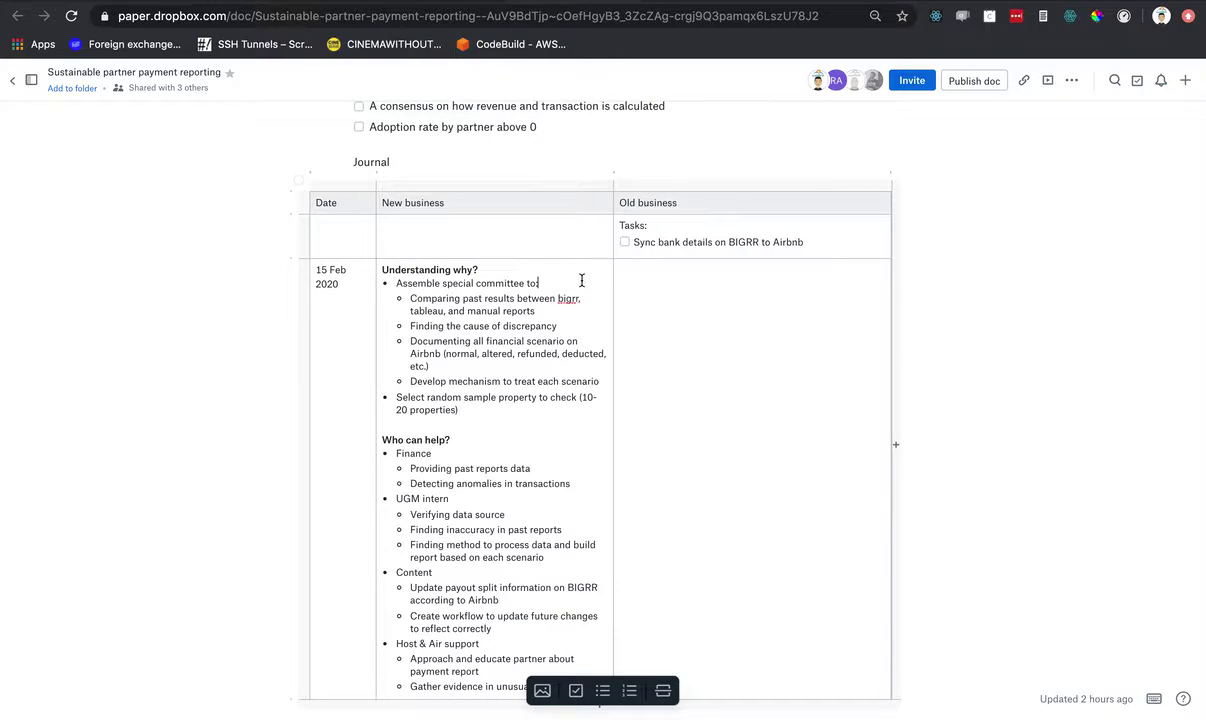
scroll(580, 282, "up", 5)
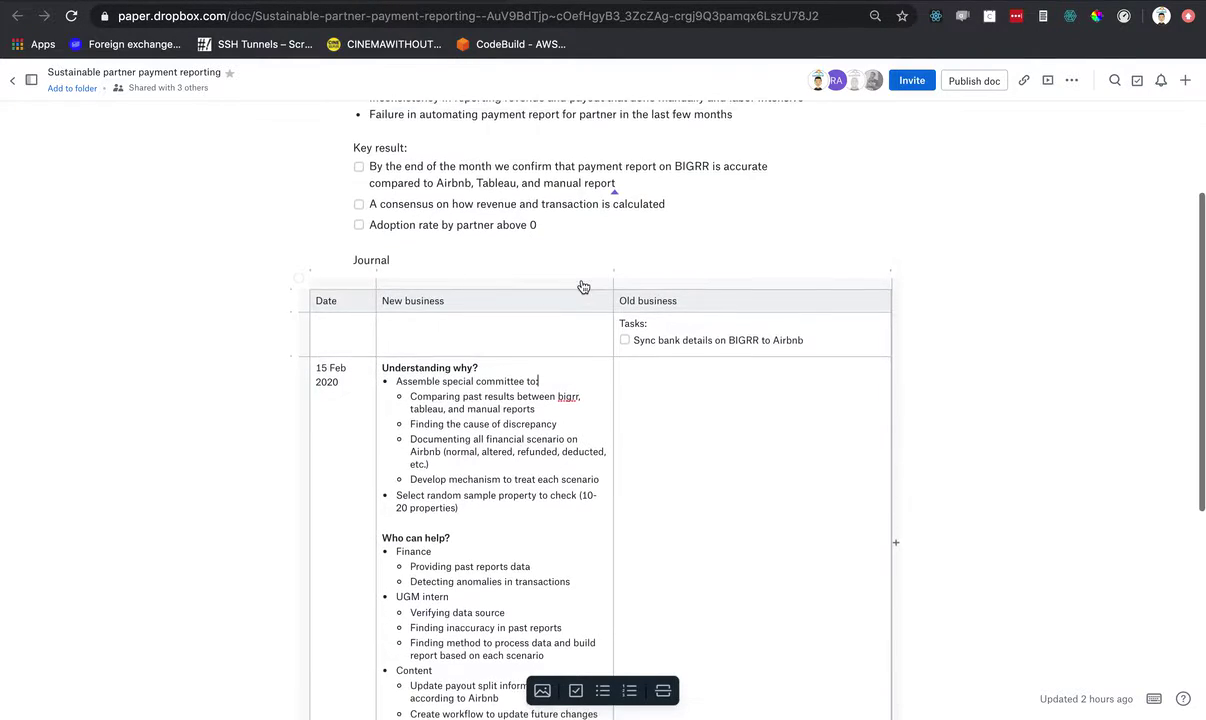
scroll(575, 275, "down", 5)
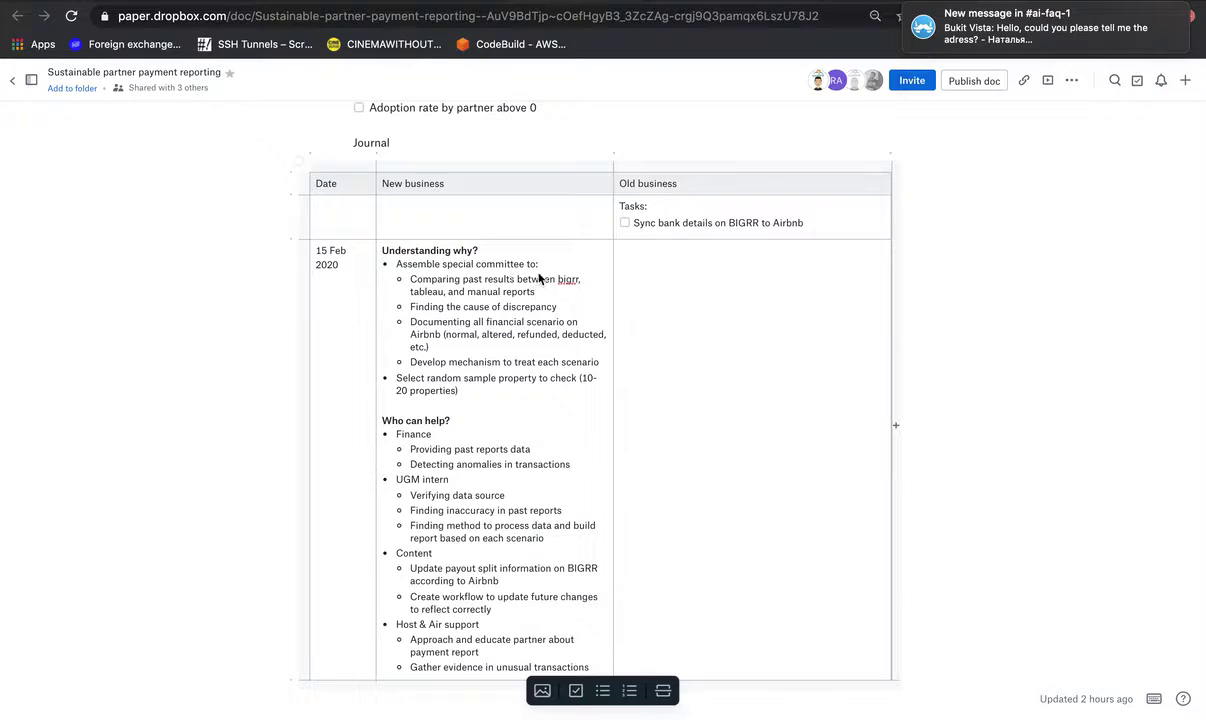
left_click(552, 270)
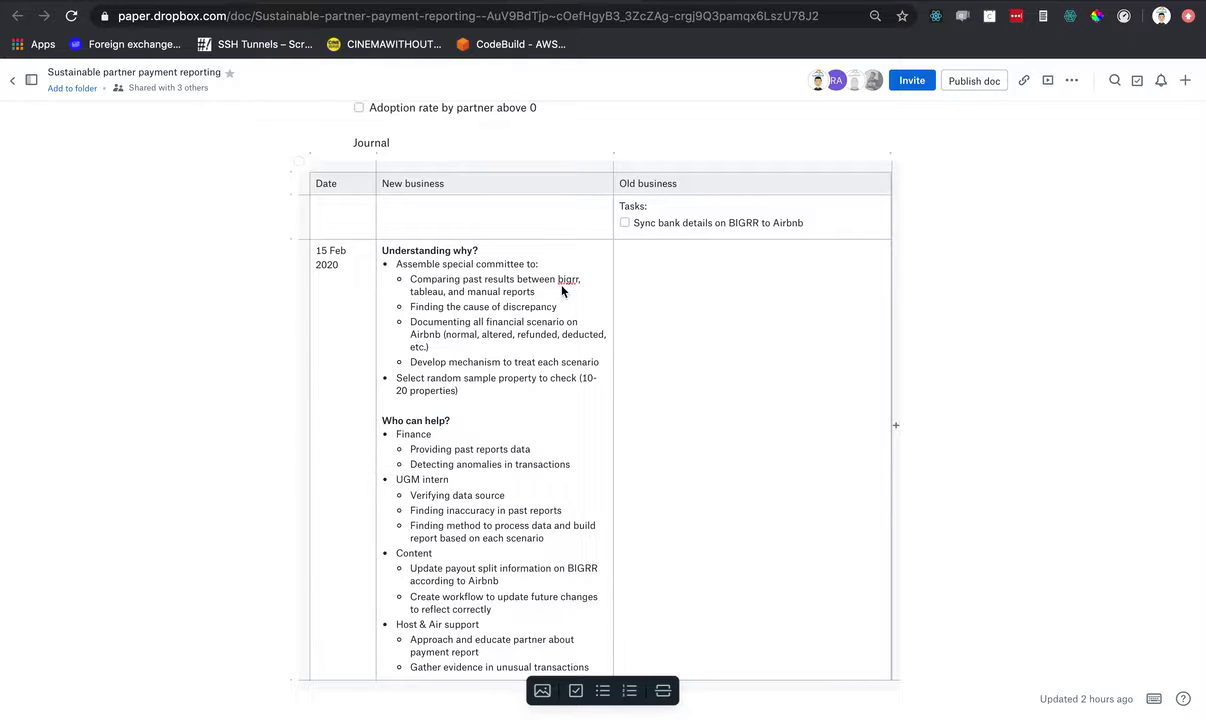
- Highlight the 'Finding the cause of discrepancy' bullet while reading further down the table
left_click(573, 313)
left_click_drag(429, 306, 444, 306)
left_click_drag(553, 310, 555, 309)
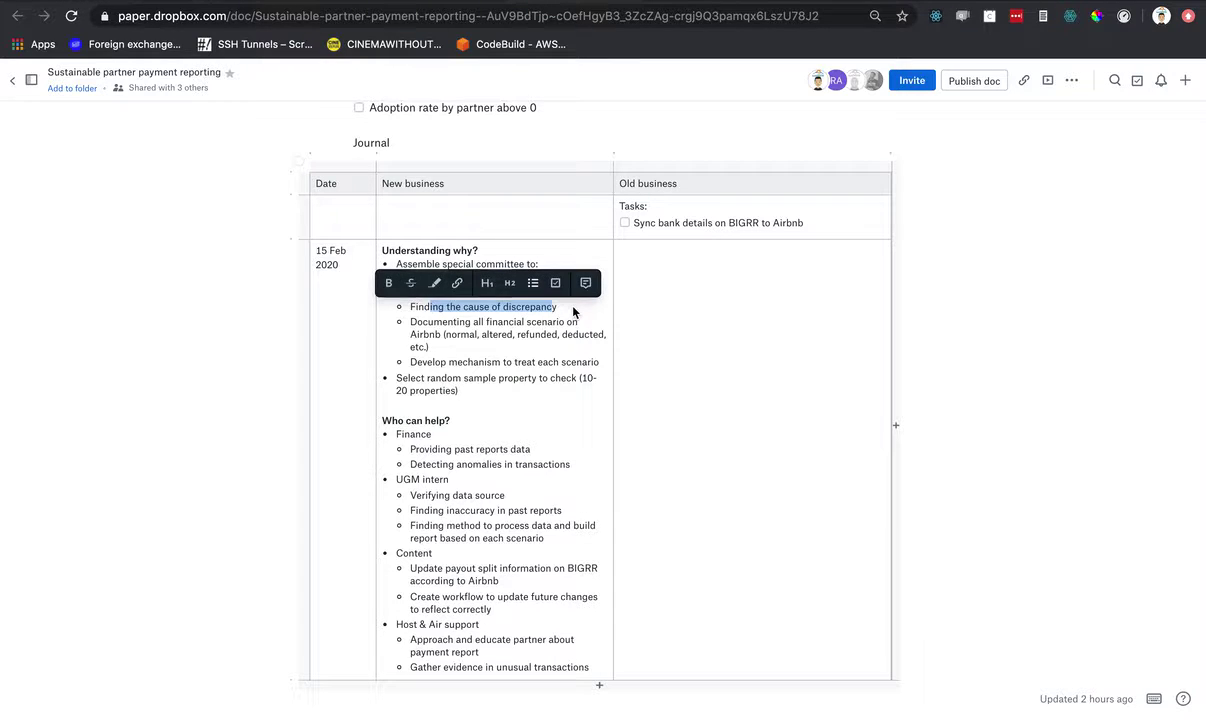
left_click(573, 313)
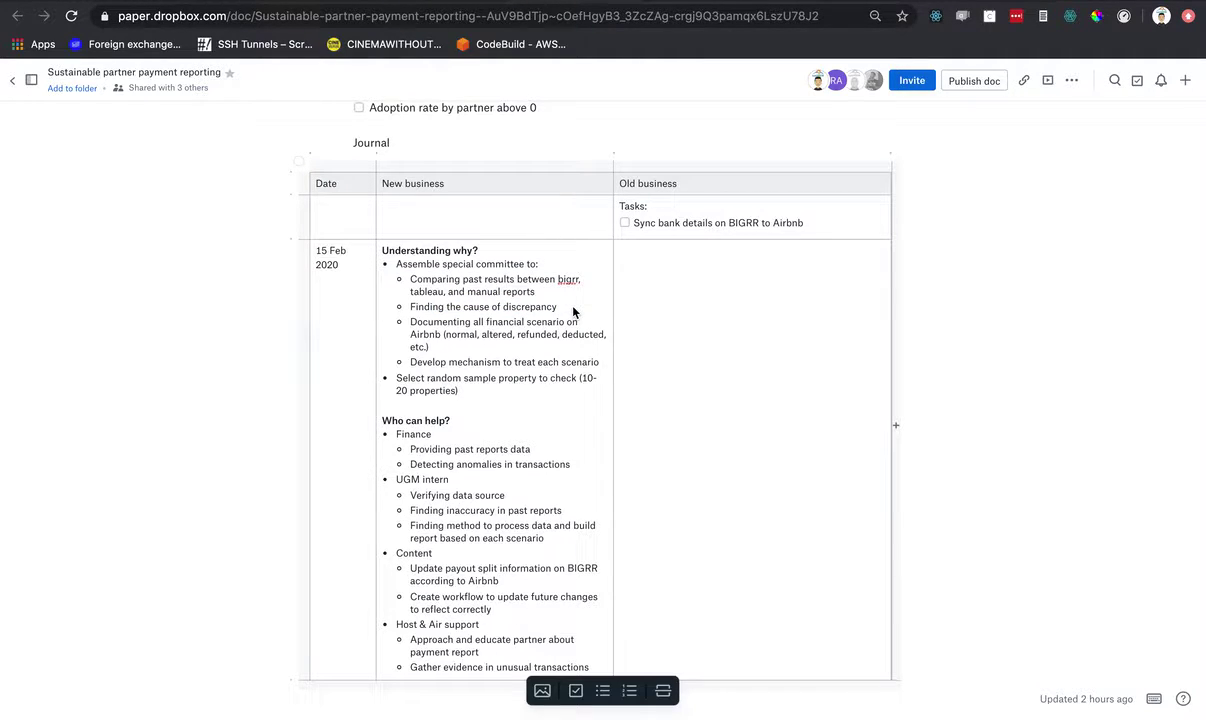
scroll(532, 316, "down", 1)
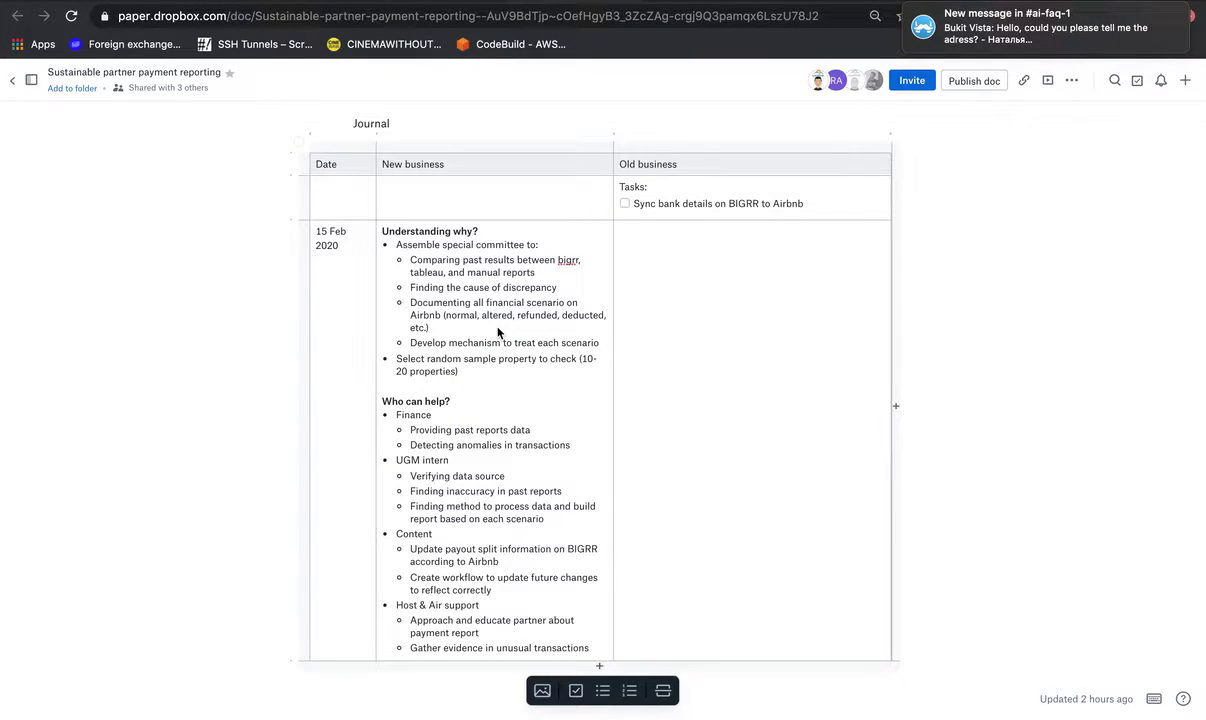
scroll(497, 332, "down", 1)
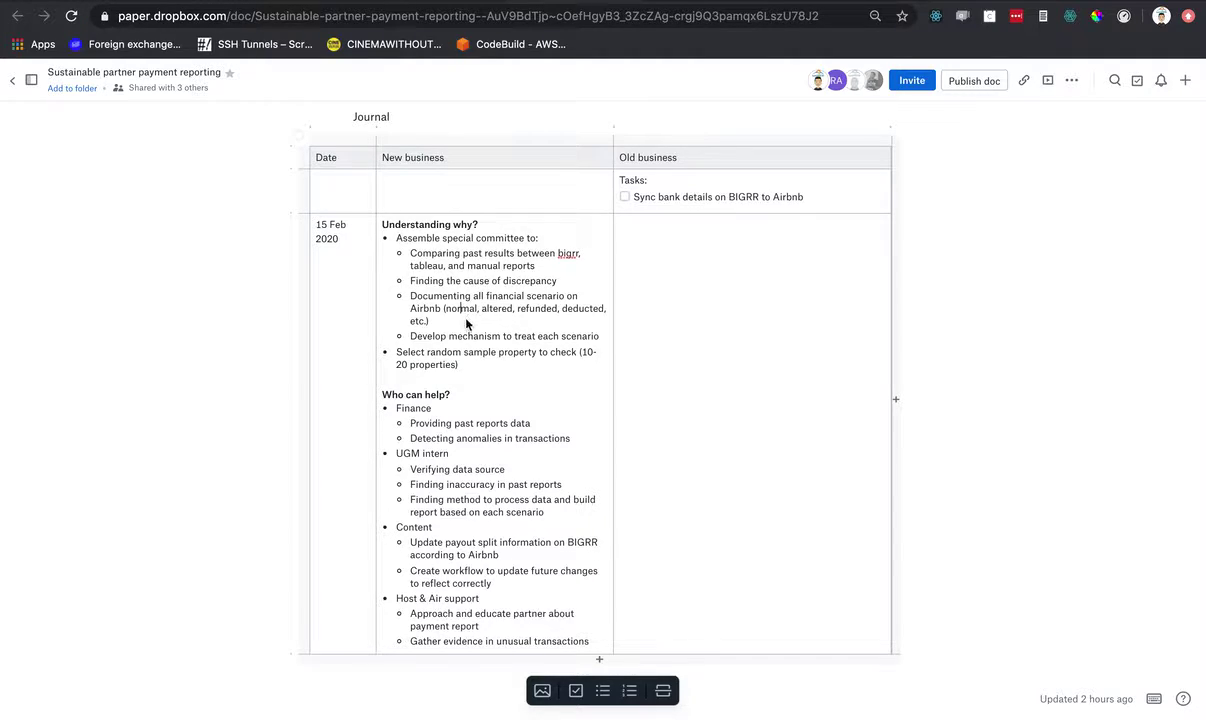
scroll(465, 318, "down", 1)
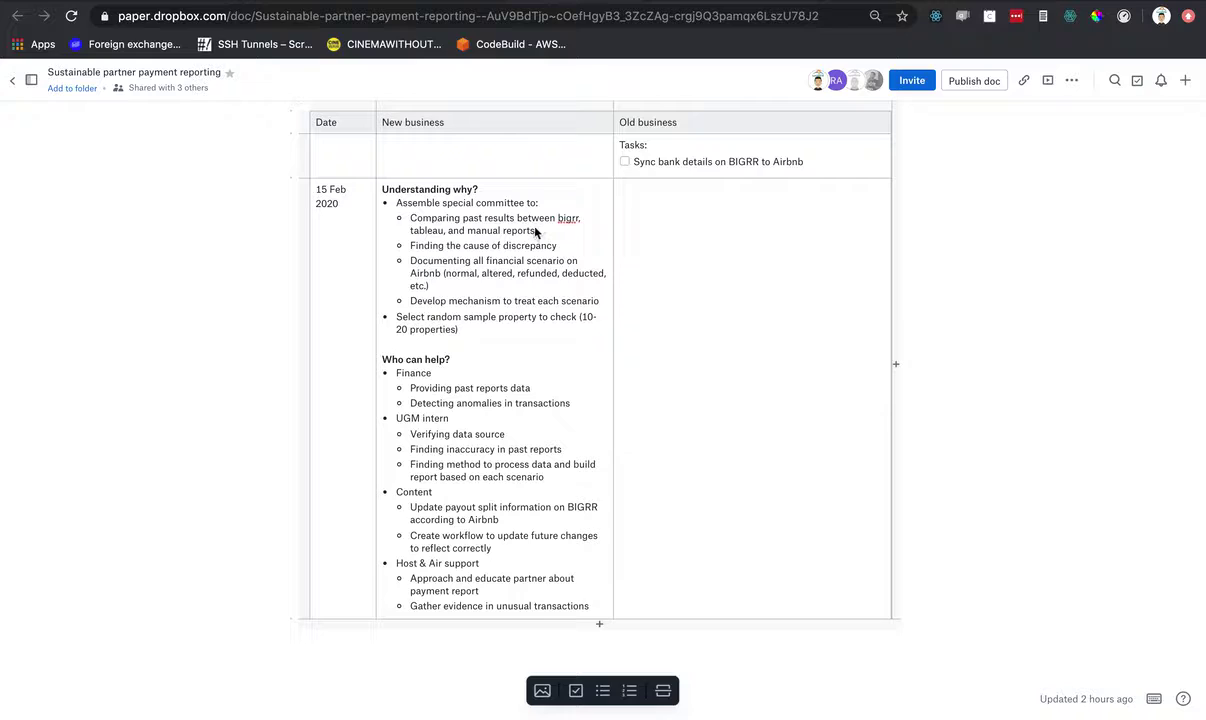
- Look over the random sample (20 properties) and the bigrr, tableau and manual reports bullets
left_click(488, 335)
left_click_drag(459, 330, 405, 320)
left_click(535, 229)
left_click_drag(559, 223, 557, 229)
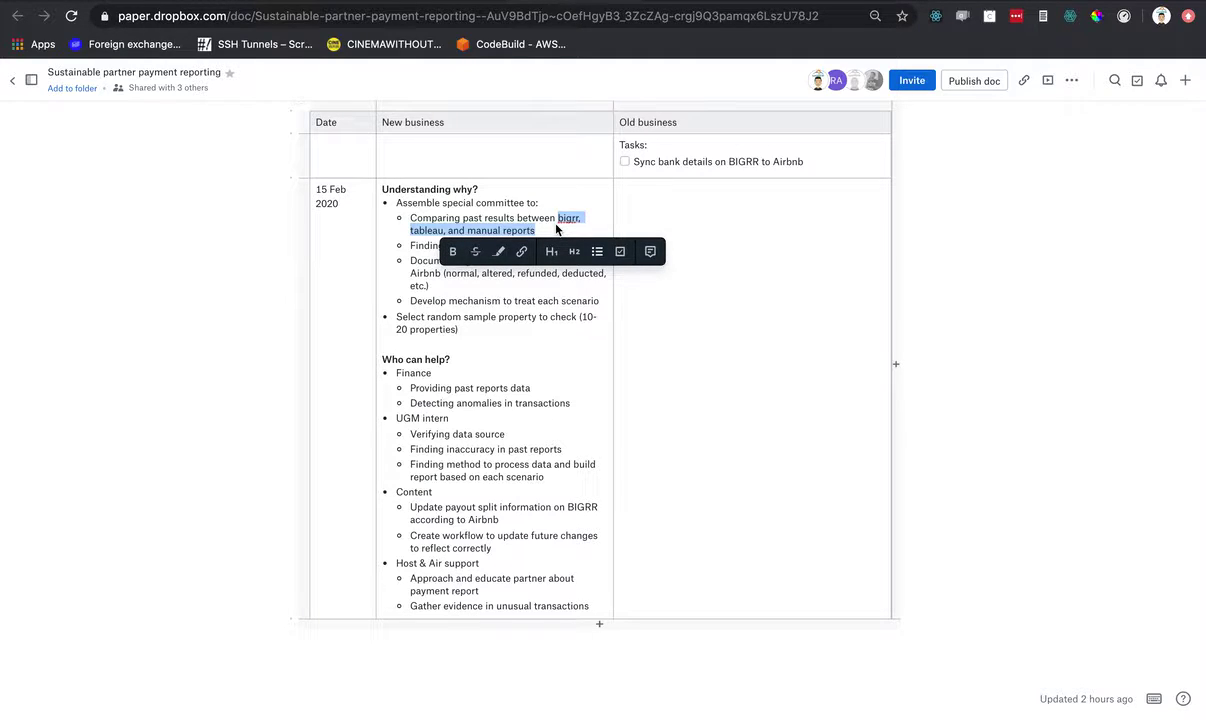
left_click(475, 328)
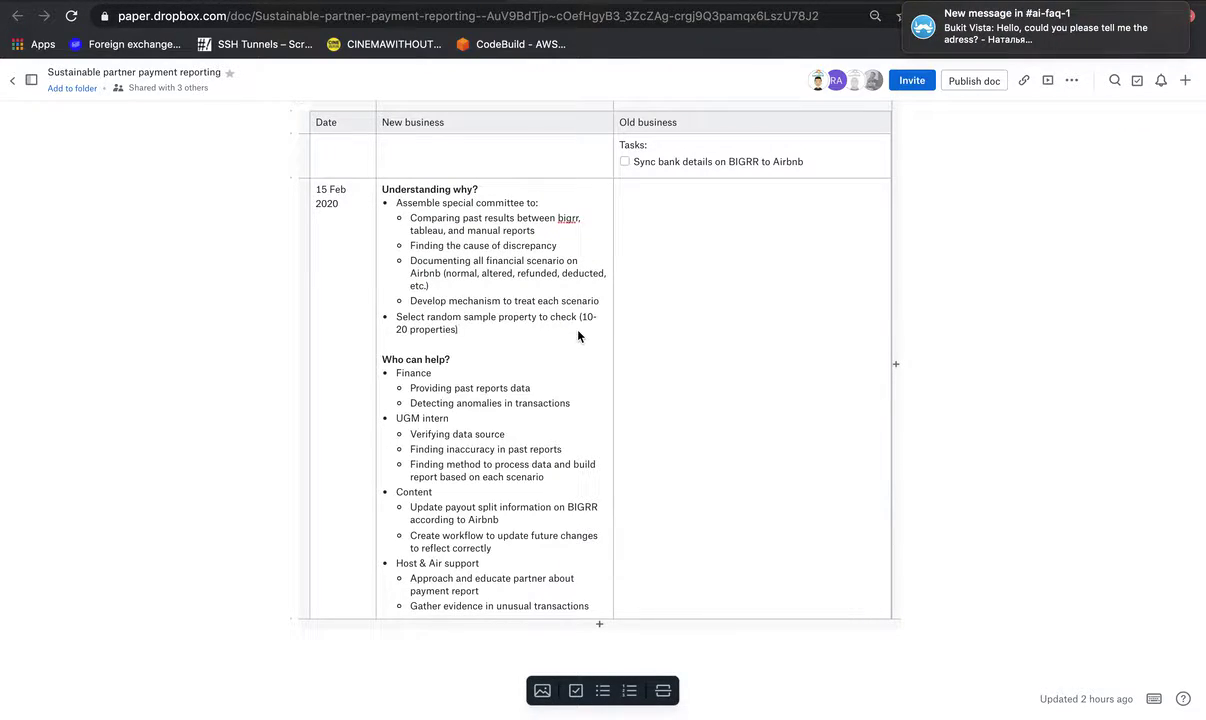
scroll(578, 336, "down", 1)
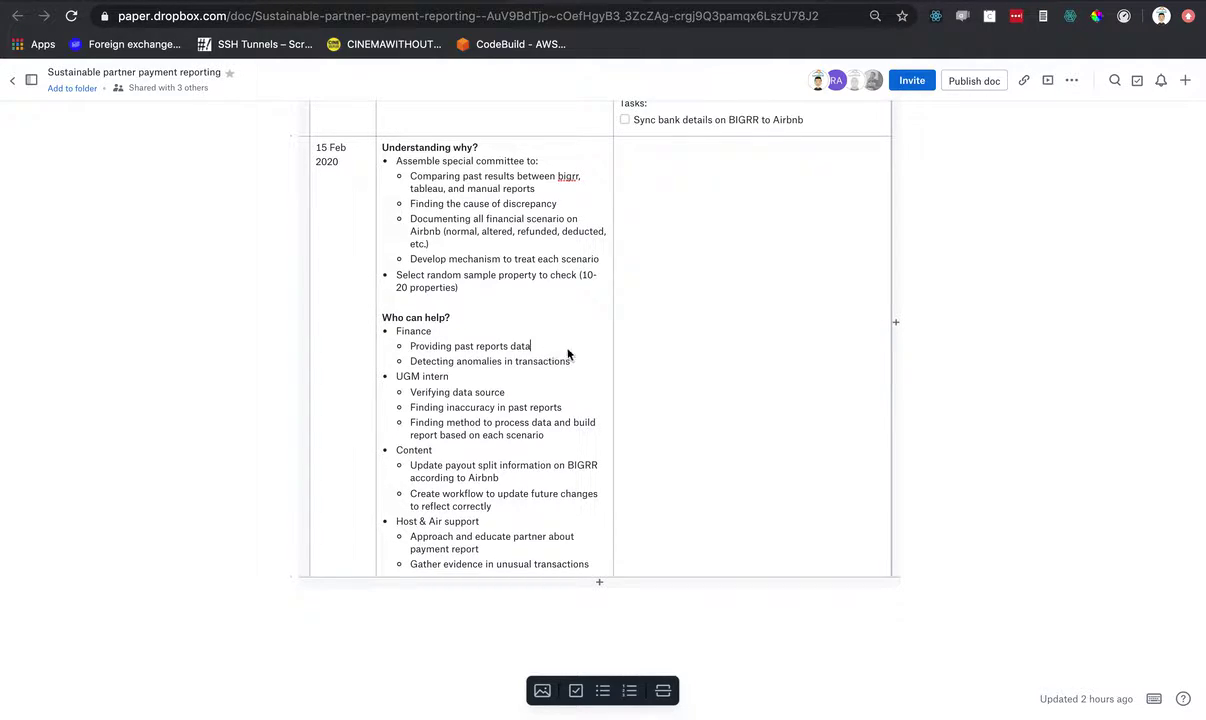
- Add a top-level 'Internal tools' bullet with an indented 'Tableau & Airbnb data' sub-item
key("Return")
key("shift+Tab")
type("Internal ")
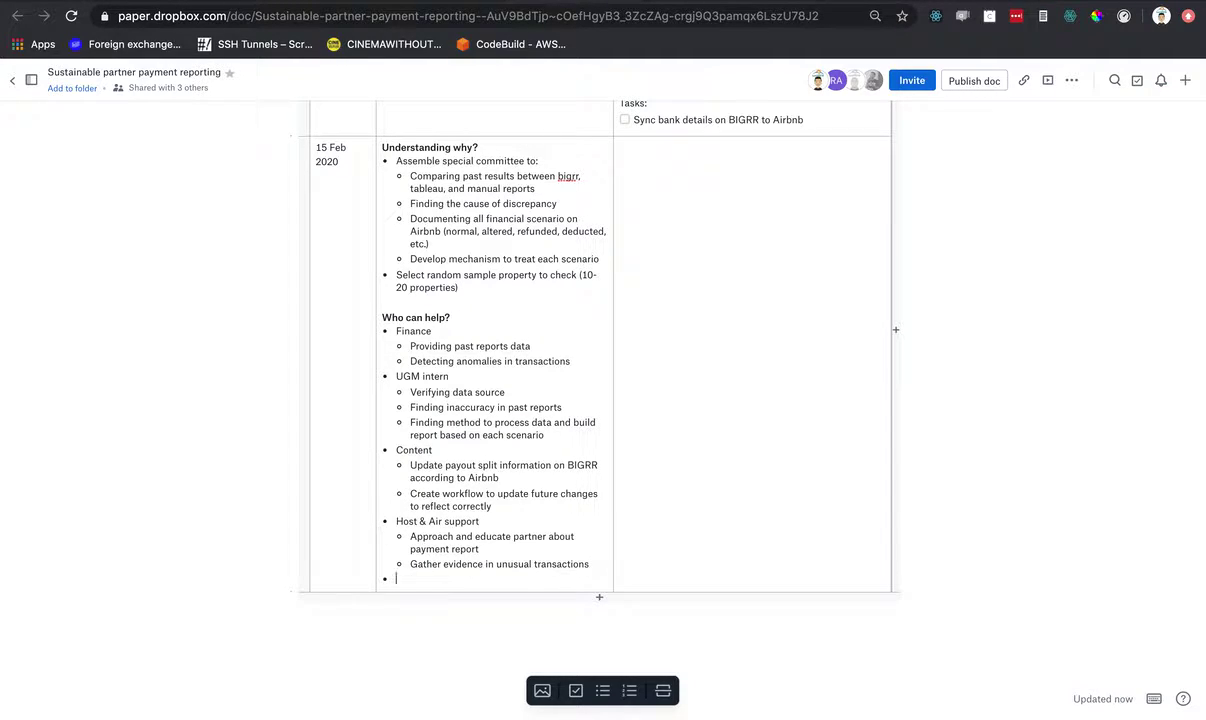
type("tools")
key("Return")
key("Tab")
type("T")
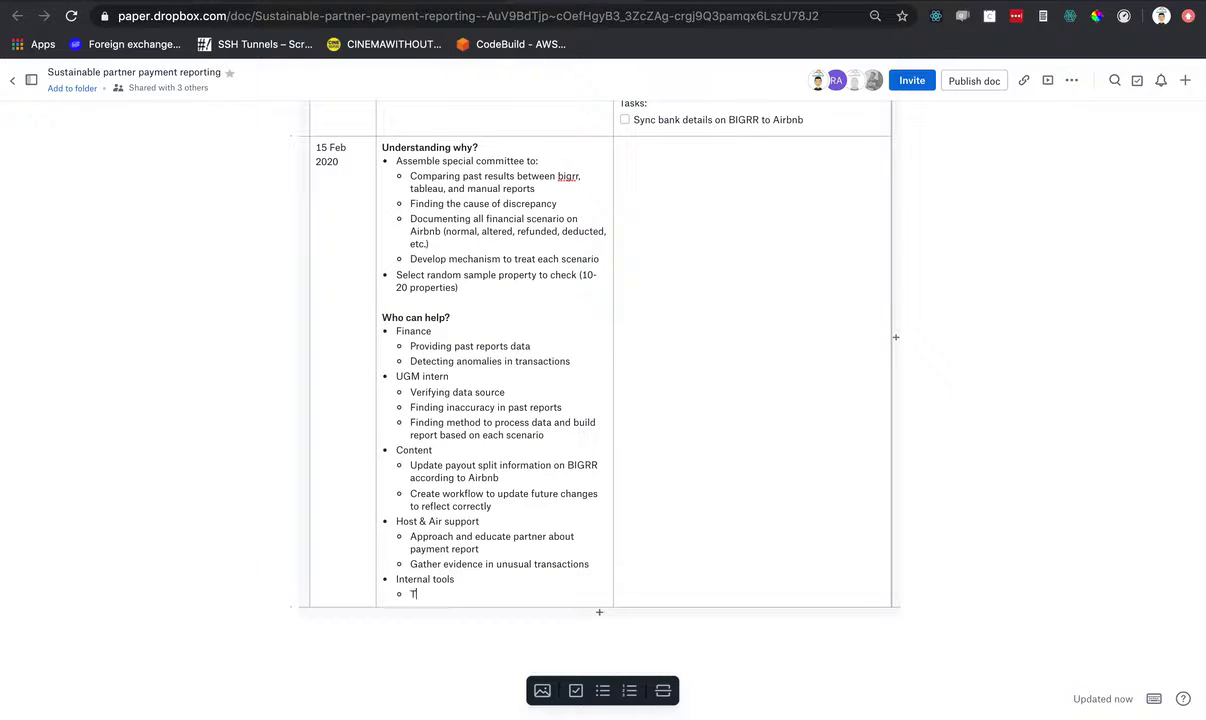
type("ableau & Airbnb data")
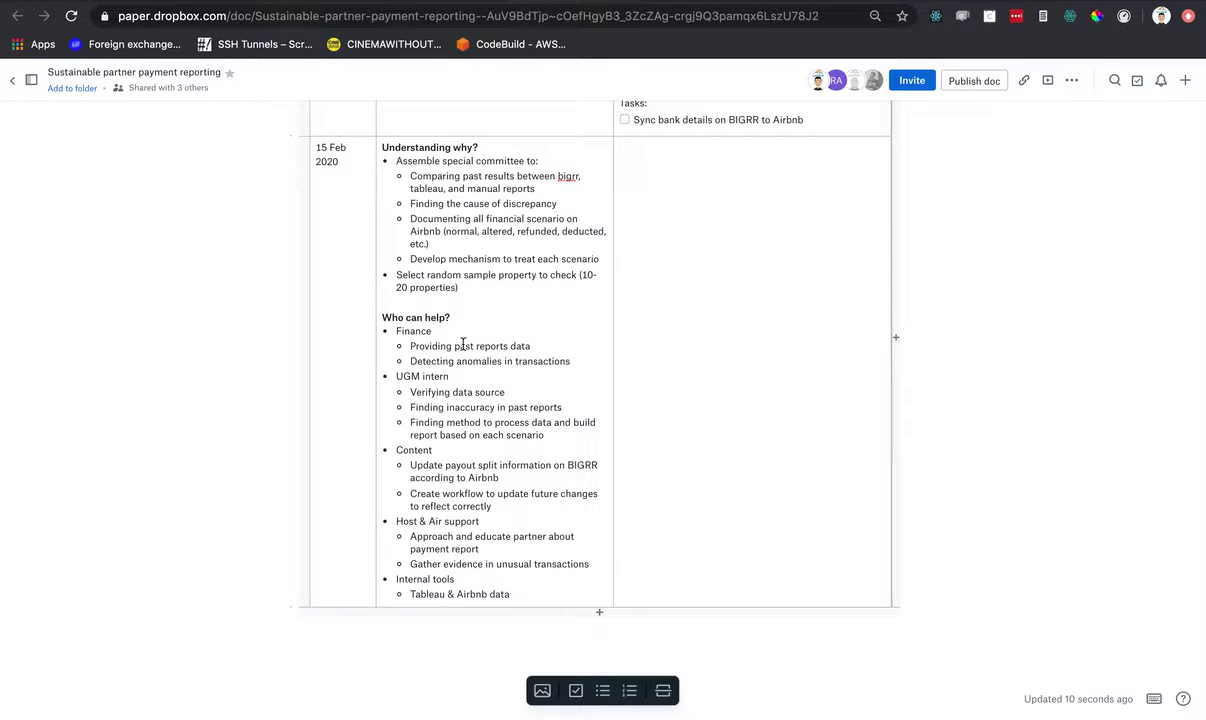
left_click(572, 362)
scroll(497, 334, "up", 1)
left_click_drag(435, 231, 540, 242)
left_click(540, 242)
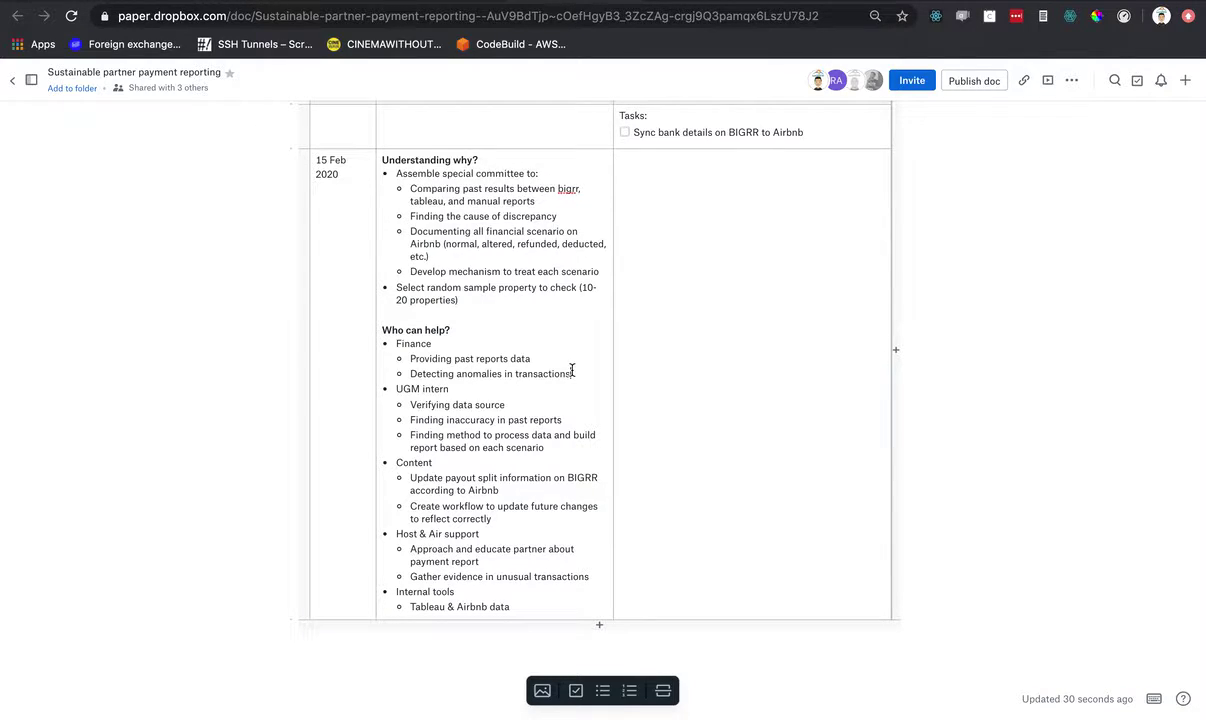
left_click(539, 353)
left_click(512, 243)
scroll(559, 350, "down", 1)
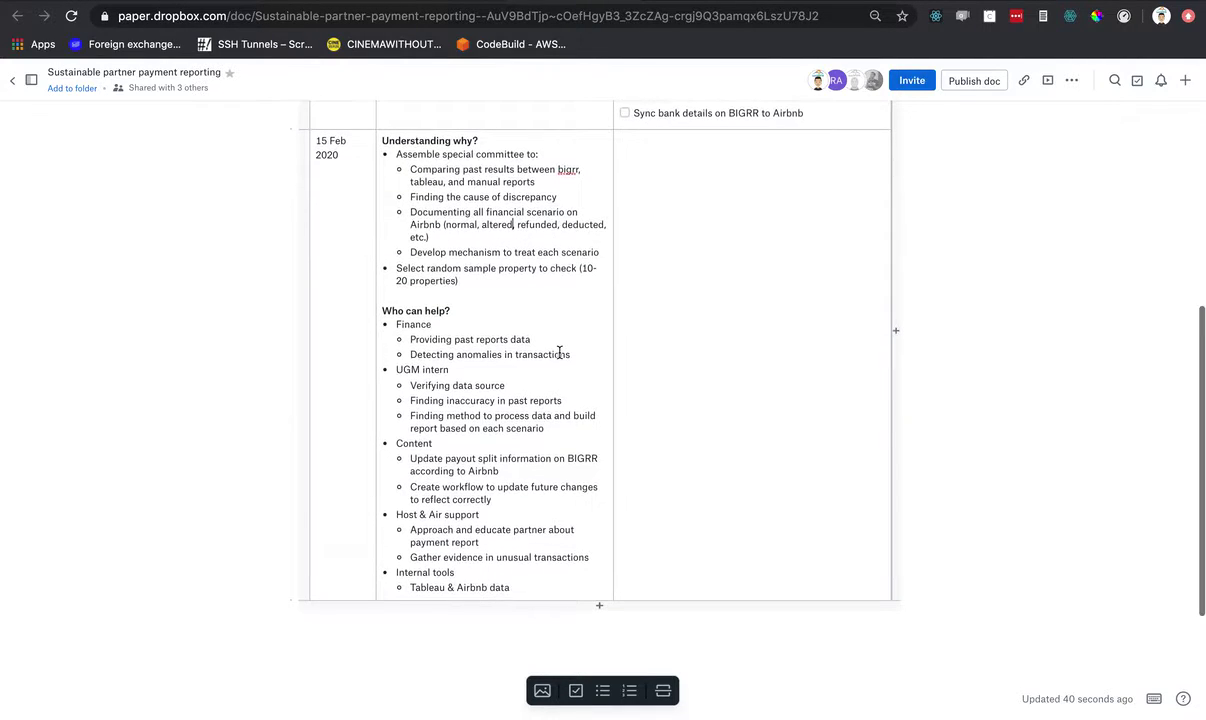
left_click(550, 368)
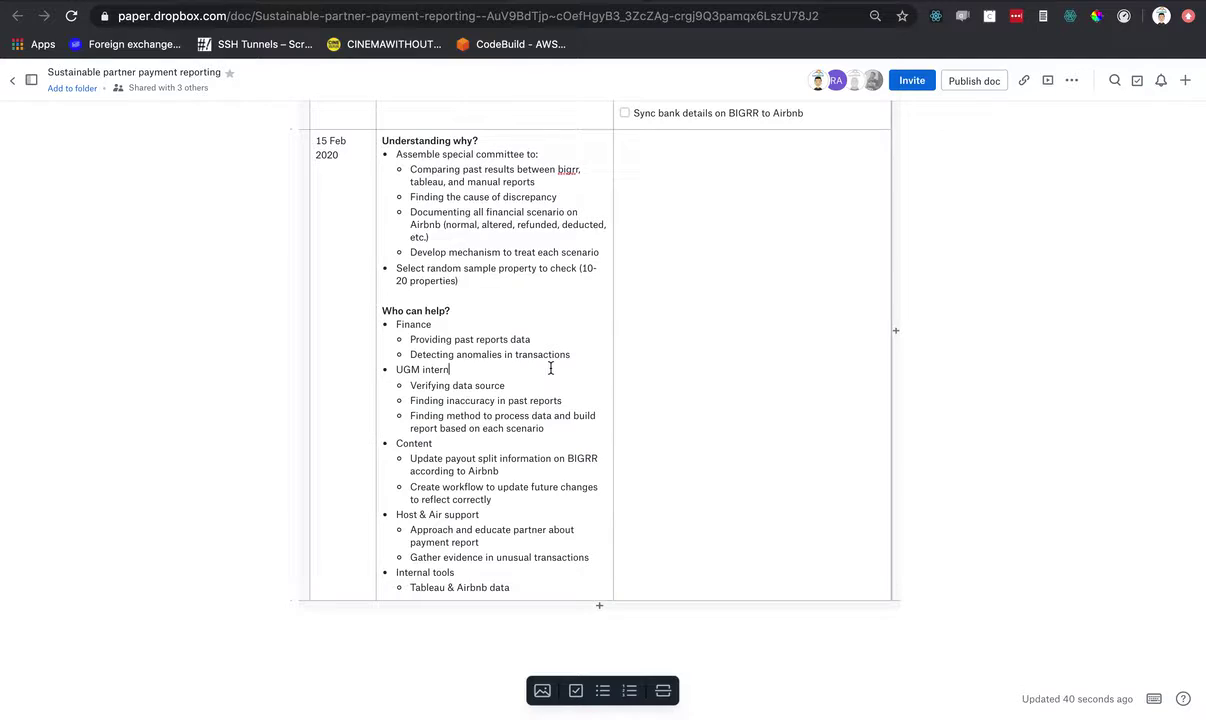
scroll(550, 368, "down", 1)
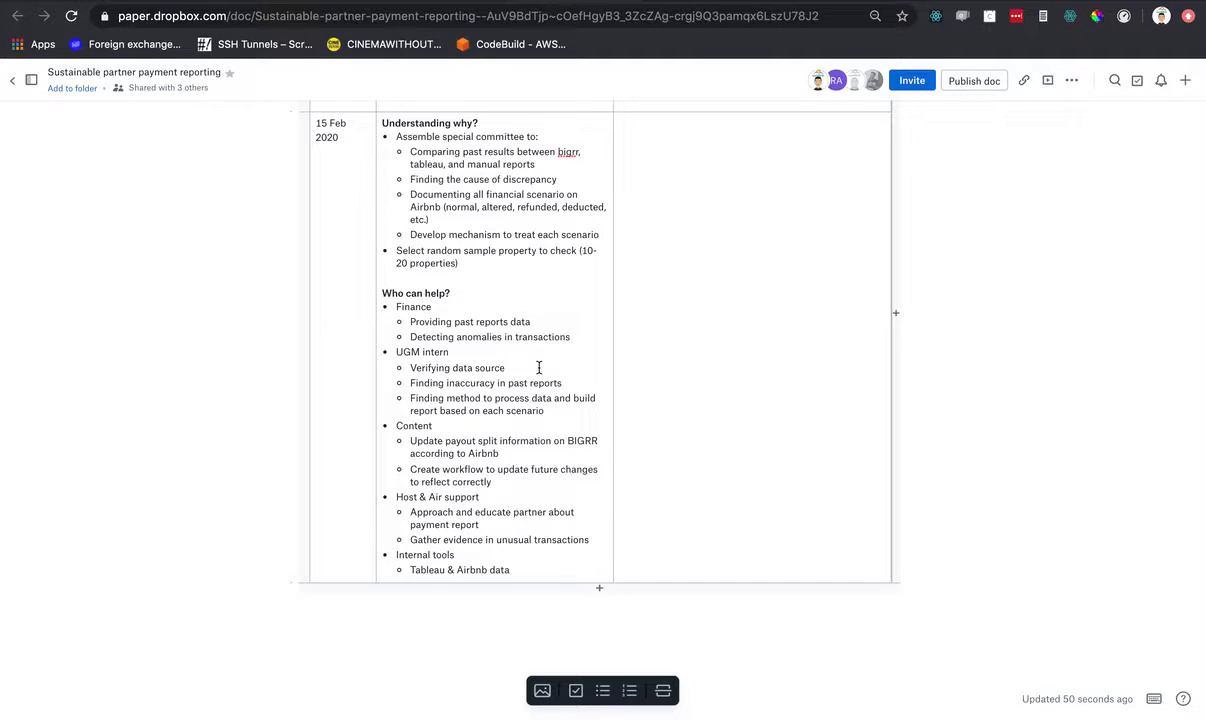
left_click(539, 368)
left_click(434, 570)
left_click(507, 367)
left_click(572, 384)
scroll(577, 371, "down", 1)
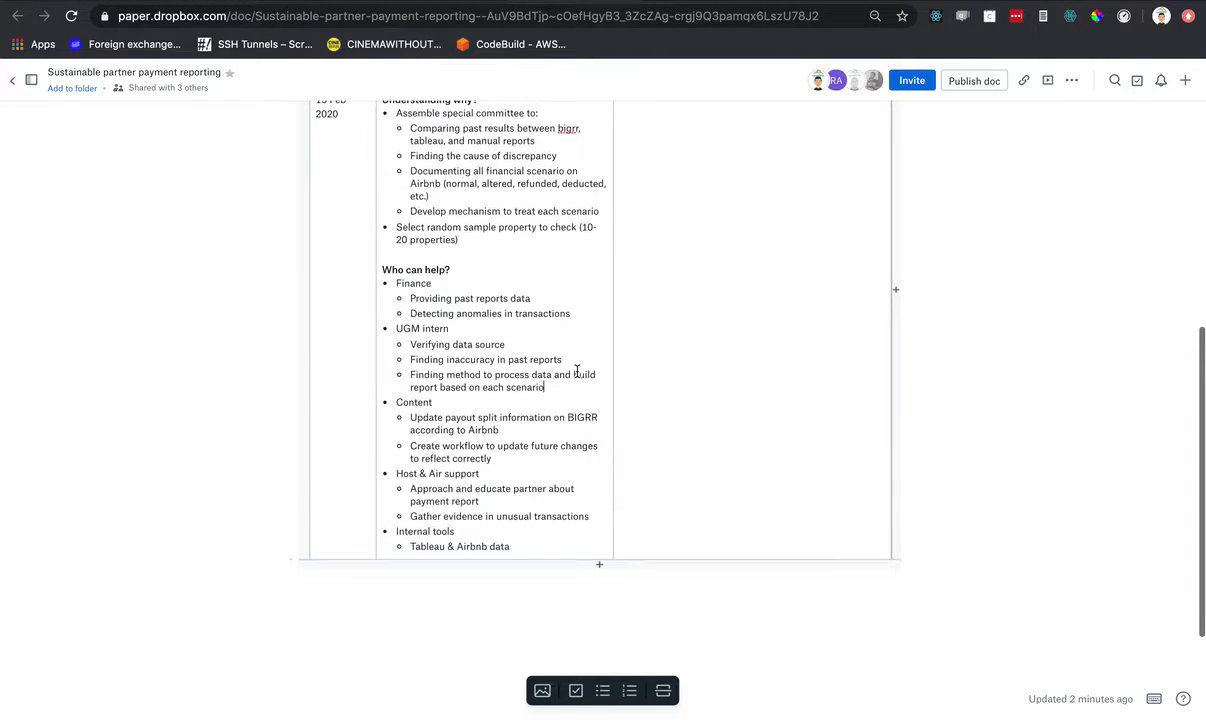
left_click(544, 387)
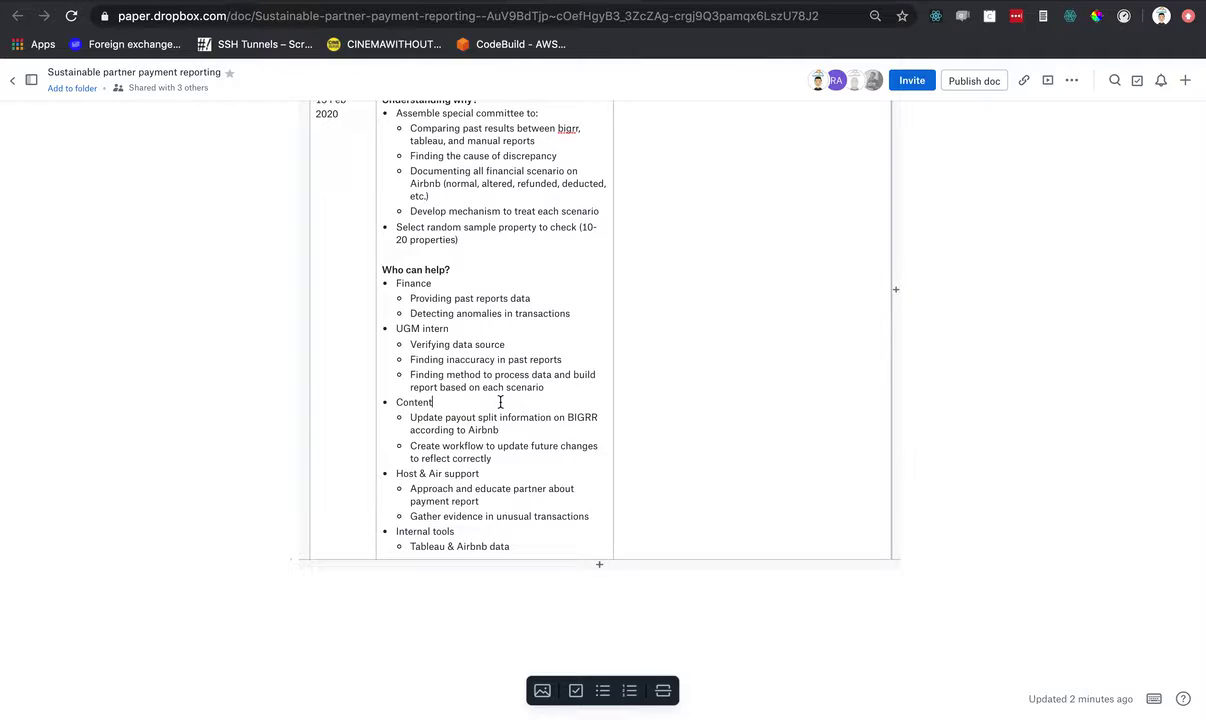
scroll(500, 402, "down", 1)
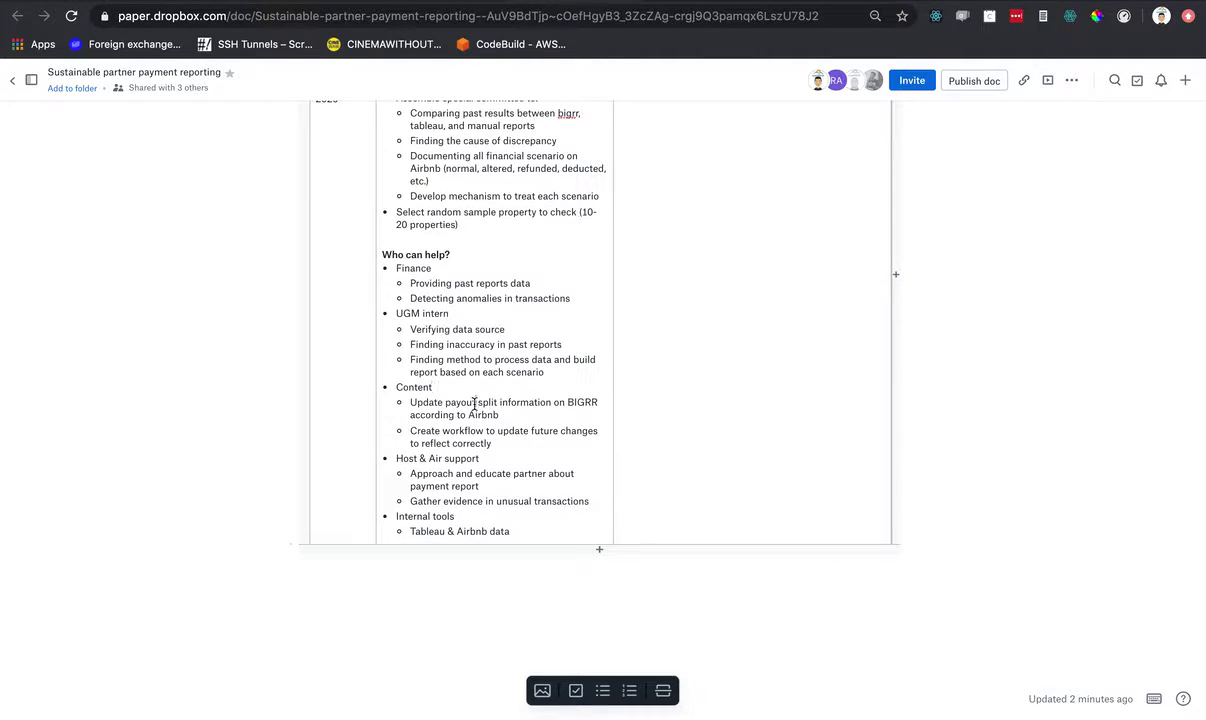
left_click(523, 418)
left_click(516, 403)
scroll(539, 409, "down", 1)
left_click(510, 426)
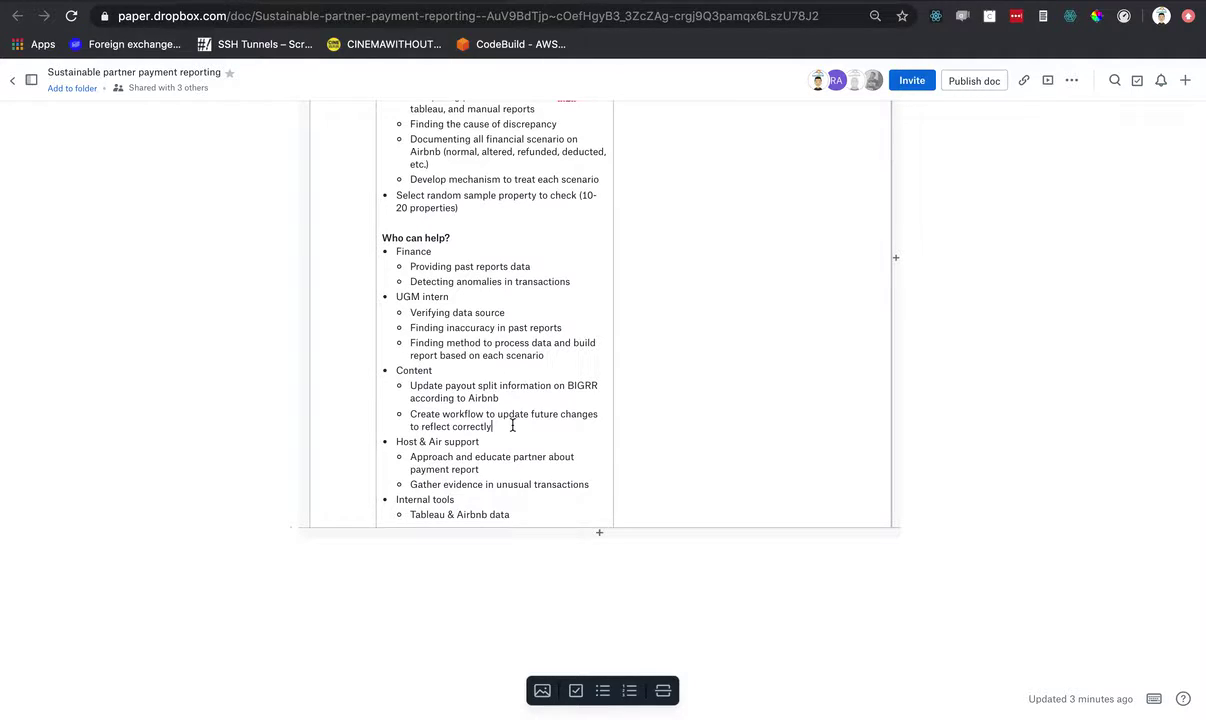
scroll(513, 423, "down", 1)
left_click(513, 419)
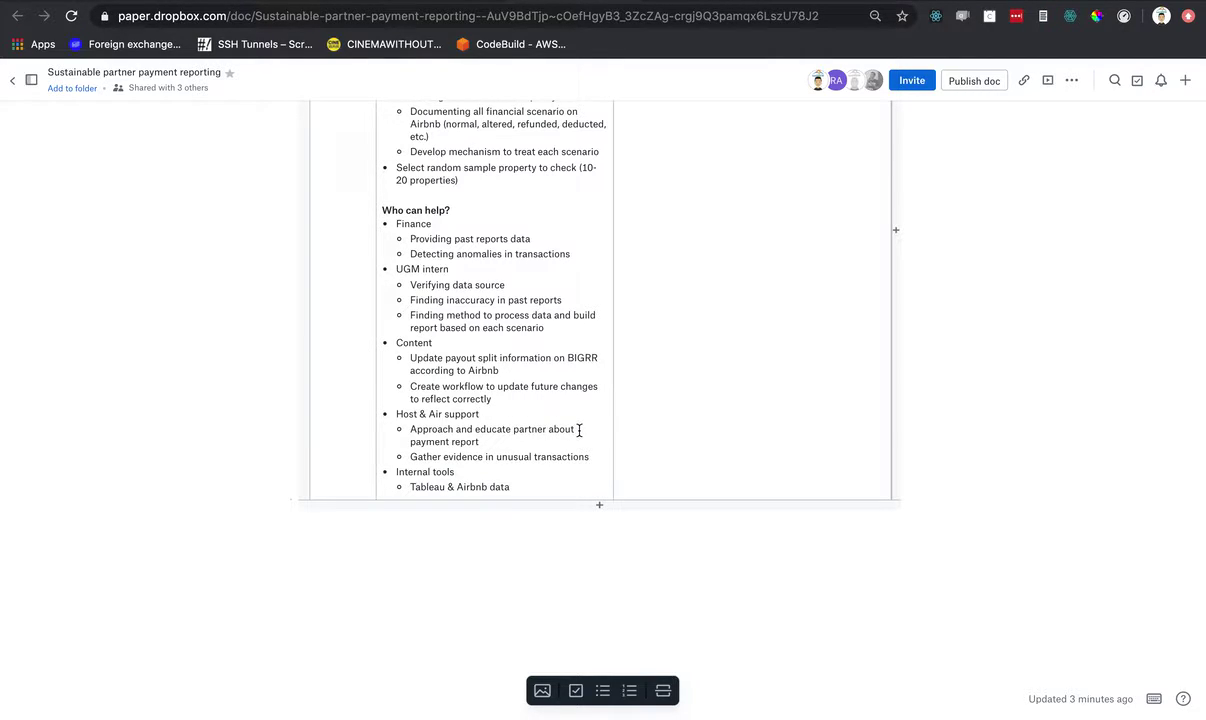
left_click(554, 440)
left_click(540, 456)
left_click(496, 445)
left_click(441, 487)
- Scroll up to the table header, then switch to the Whereby call desktop
scroll(560, 426, "up", 3)
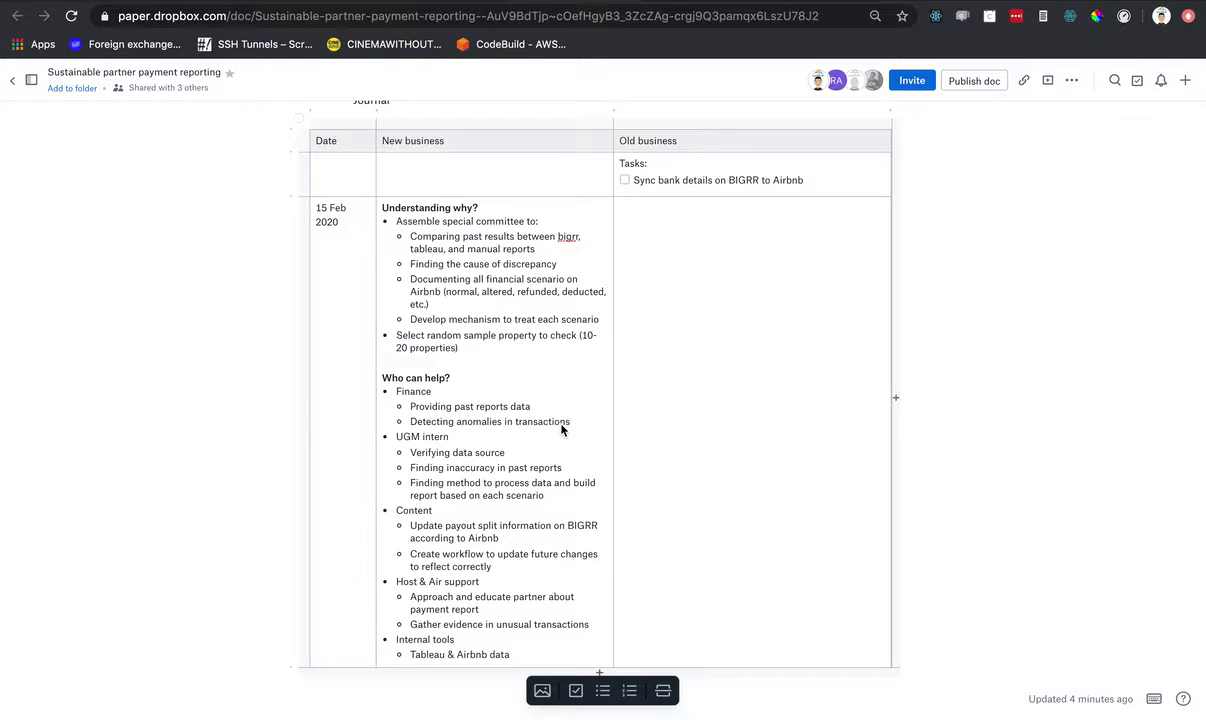
key("ctrl+Right")
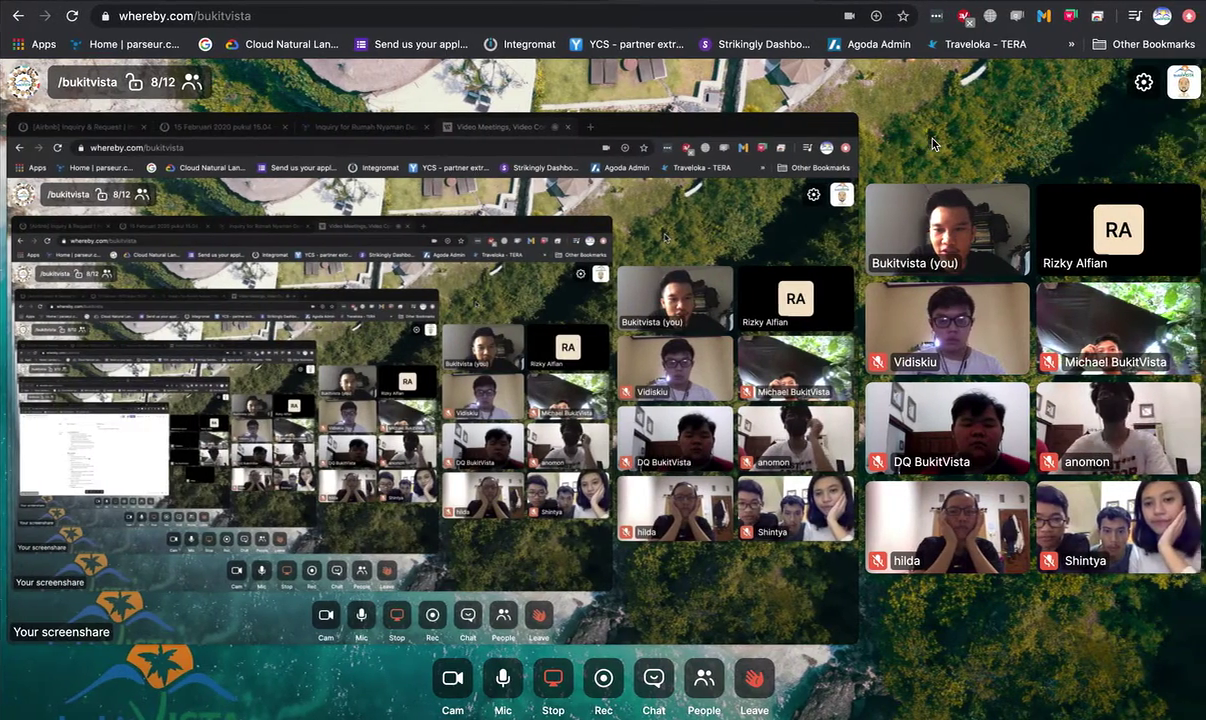
- Flip between the Whereby call and the payment reporting journal several times, ending on the journal
key("ctrl+Left")
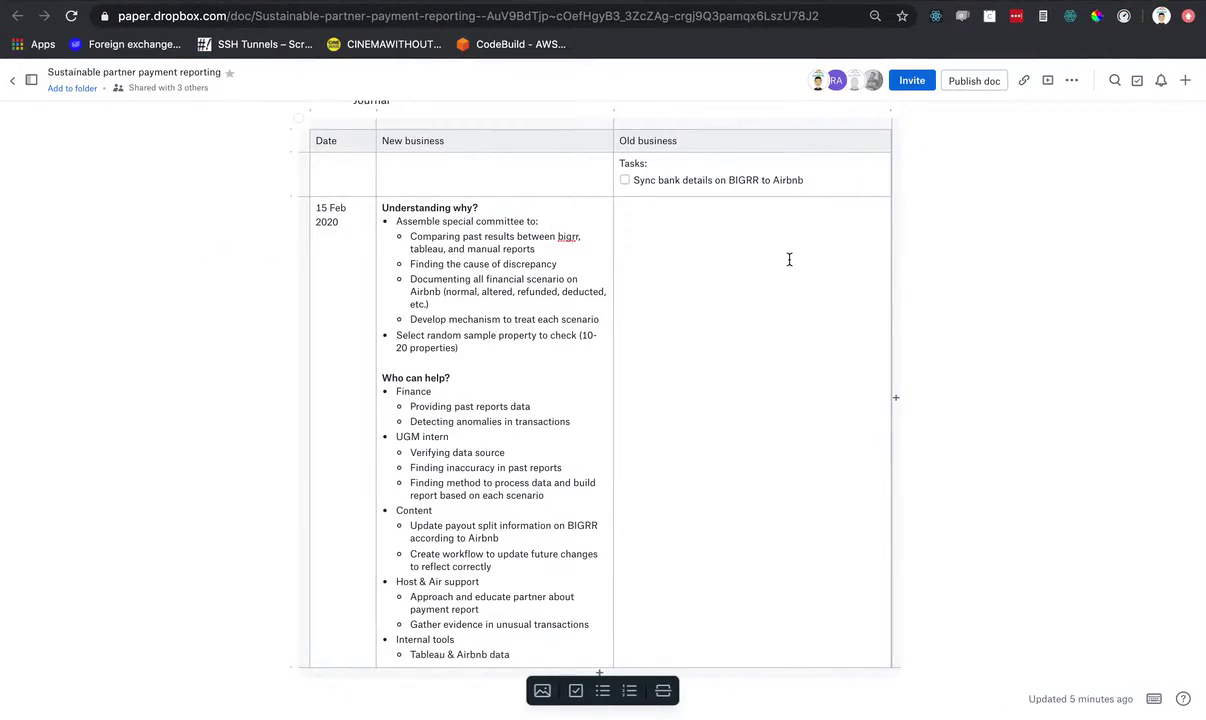
key("ctrl+Right")
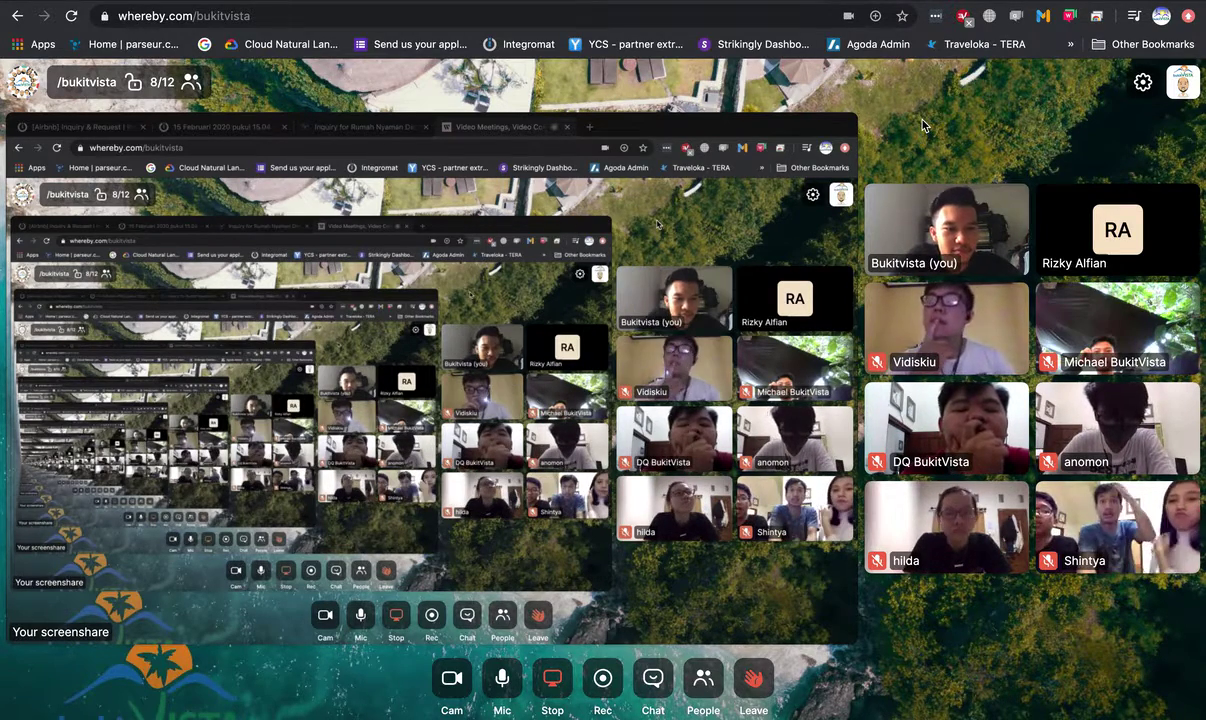
right_click(916, 148)
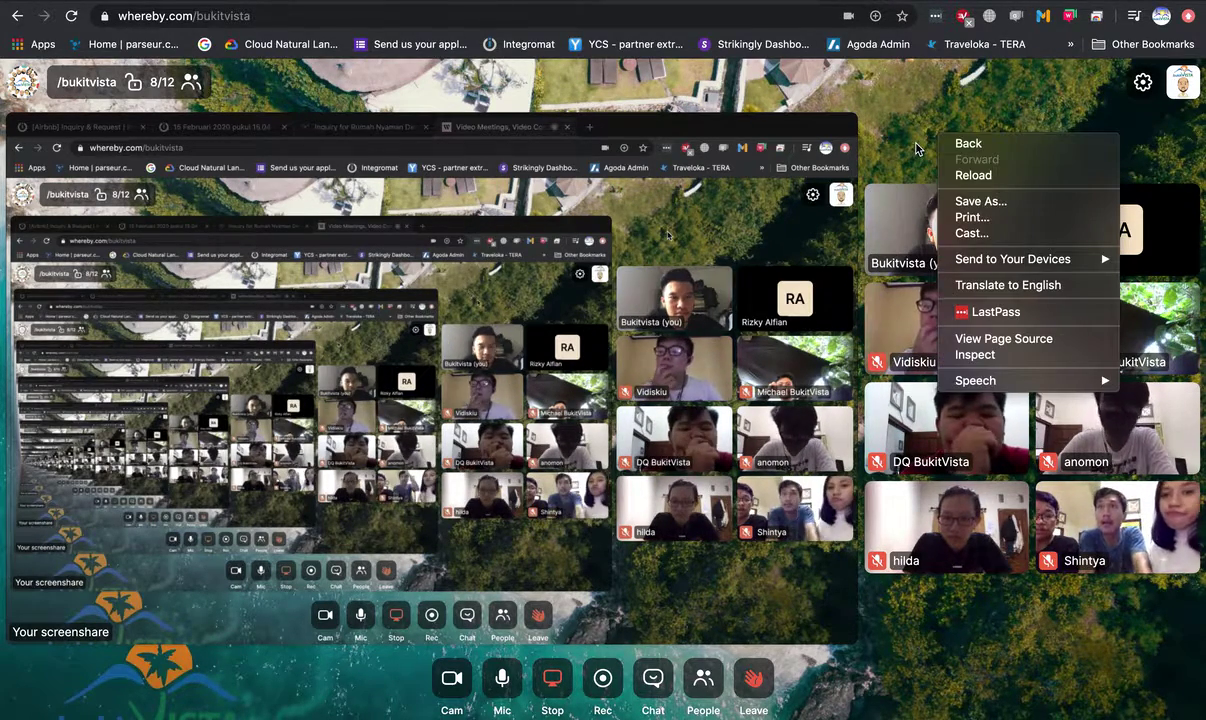
key("Escape")
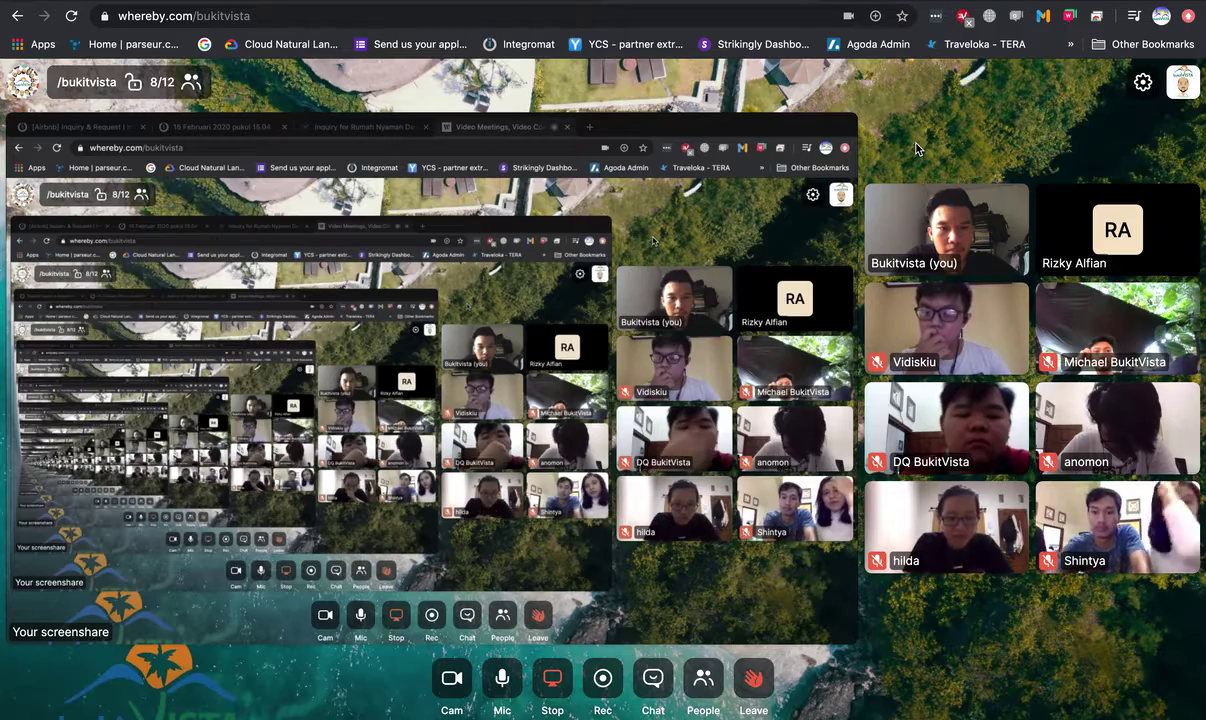
key("ctrl+Left")
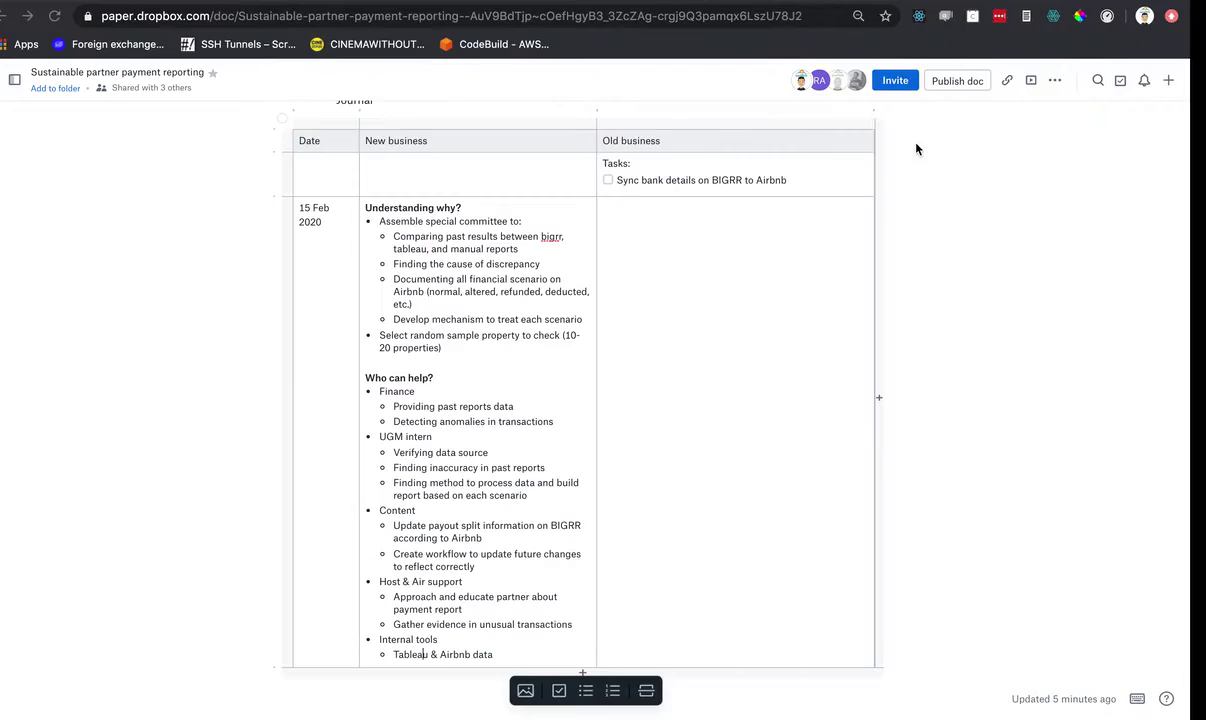
key("ctrl+Right")
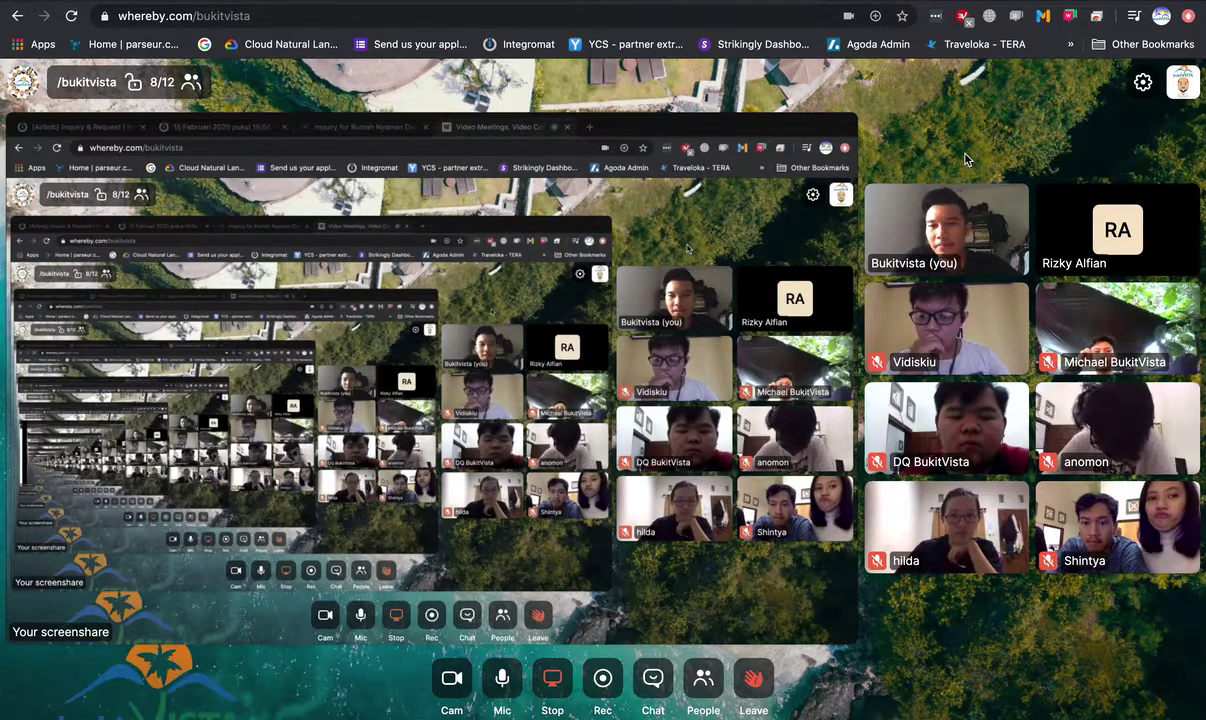
key("ctrl+Left")
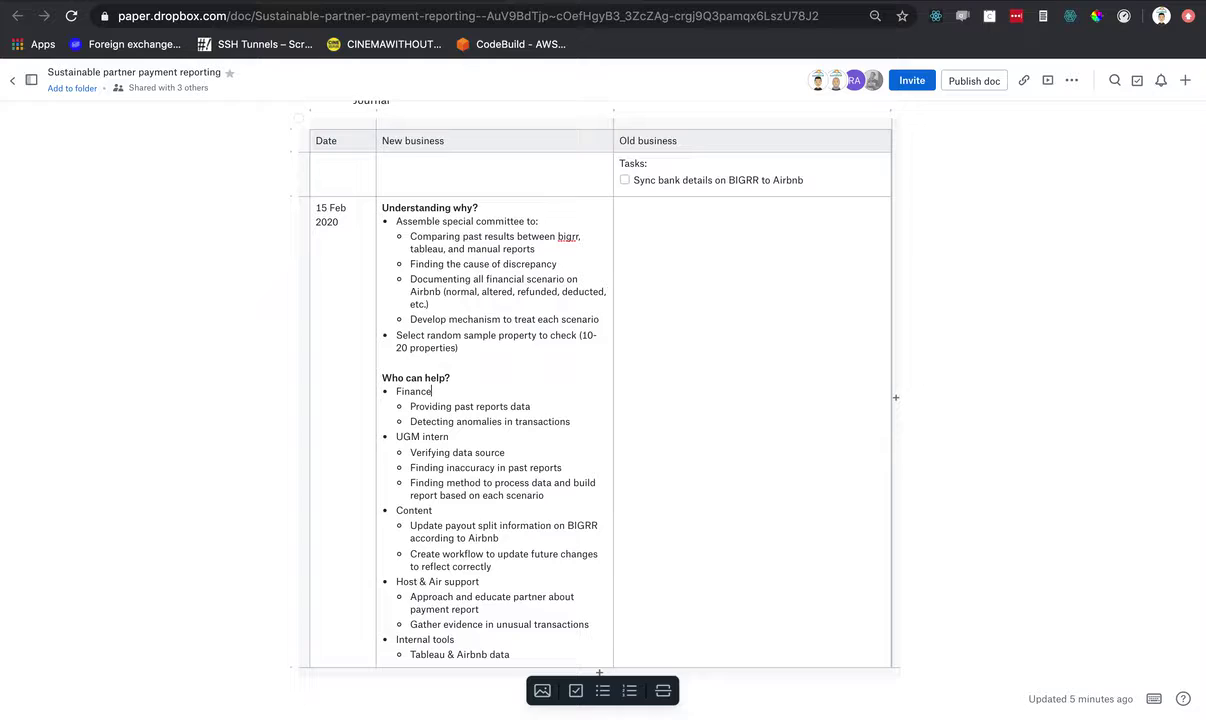
type("@rizk")
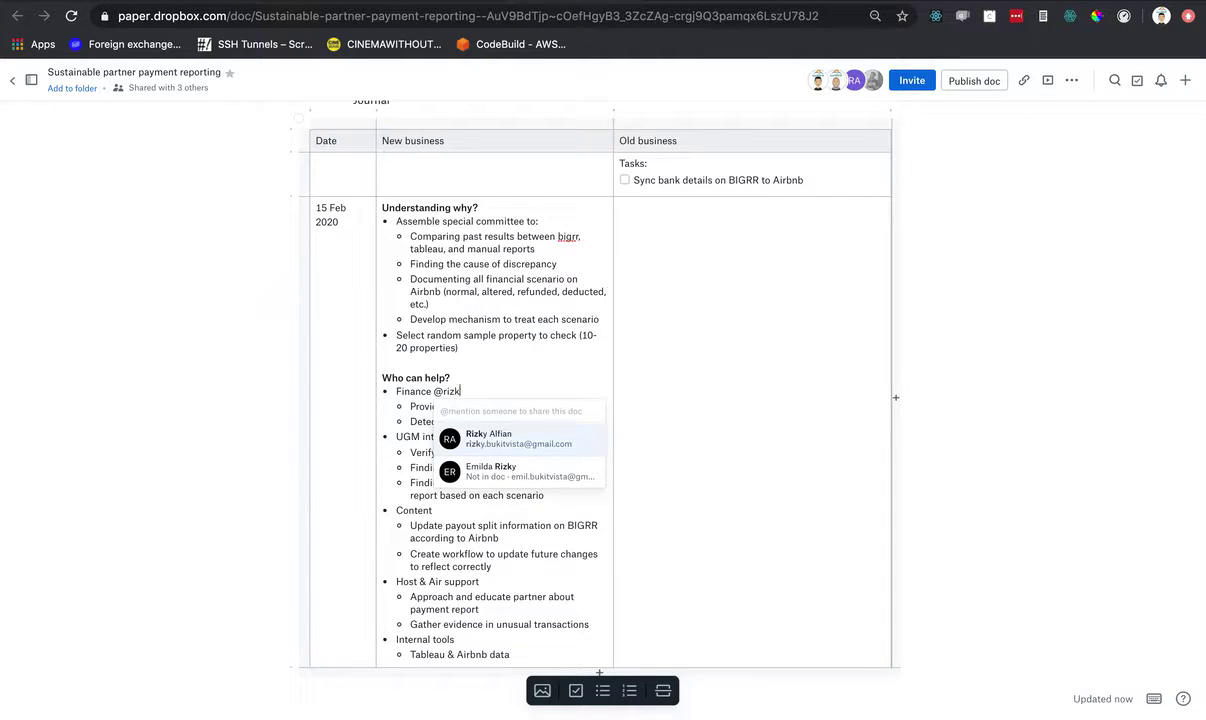
key("Return")
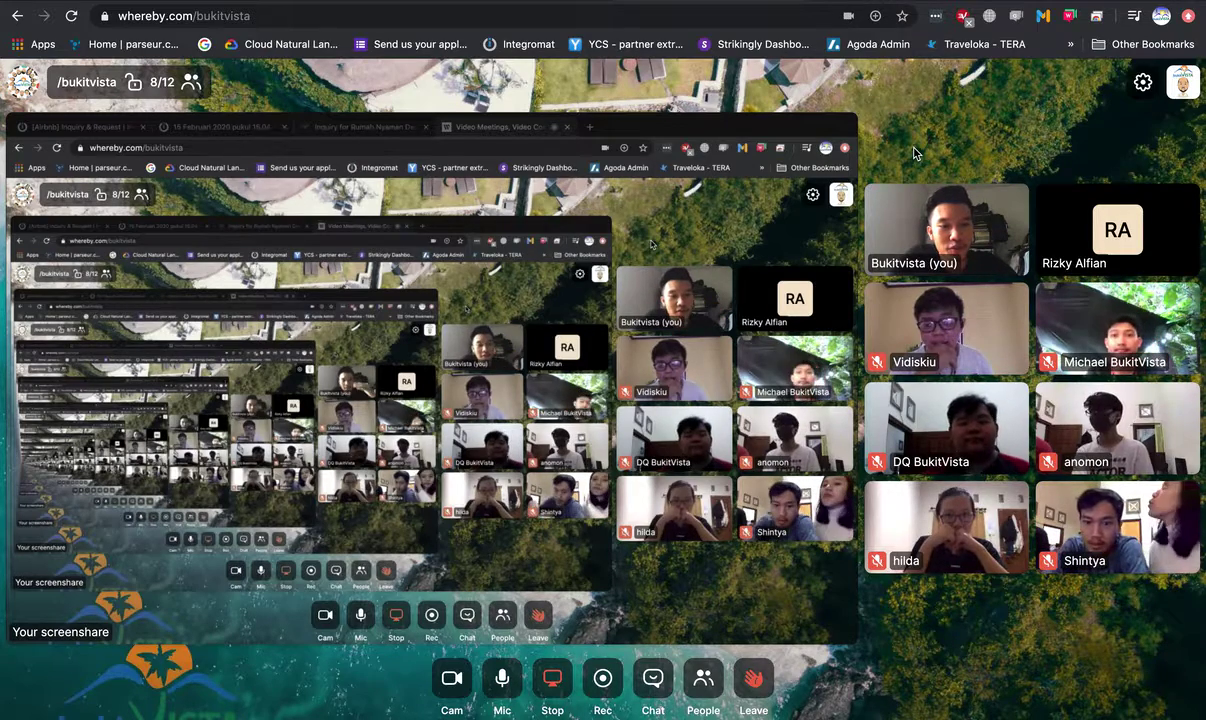
key("ctrl+Left")
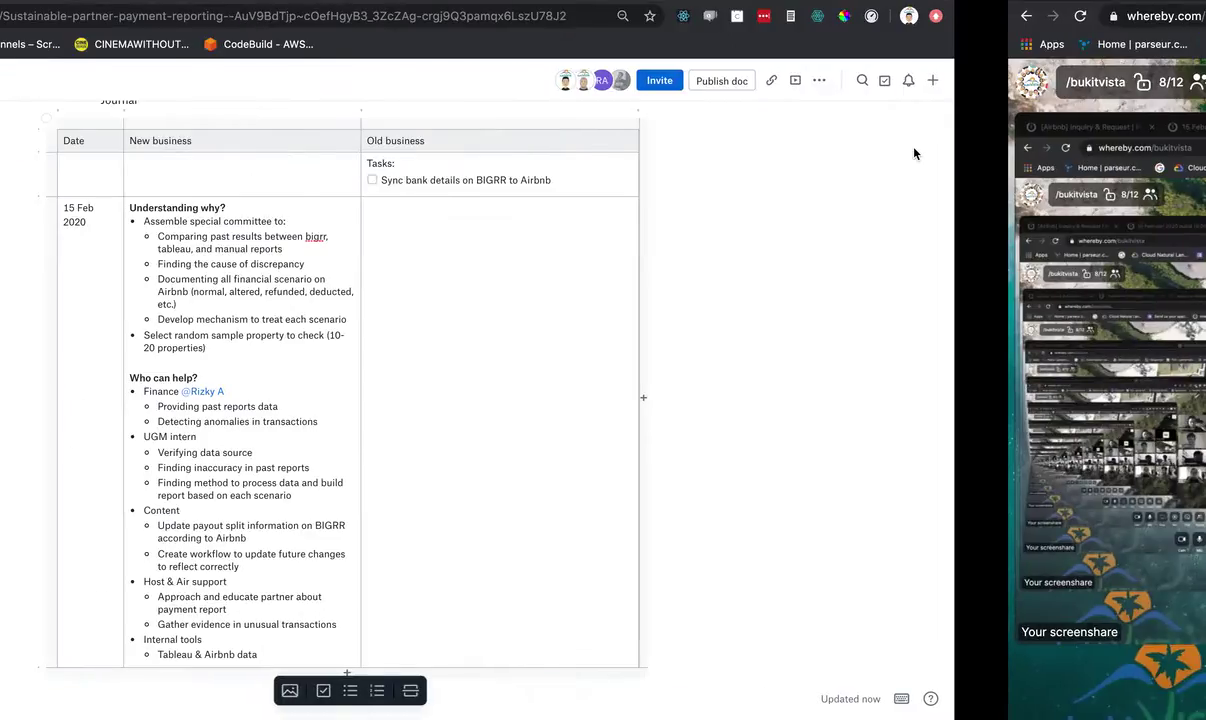
- Inspect the Tropical Holiday Room and Laid-back Uluwatu payout rows in Sequel Pro's payout table
key("ctrl+Left")
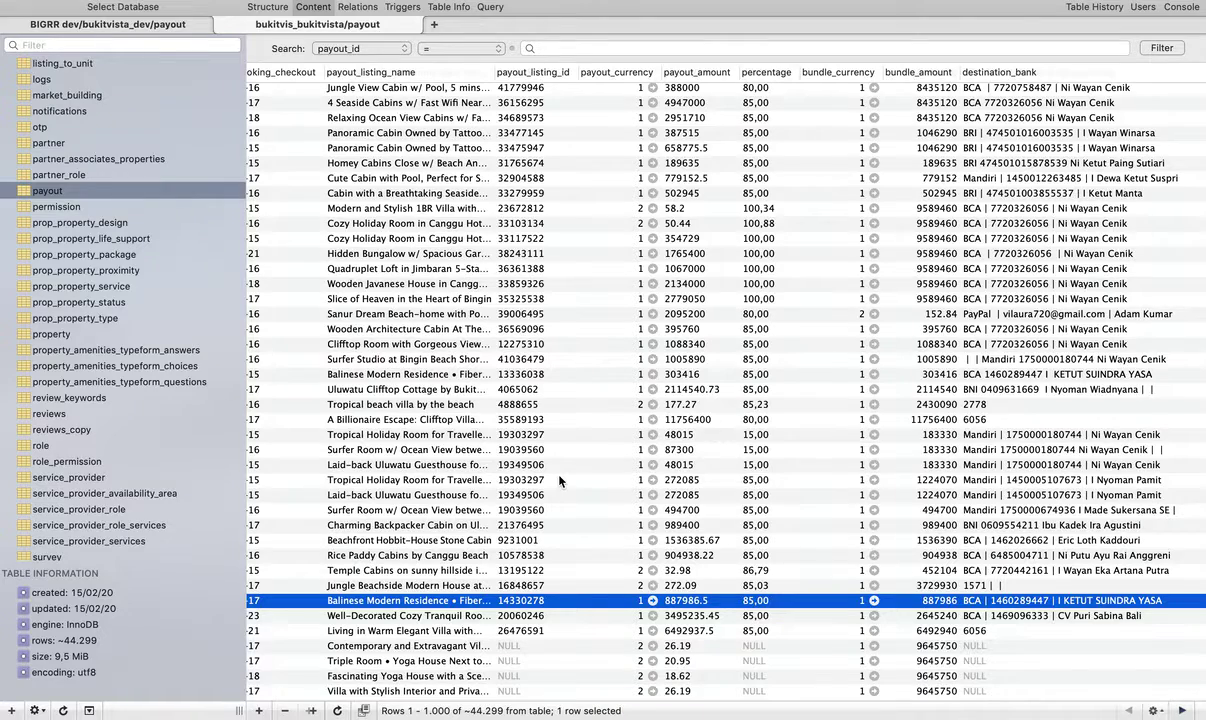
left_click(1063, 437)
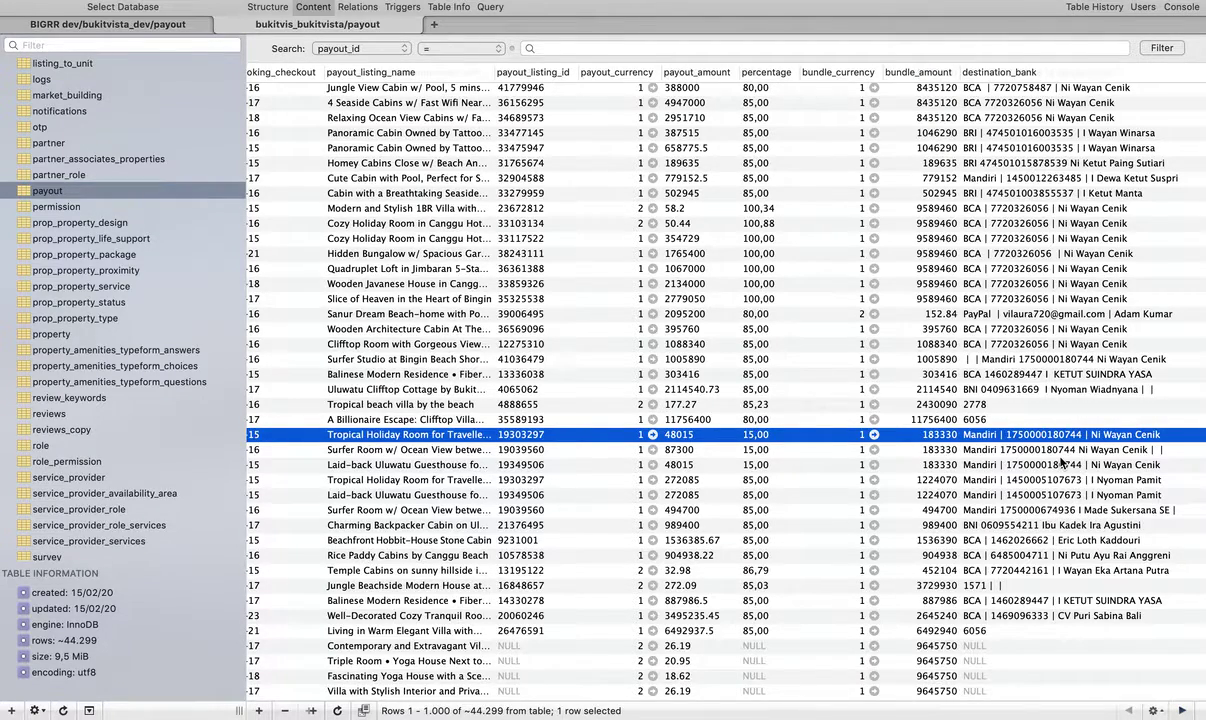
key("Down")
key("Down")
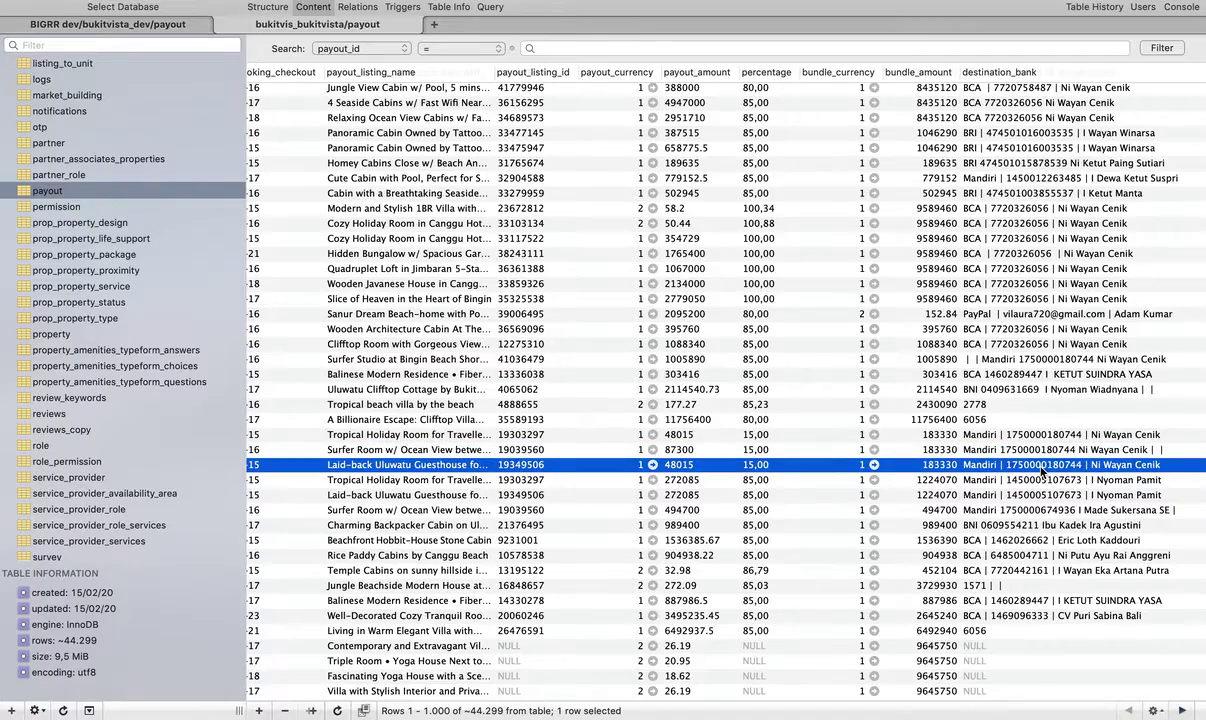
key("super+Tab")
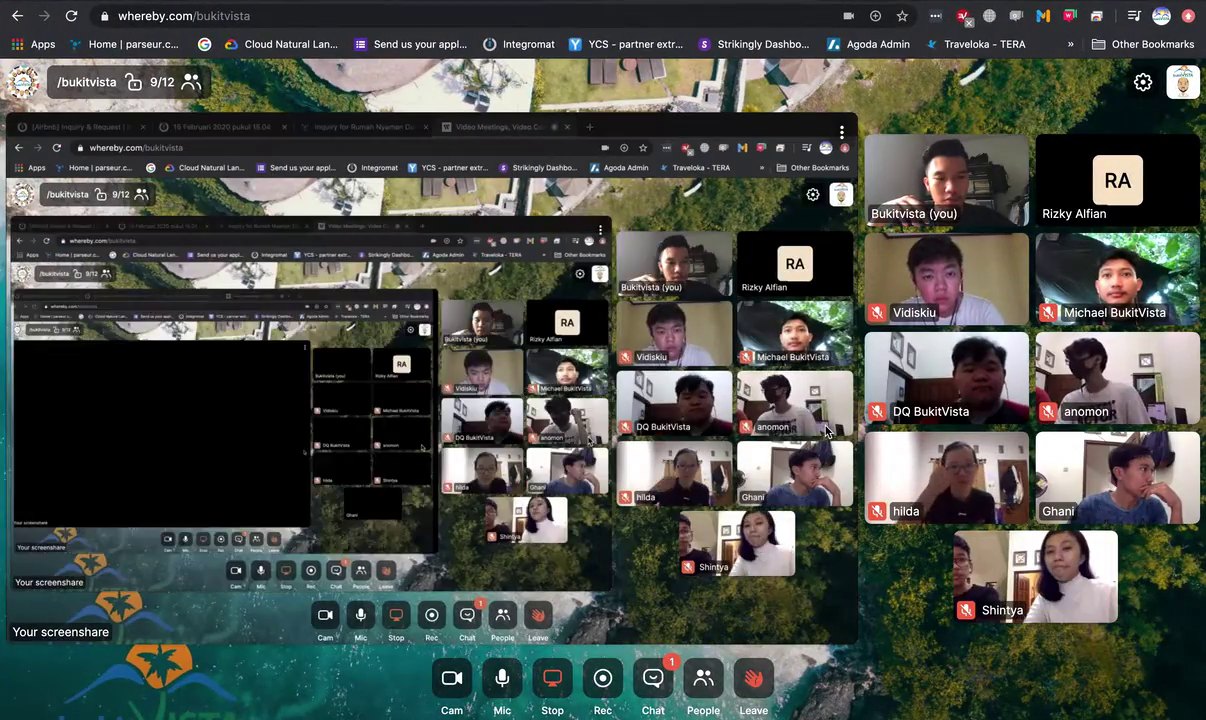
- Check the past reports bullet in Paper, then rearrange the Whereby layout via the screenshare tile
key("ctrl+Left")
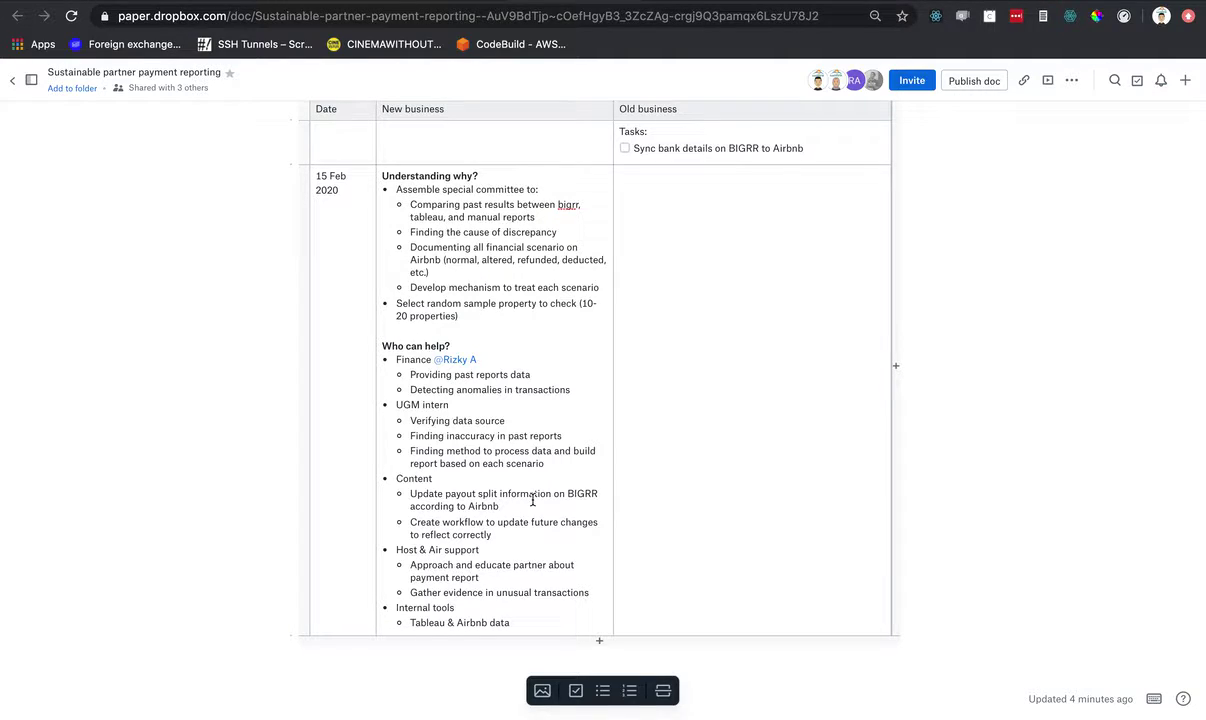
left_click(566, 436)
key("super+Tab")
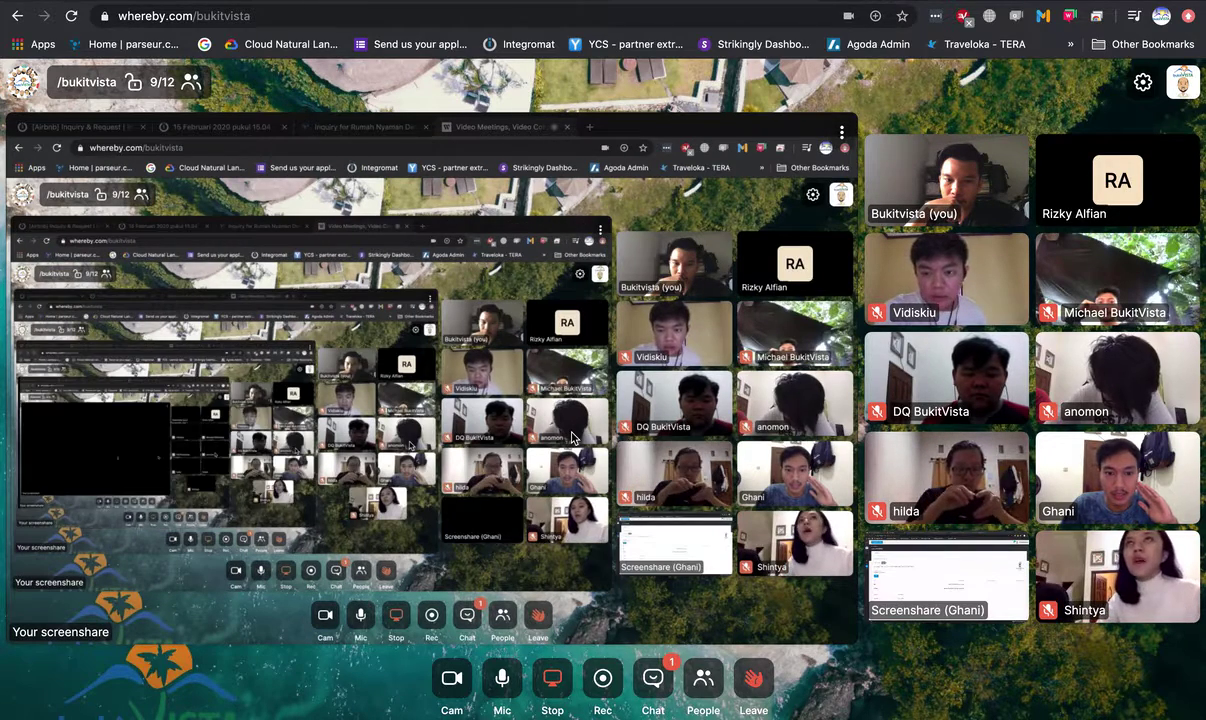
left_click(921, 574)
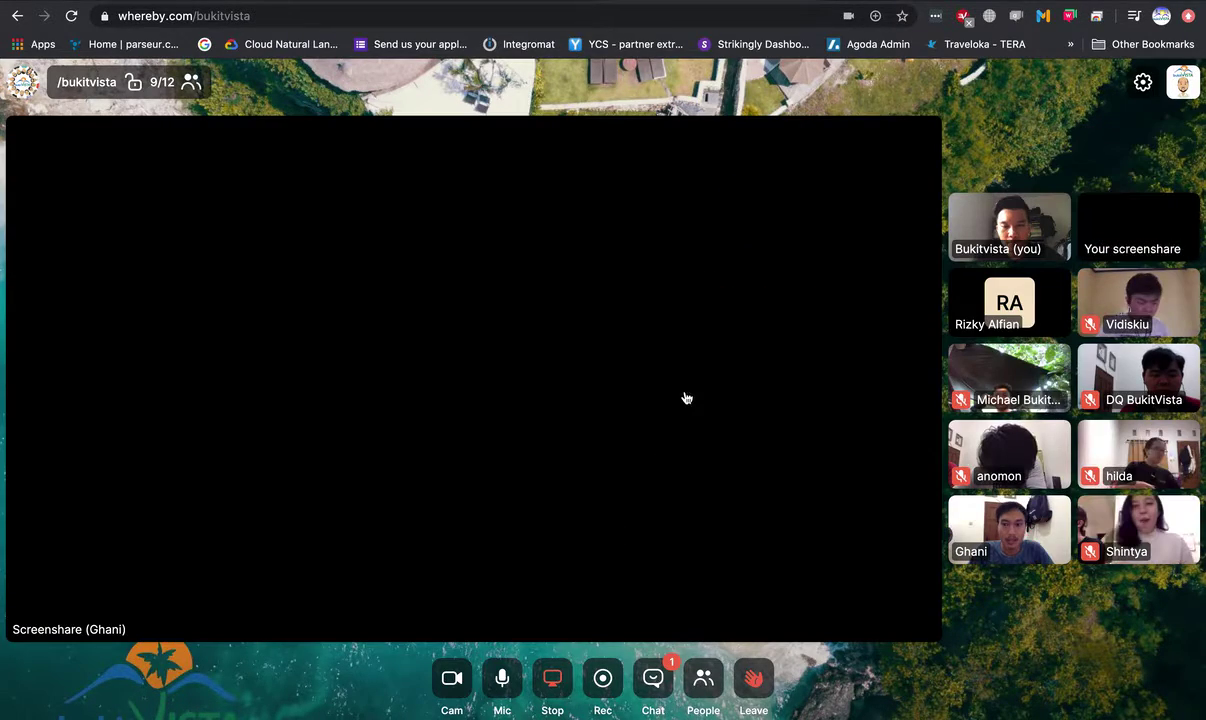
- Stop sharing your screen in Whereby, dismiss a browser menu, and move to the Paper document
left_click(552, 678)
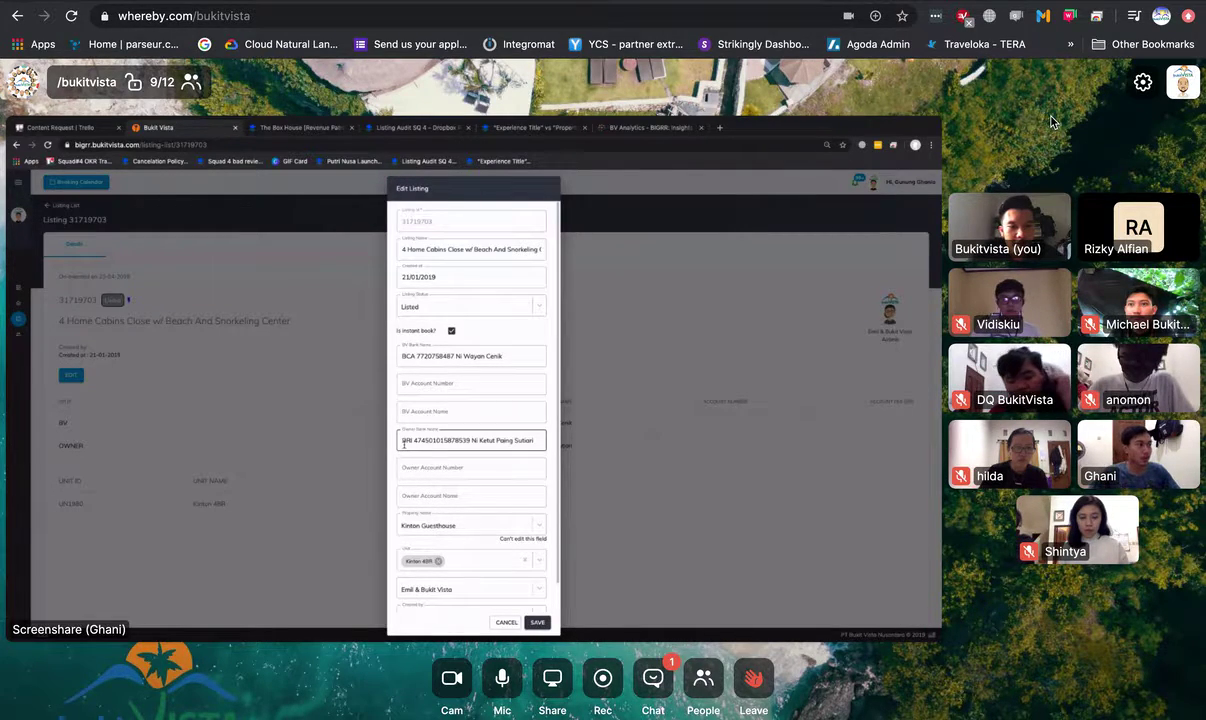
right_click(1022, 129)
left_click(1096, 153)
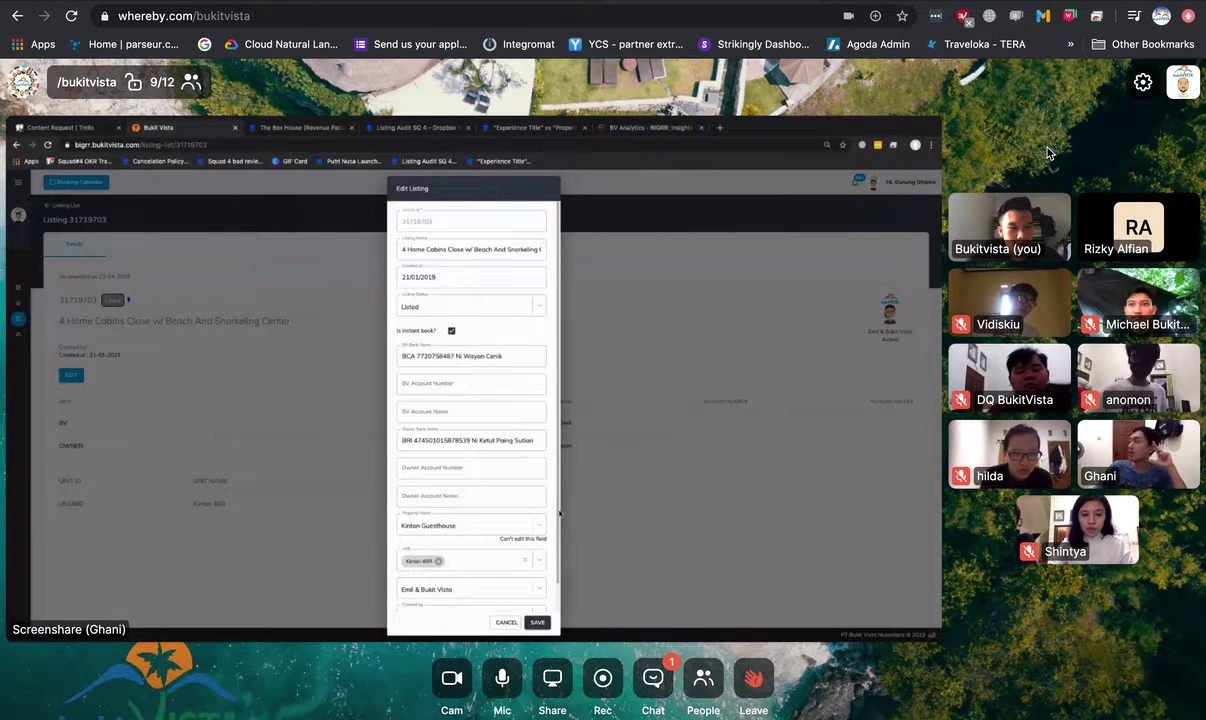
key("ctrl+Left")
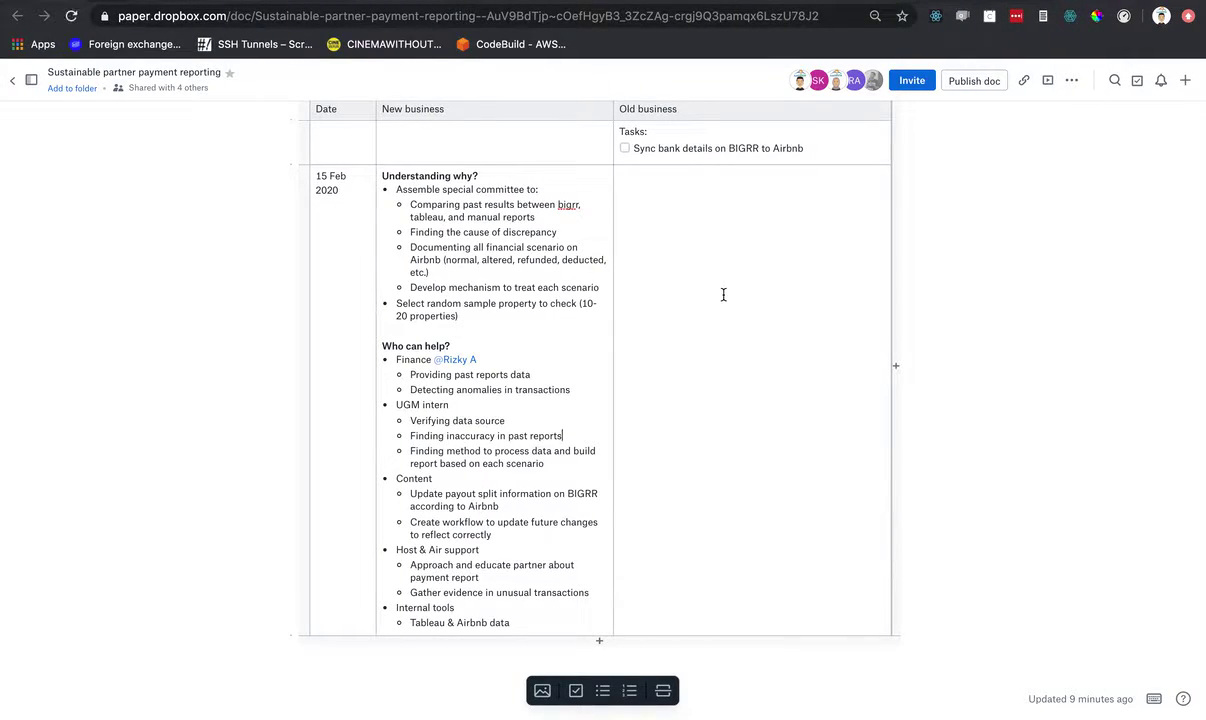
- Share 'Your Entire Screen' in the Whereby call through Share > Share screen
key("ctrl+Right")
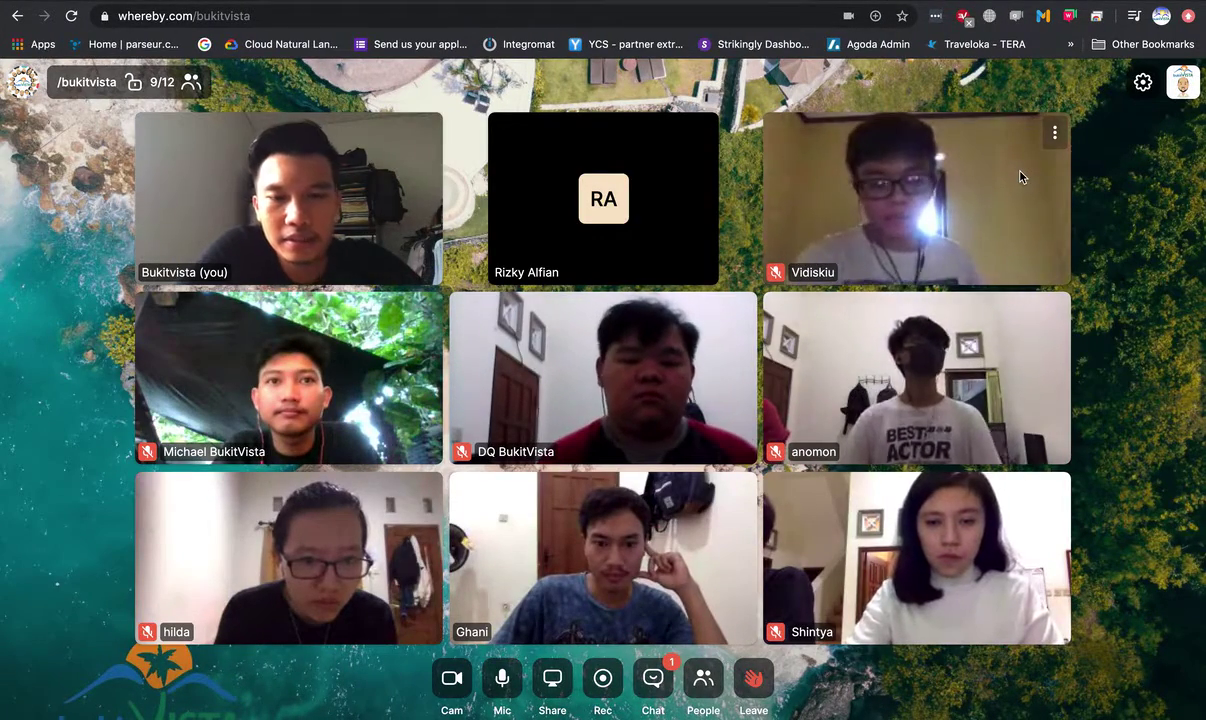
right_click(1123, 217)
left_click(1127, 201)
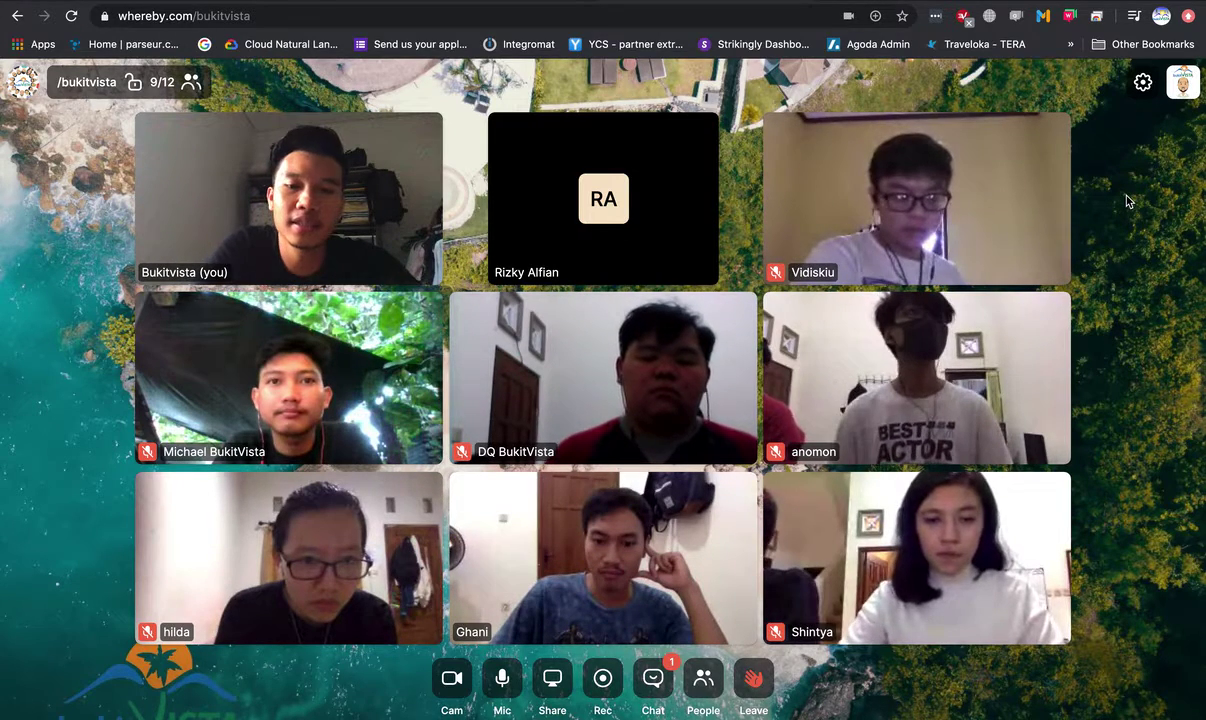
left_click(557, 685)
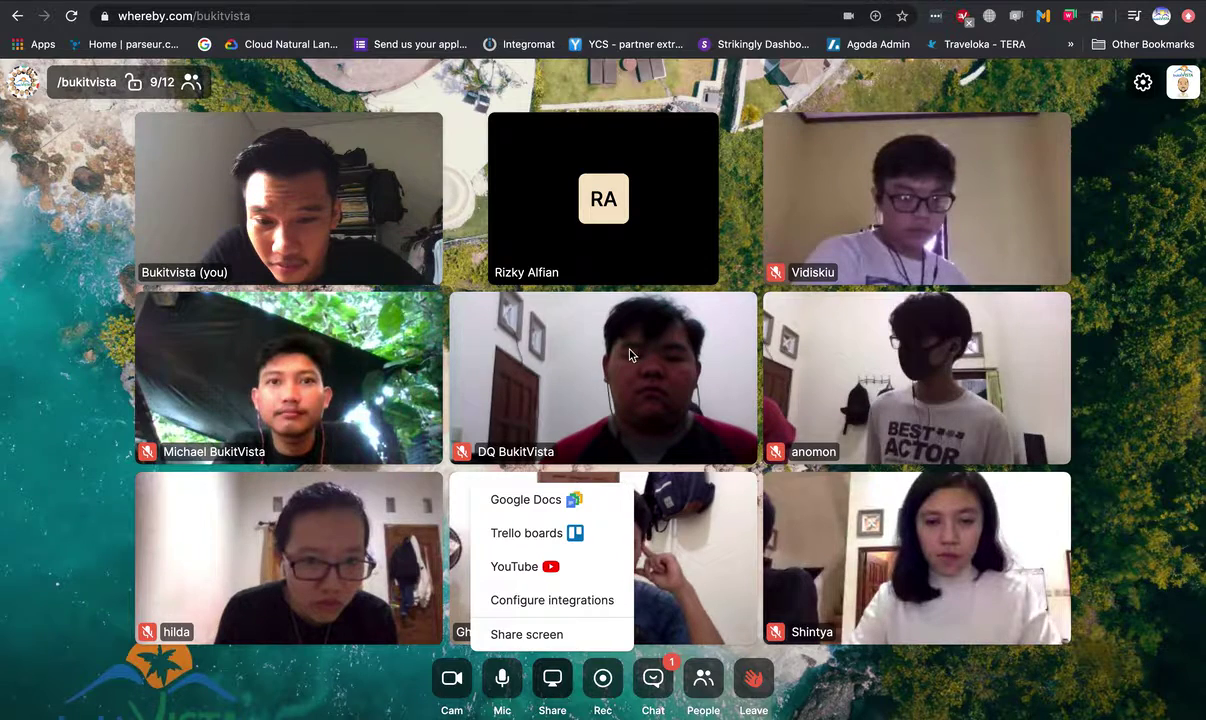
left_click(527, 634)
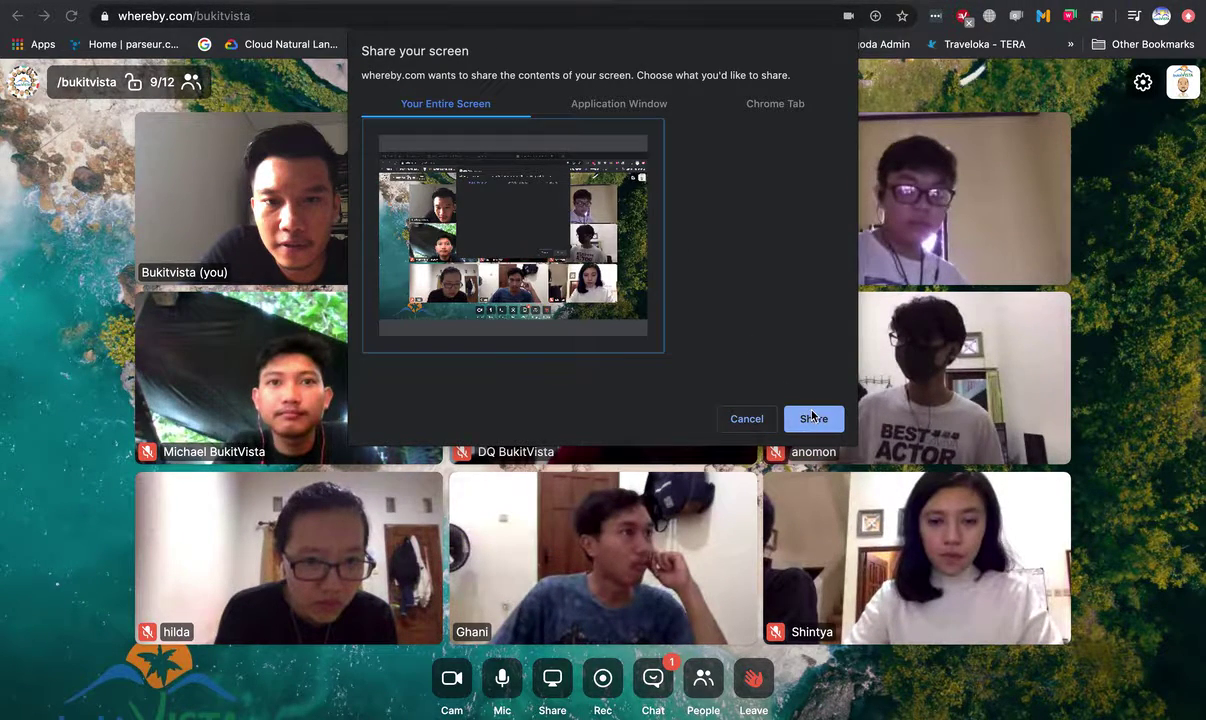
left_click(813, 418)
key("ctrl+Left")
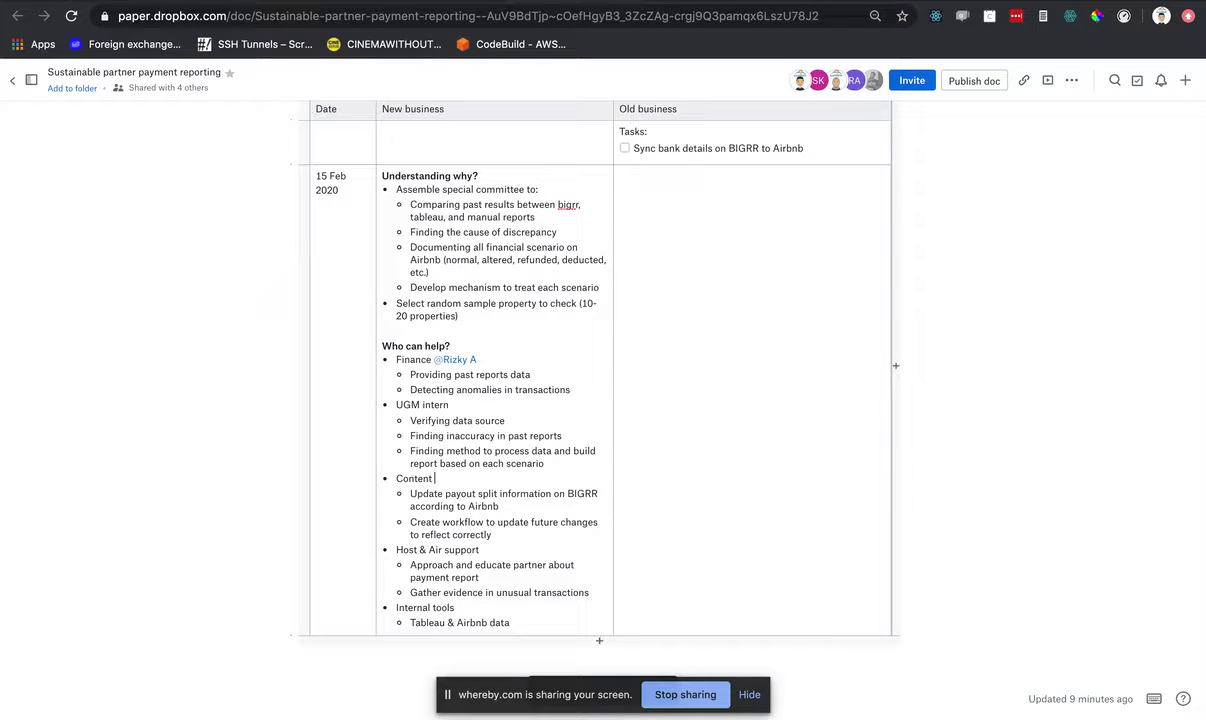
type("@ghani")
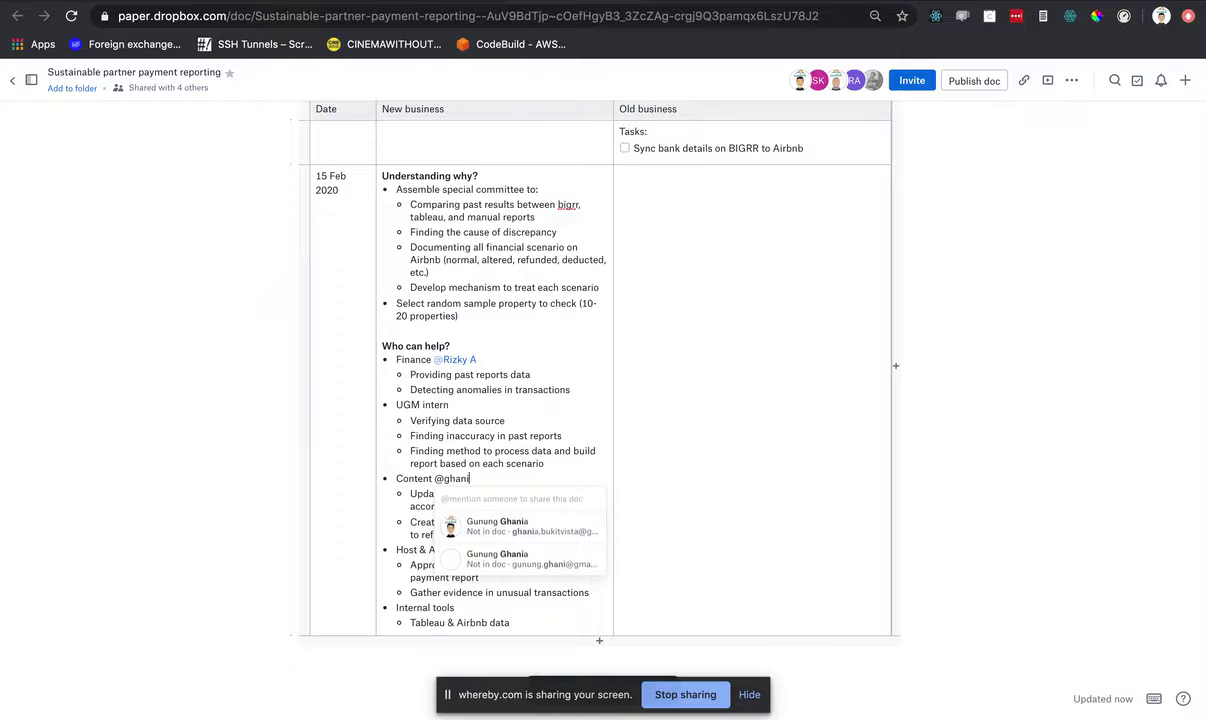
left_click(493, 553)
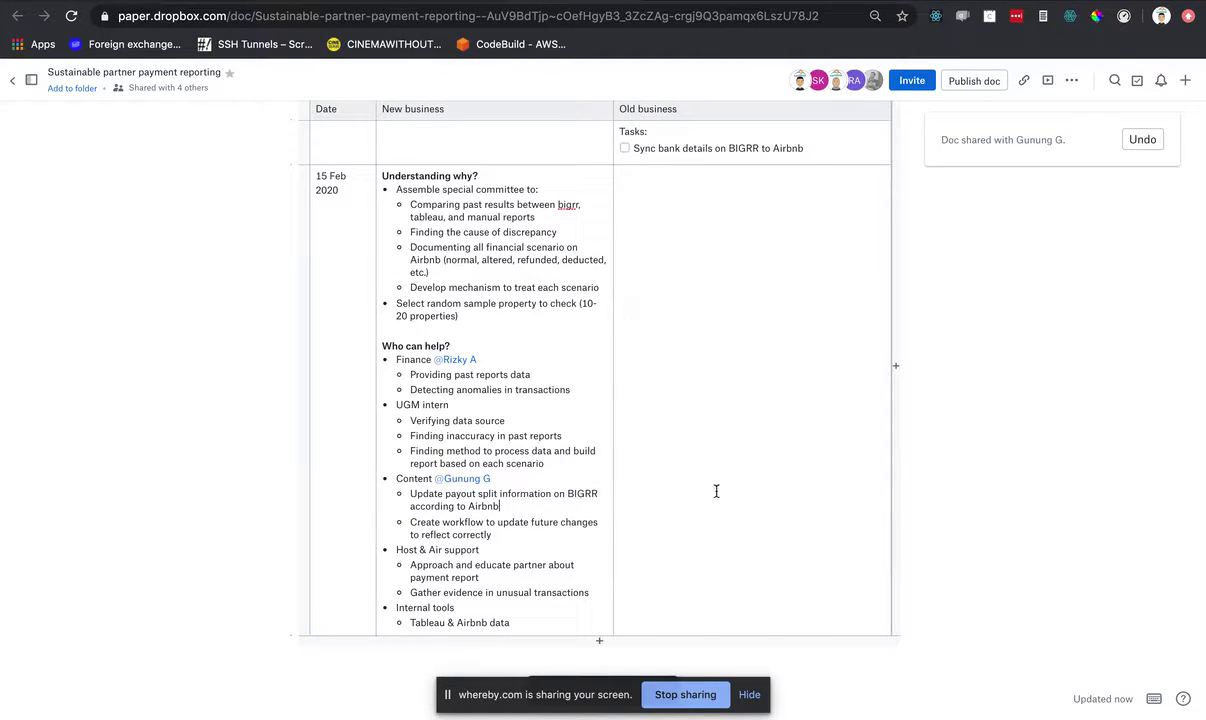
key("ctrl+Right")
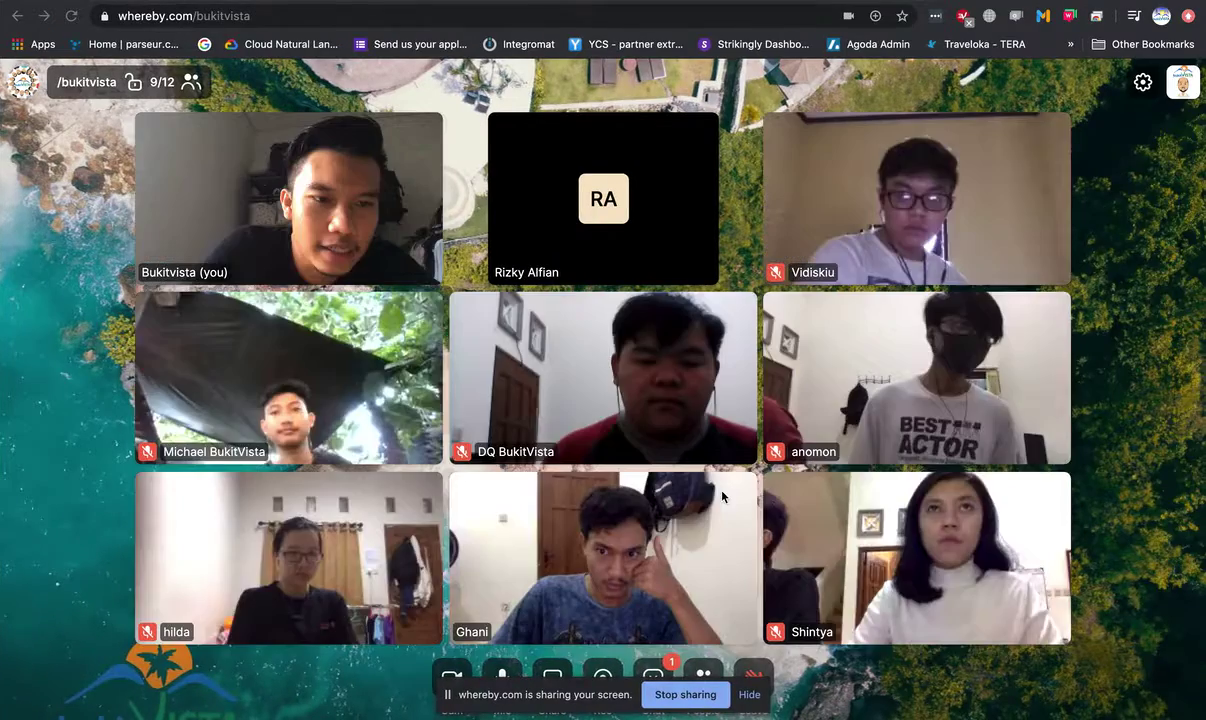
- Alternate between the Whereby call and the Paper journal, placing the caret after 'Host & Air support'
key("ctrl+Left")
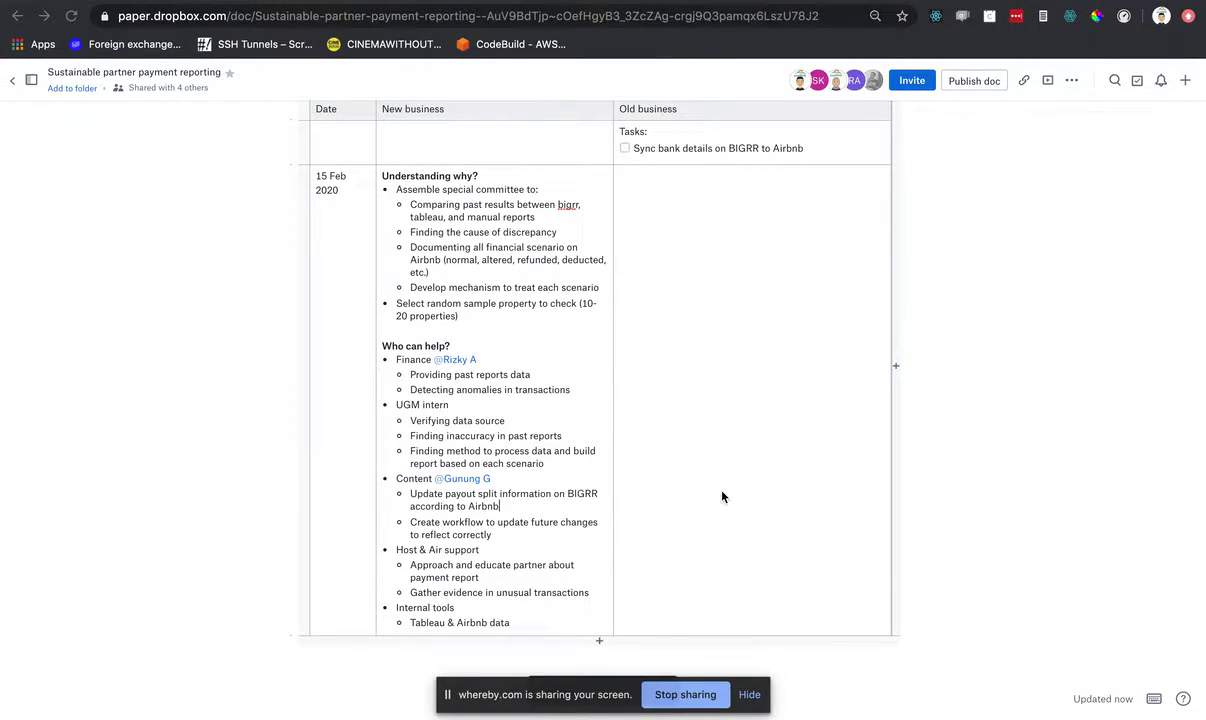
left_click(527, 540)
key("ctrl+Right")
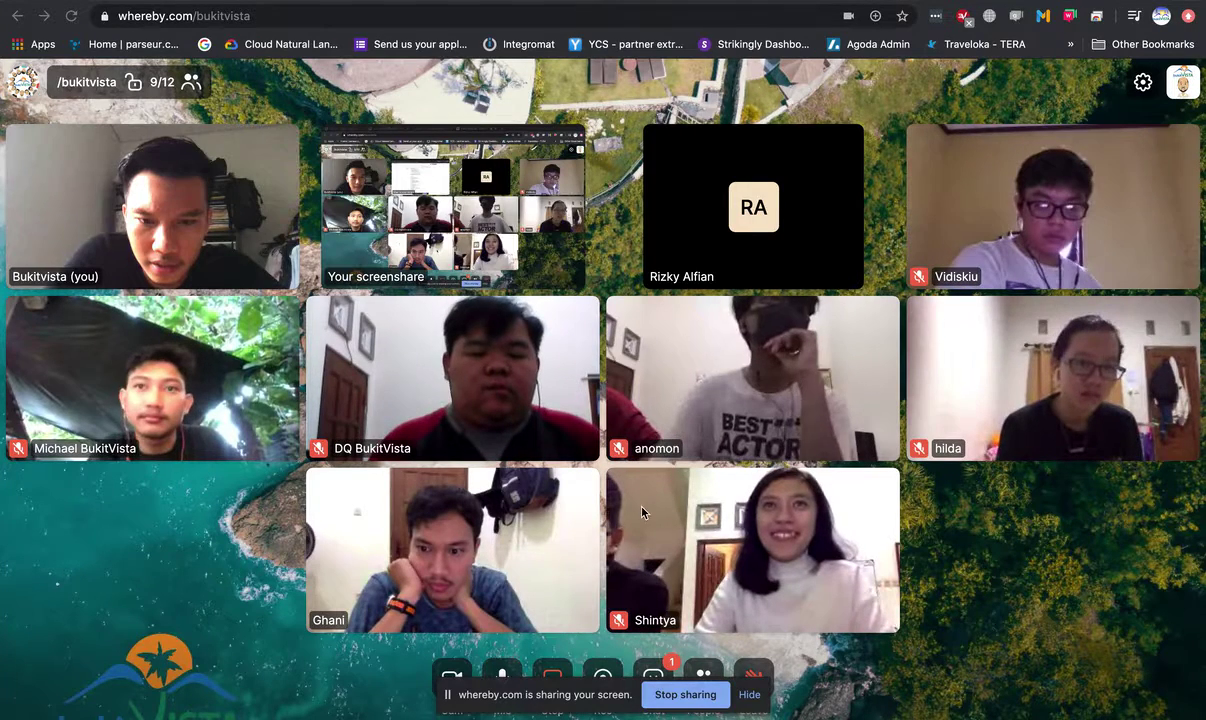
key("ctrl+Left")
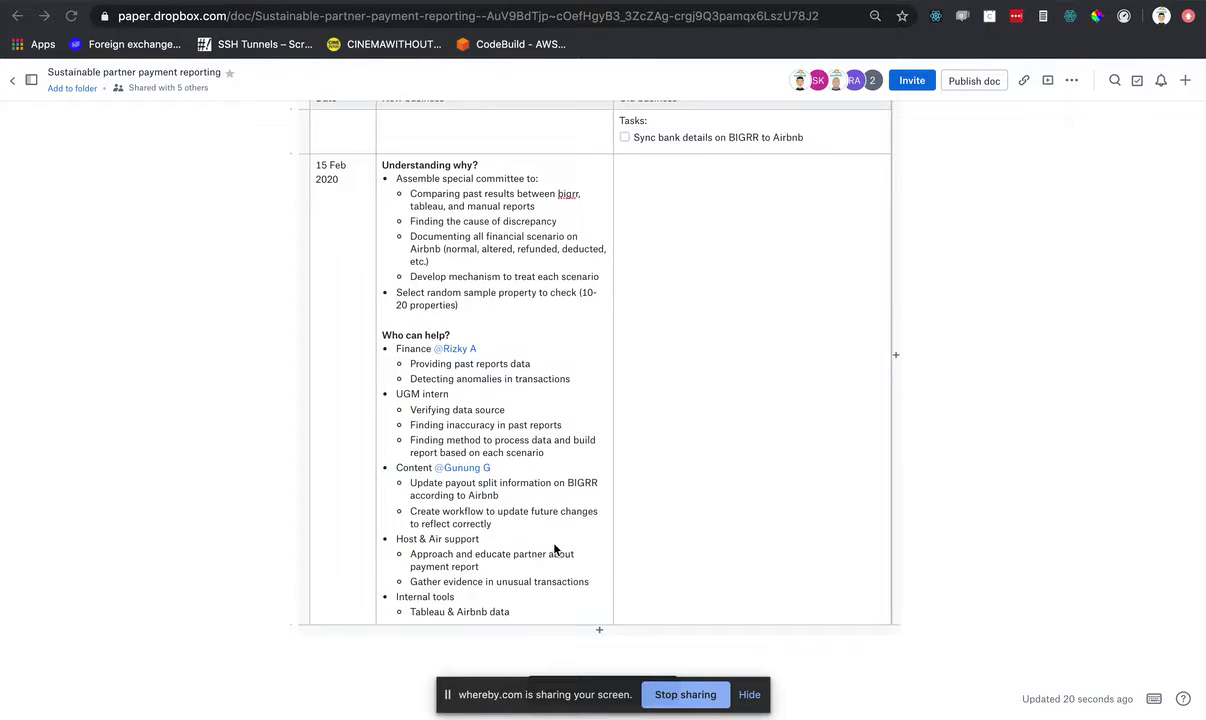
scroll(554, 549, "down", 1)
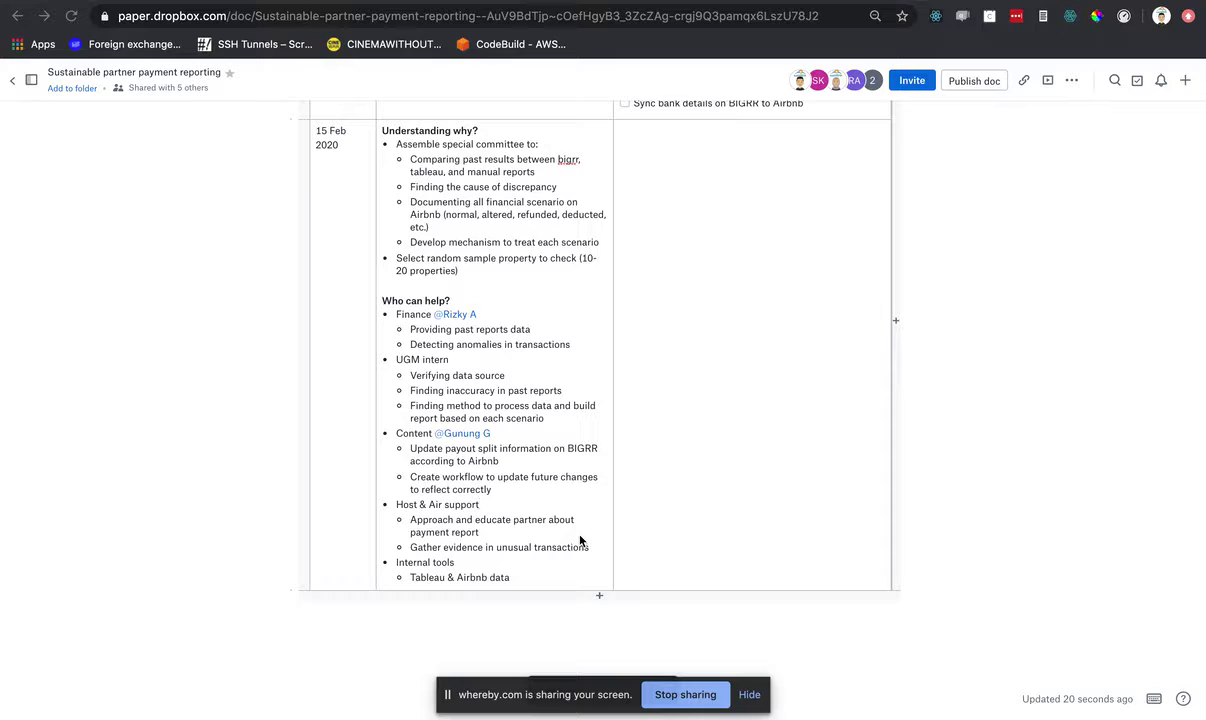
key("ctrl+Right")
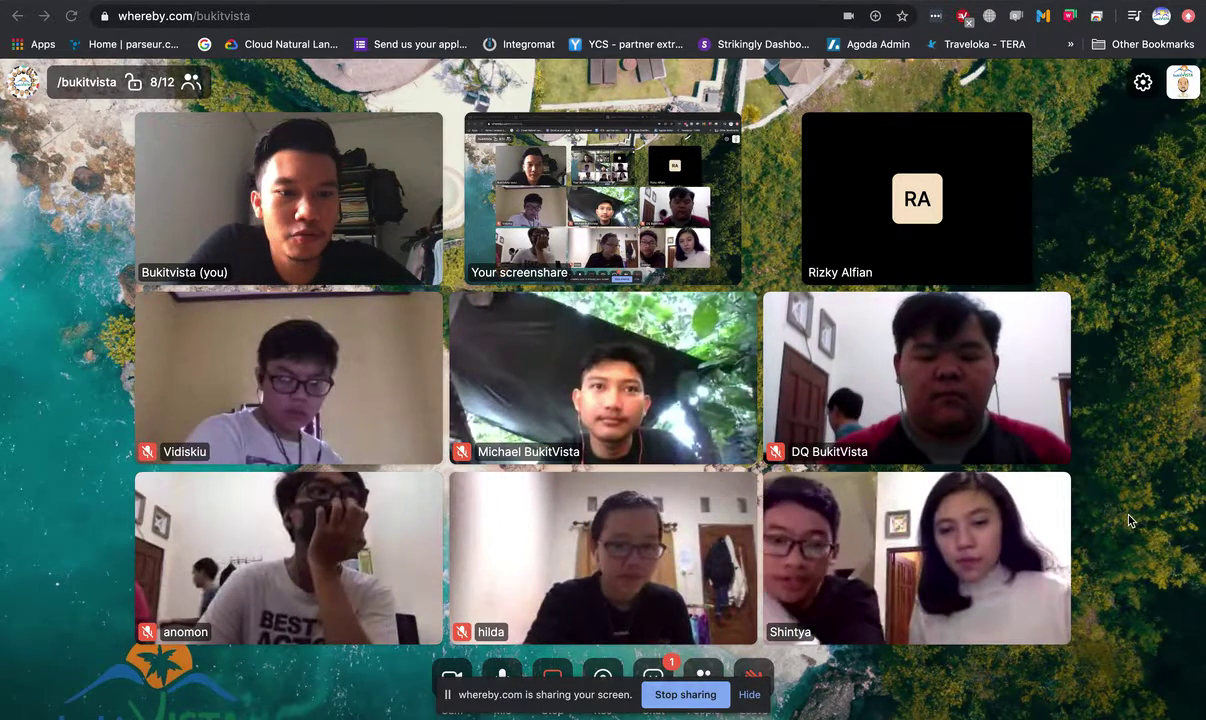
key("ctrl+Left")
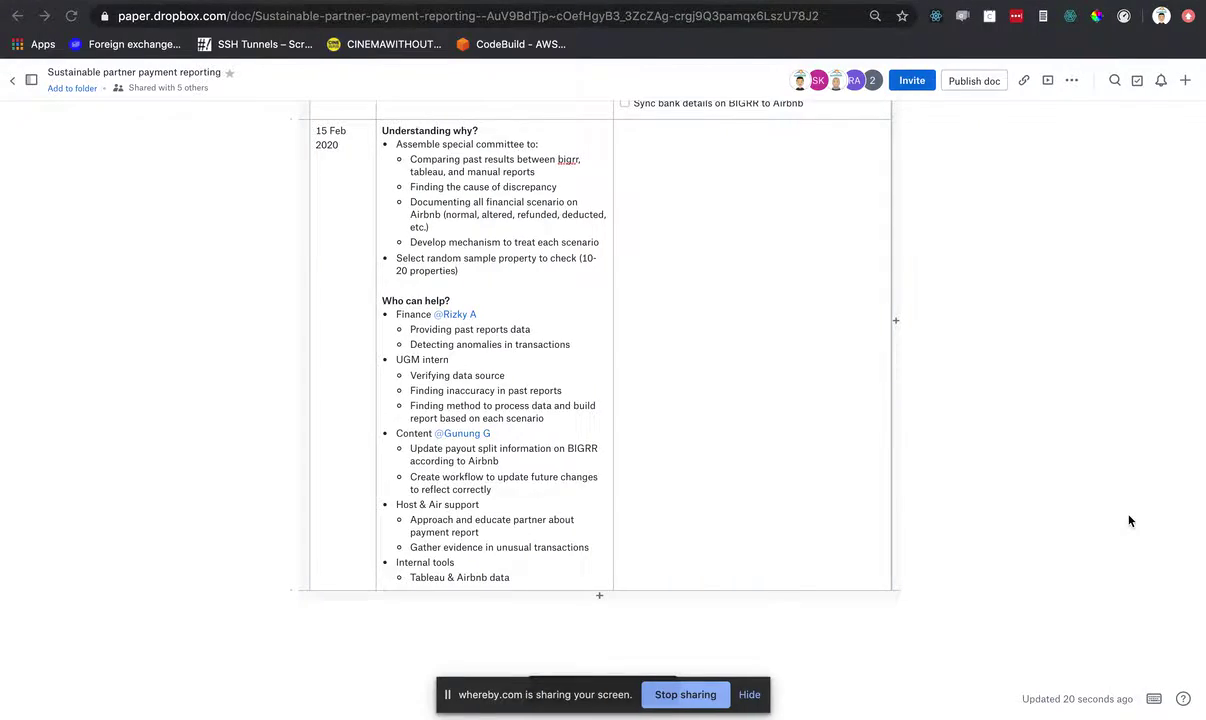
key("ctrl+Right")
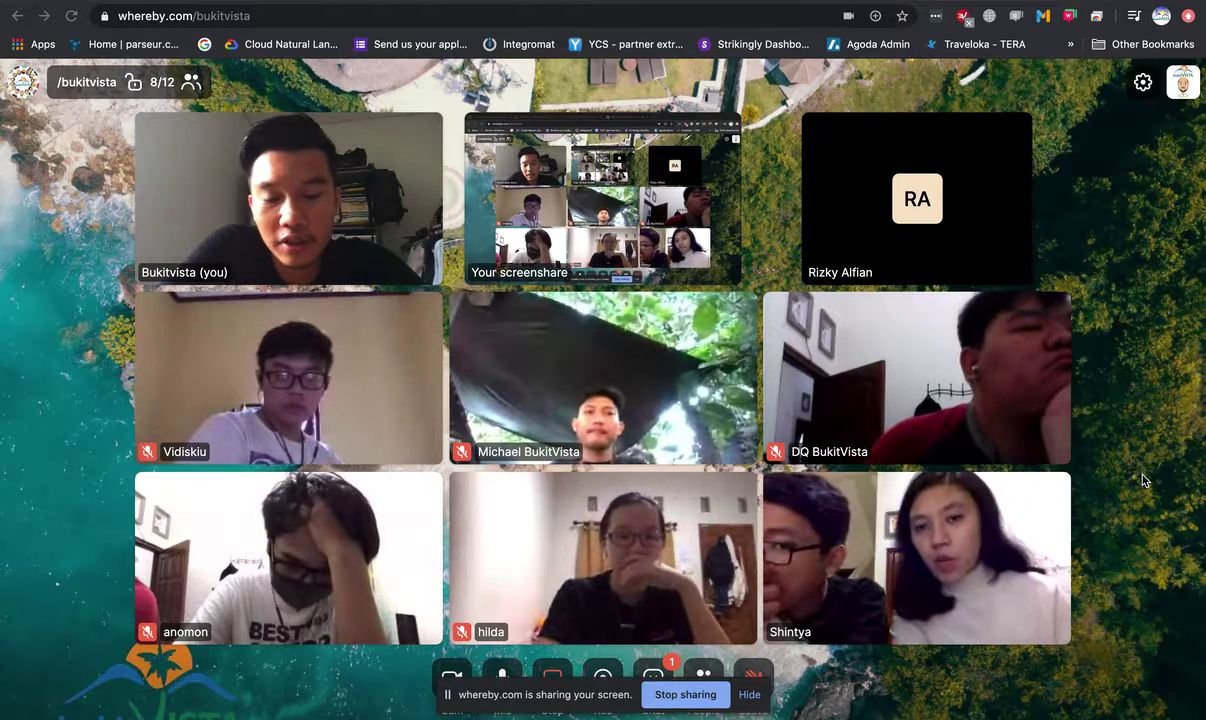
key("ctrl+Left")
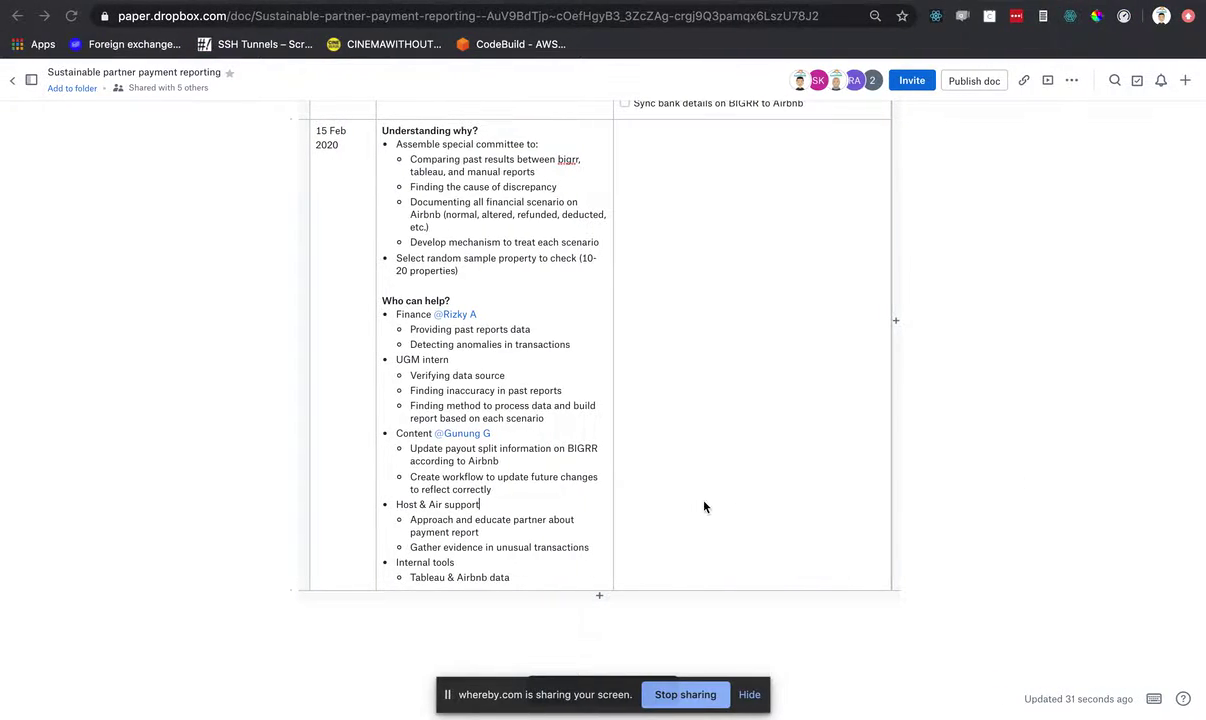
double_click(518, 547)
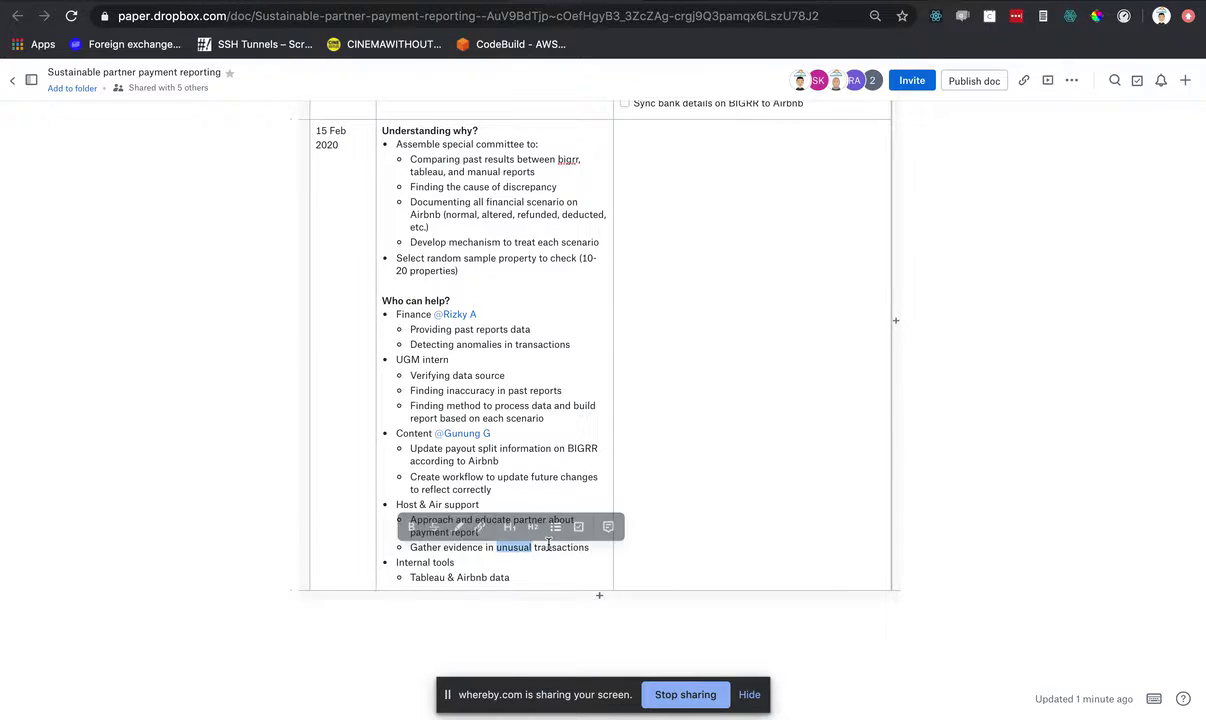
left_click(552, 547)
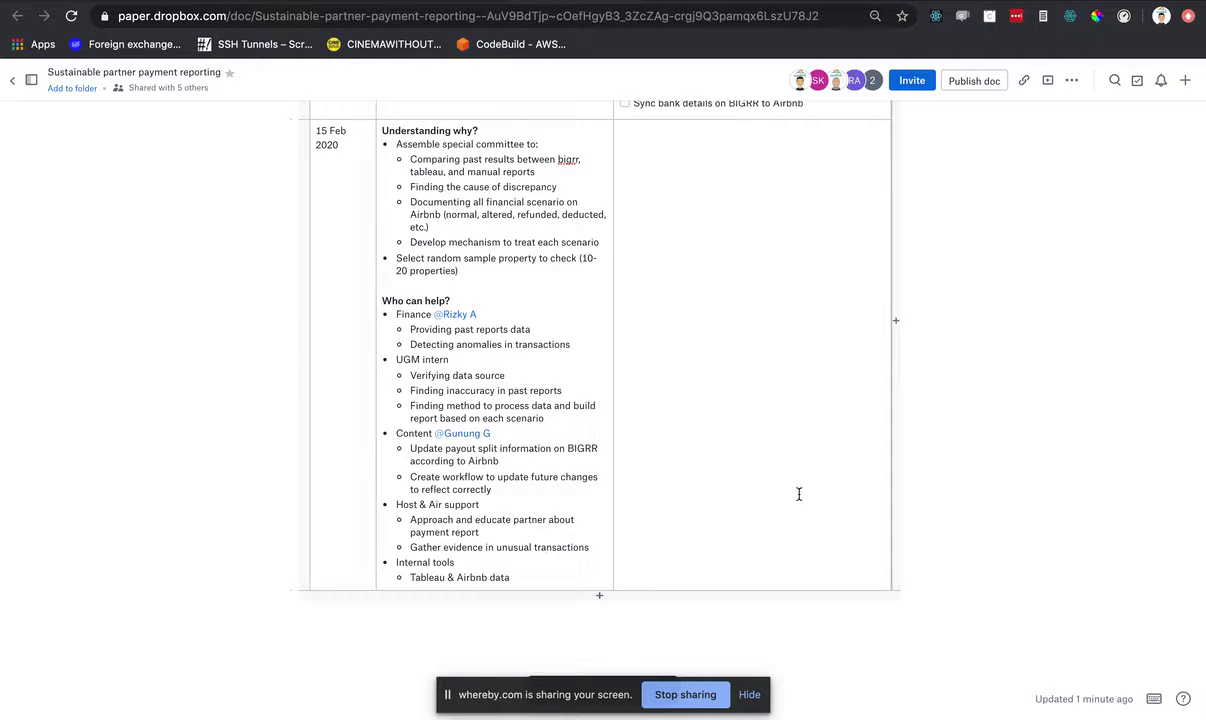
key("ctrl+Right")
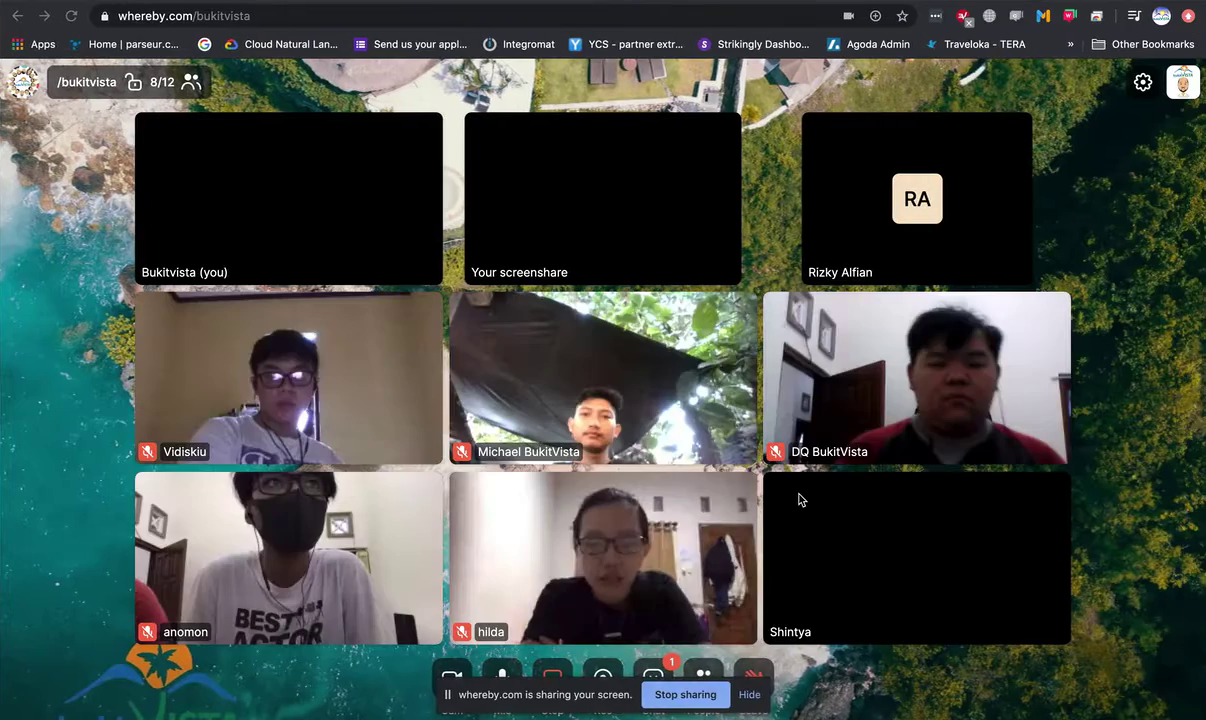
key("ctrl+Left")
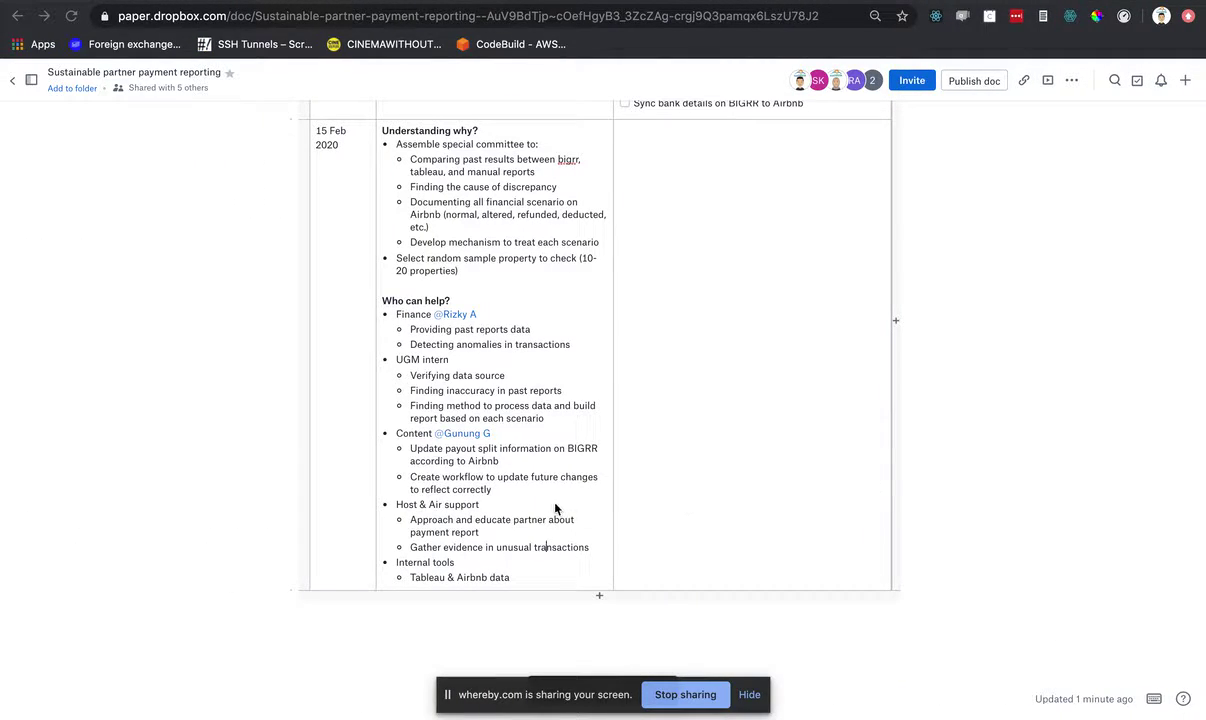
left_click(525, 507)
type("@s")
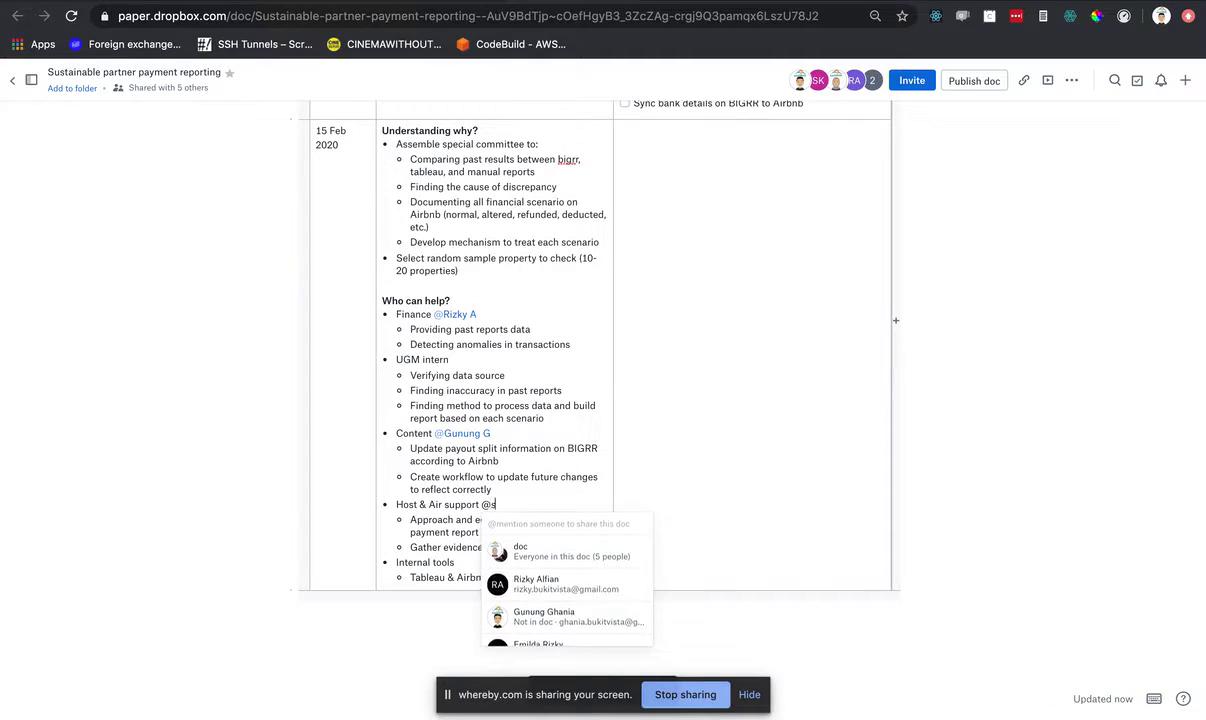
type("hint")
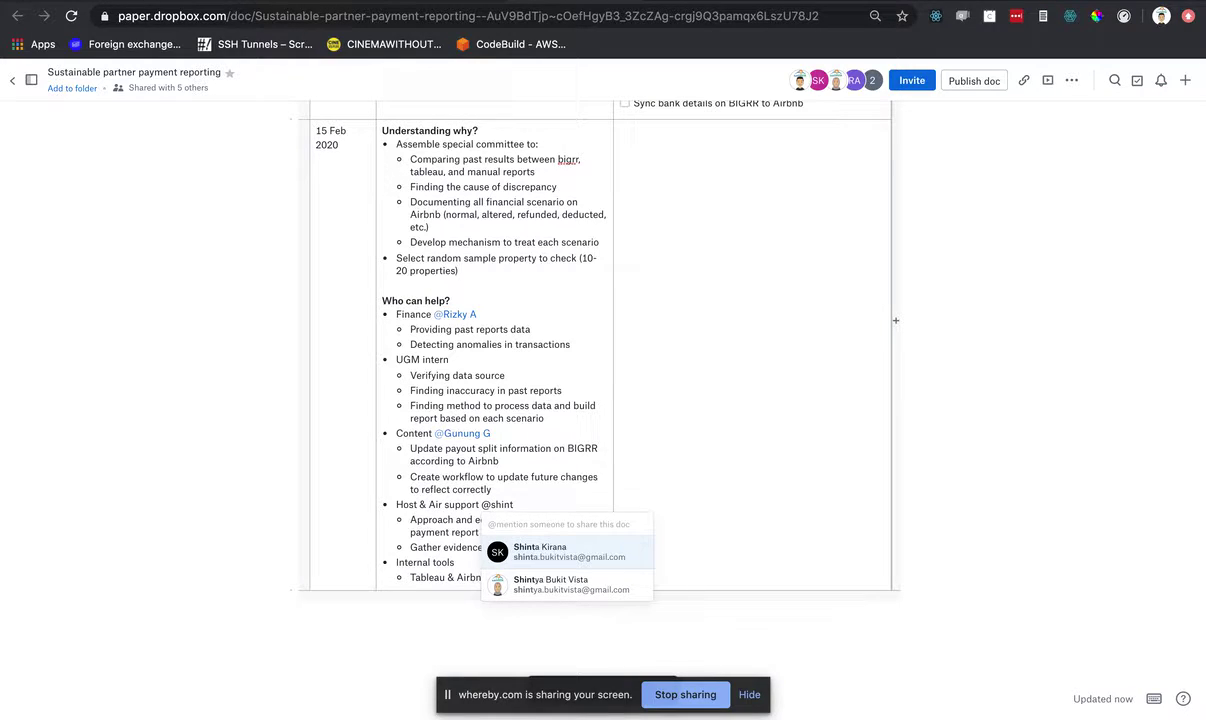
key("Down")
key("Return")
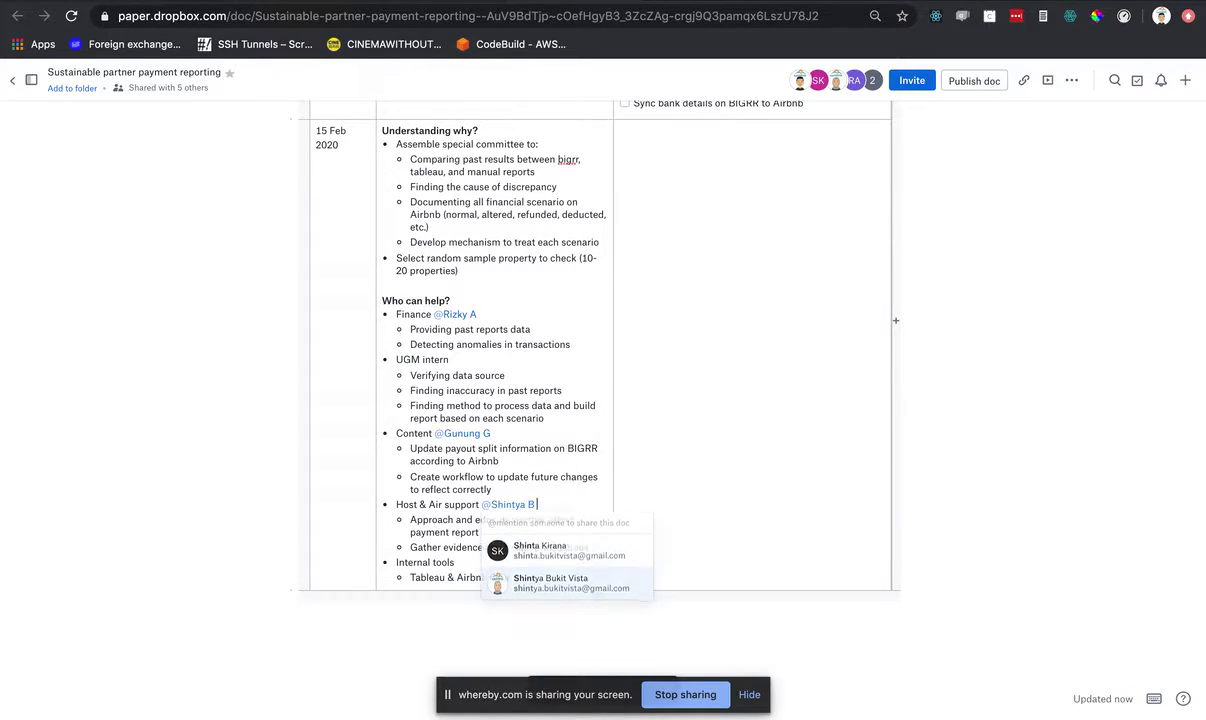
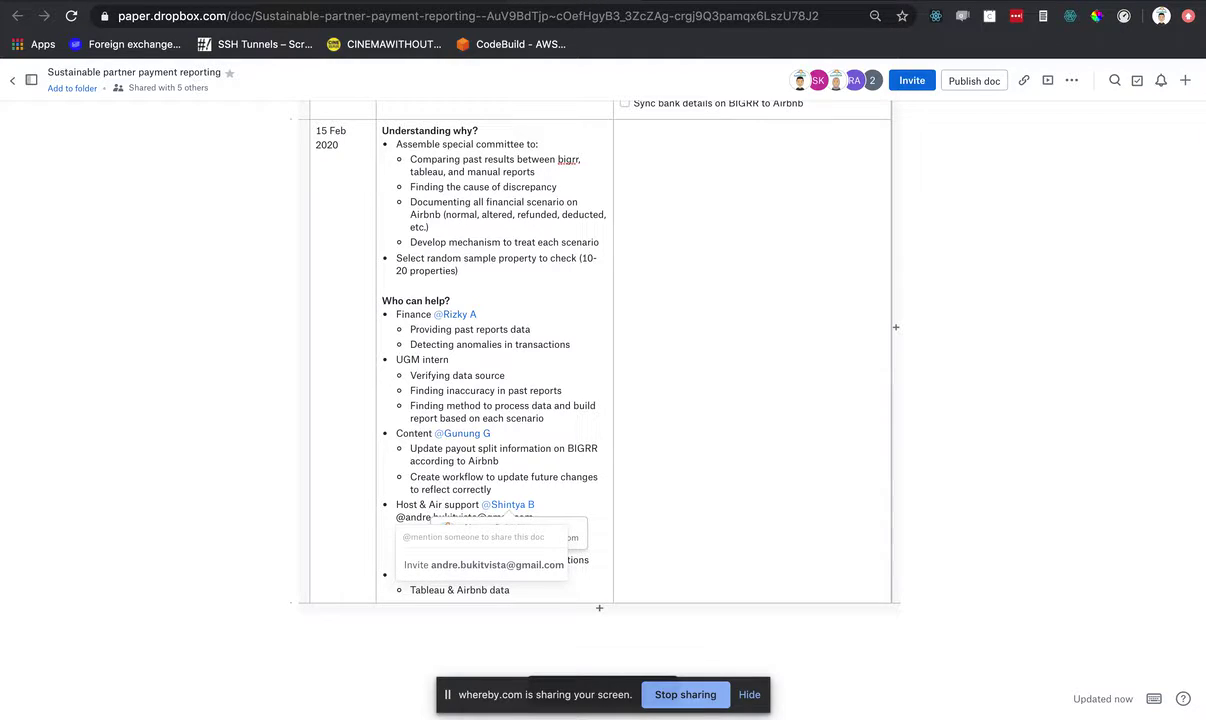
- Type the colleague's e-mail address as plain text and remove the leftover empty bullet
left_click(654, 537)
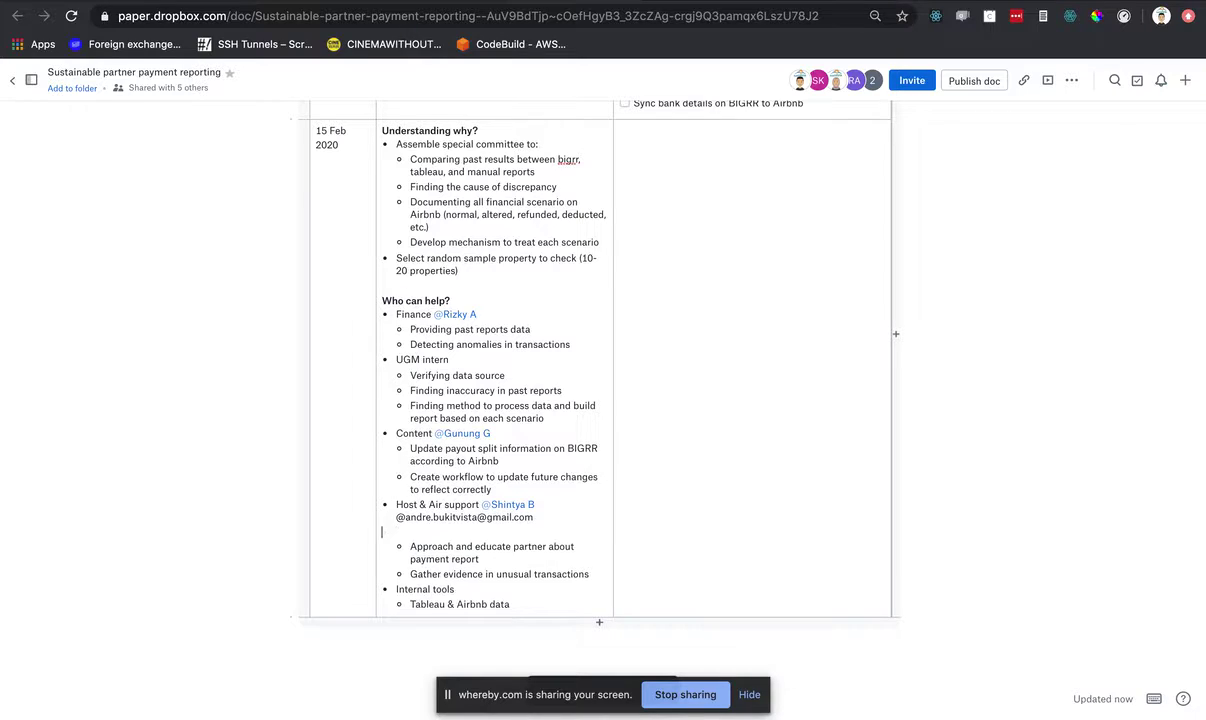
key("BackSpace")
- Send an edit invitation for the journal to the colleague's e-mail address
left_click(912, 82)
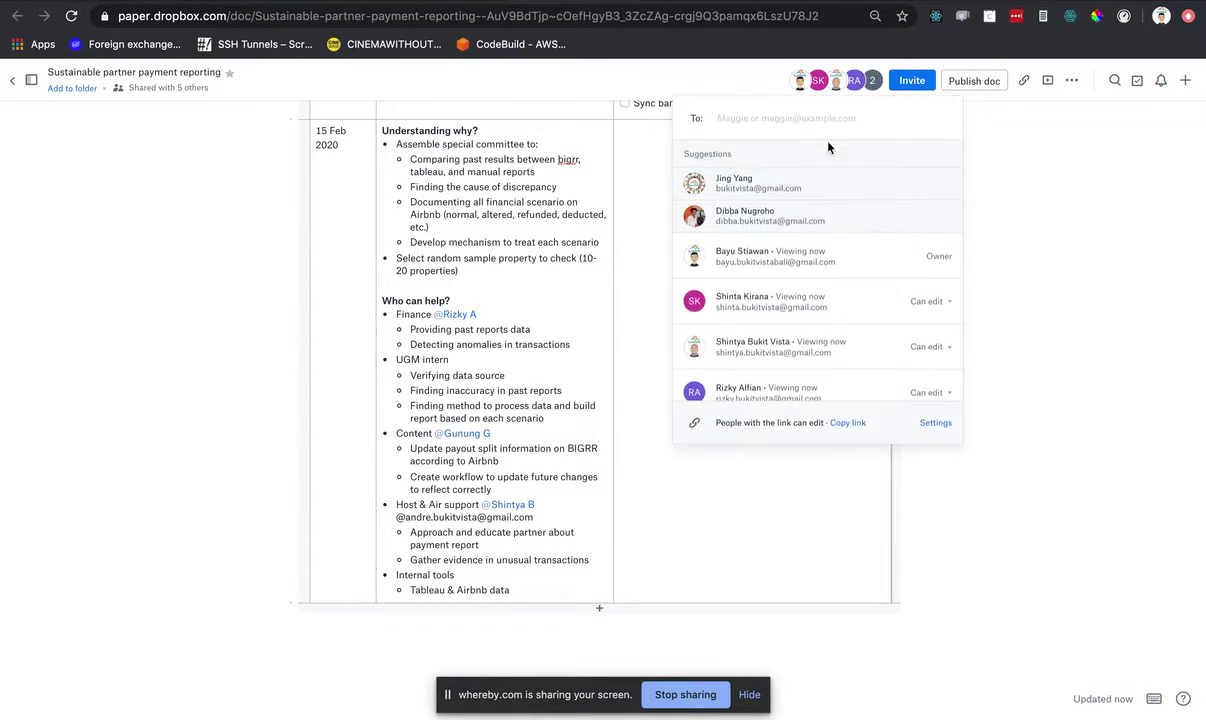
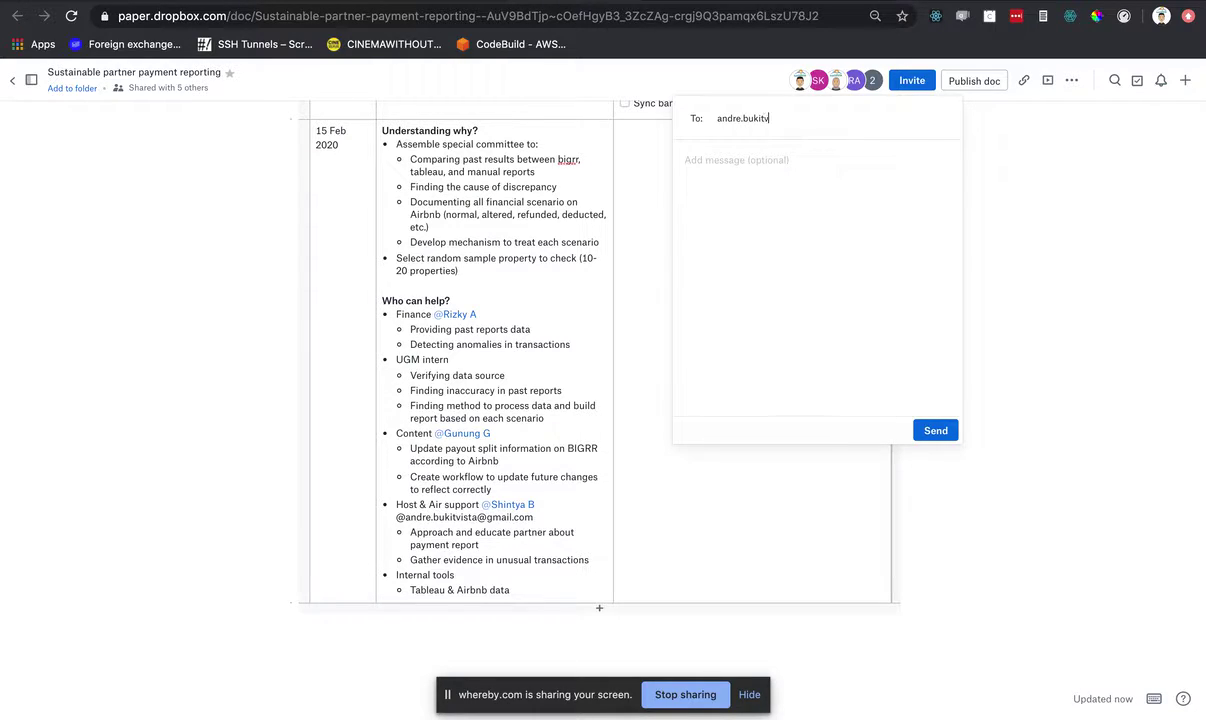
key("Return")
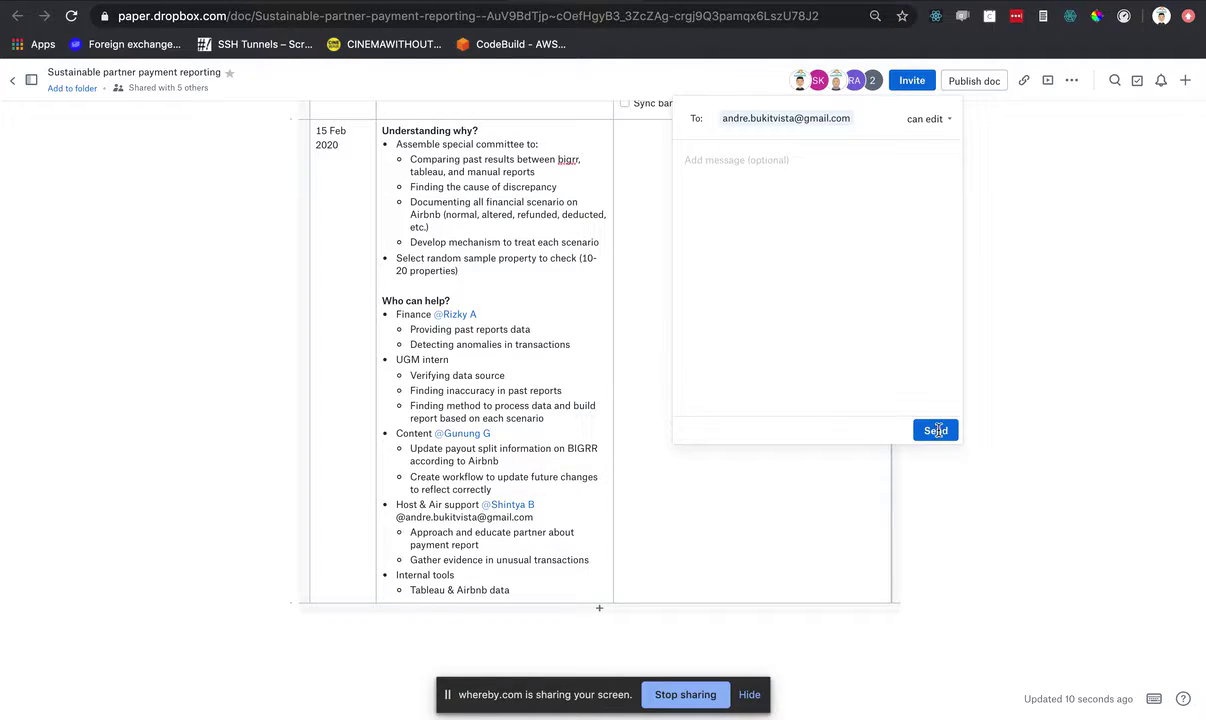
left_click(936, 431)
scroll(650, 318, "up", 2)
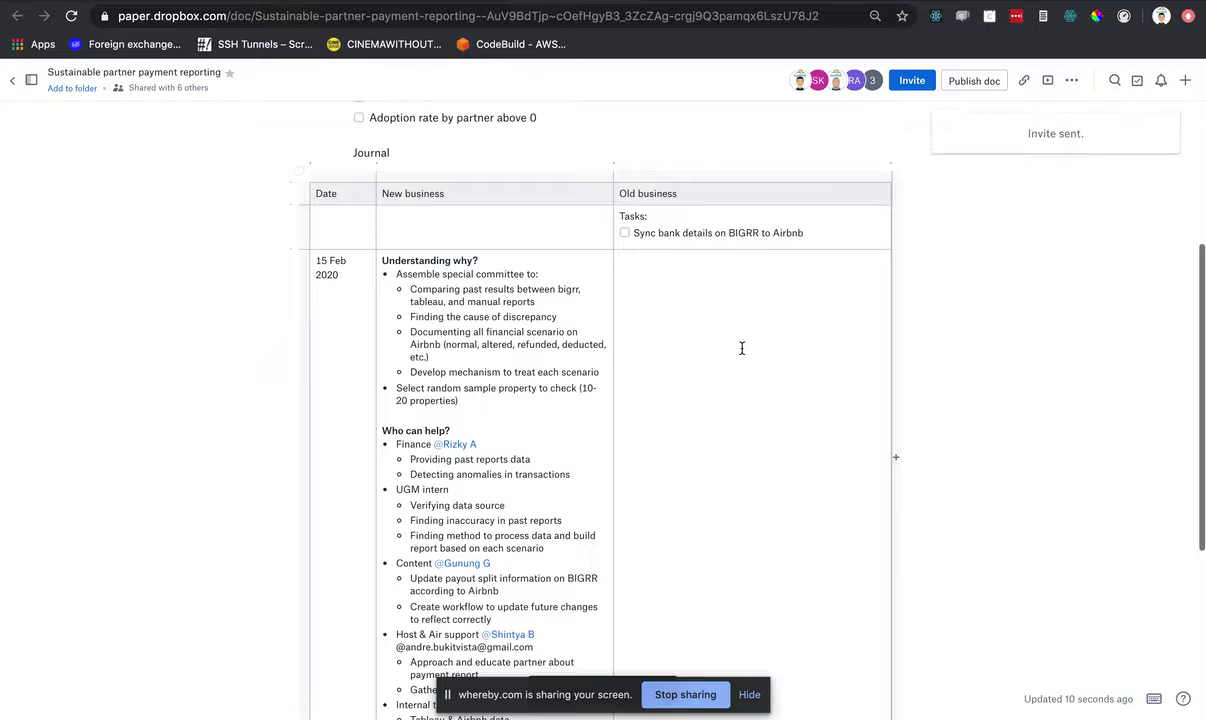
key("ctrl+Right")
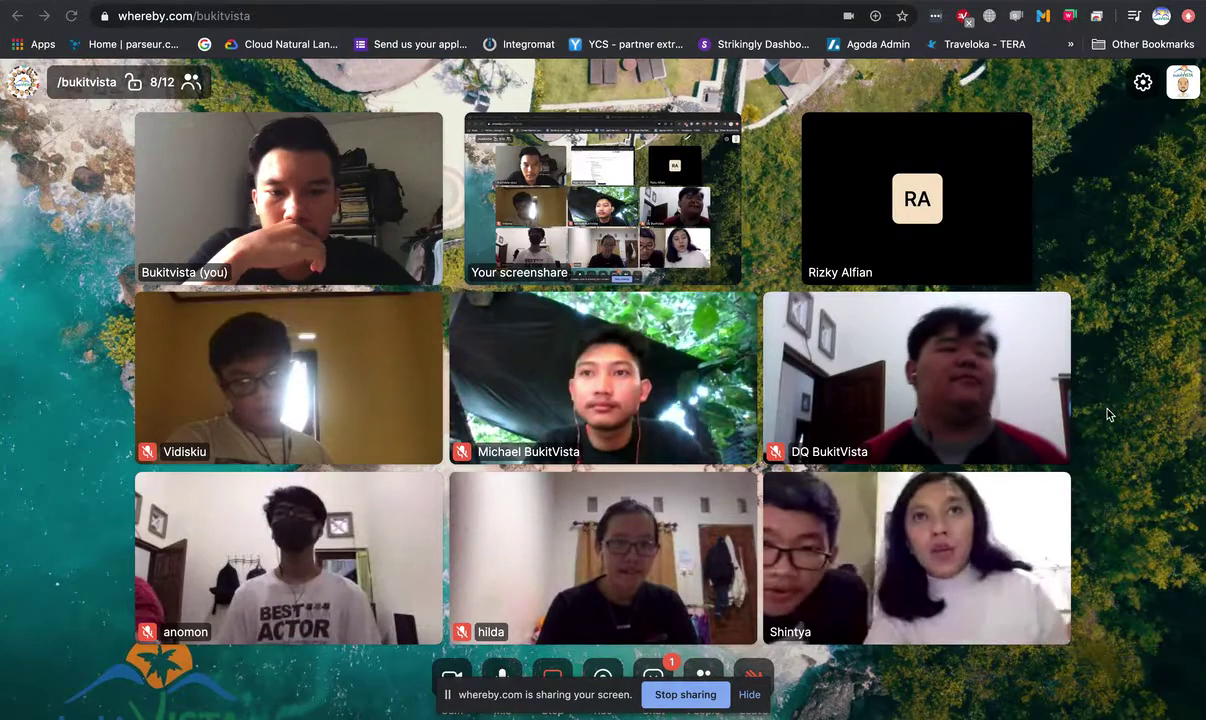
- Dismiss the stray context menu that appeared over the Whereby call
right_click(1106, 409)
left_click(1108, 352)
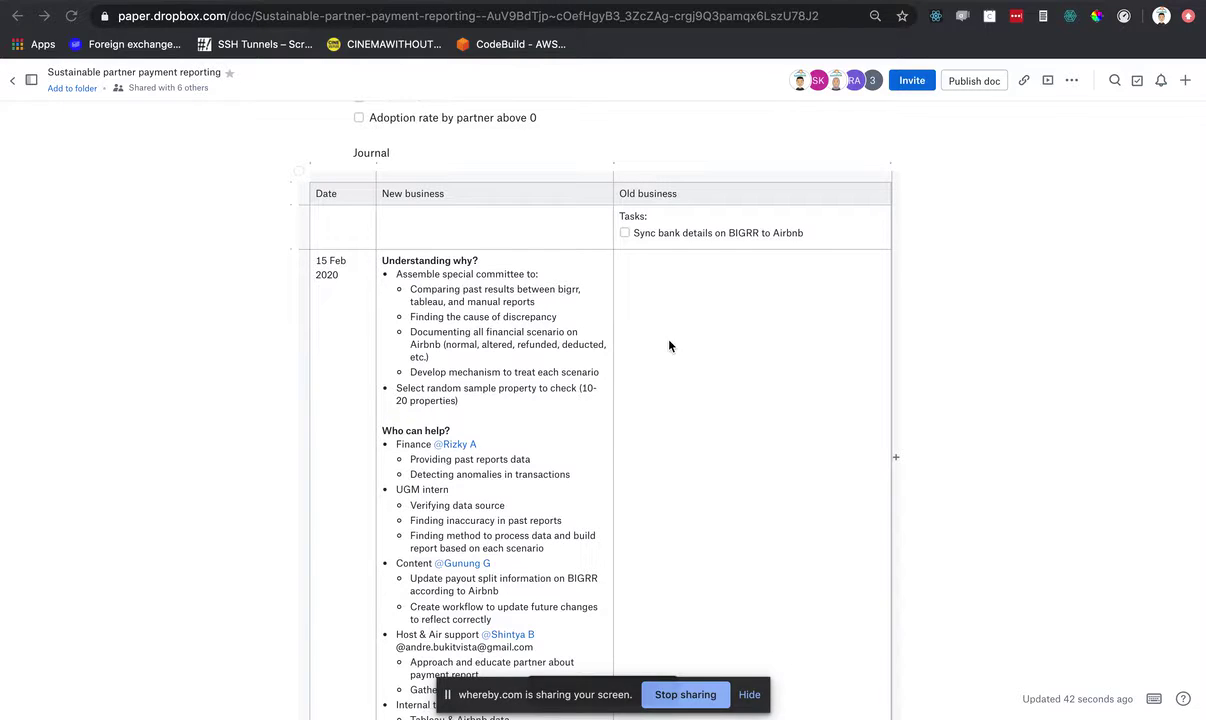
- Move from the Paper journal to the Whereby call space with Ctrl+Right
key("ctrl+Right")
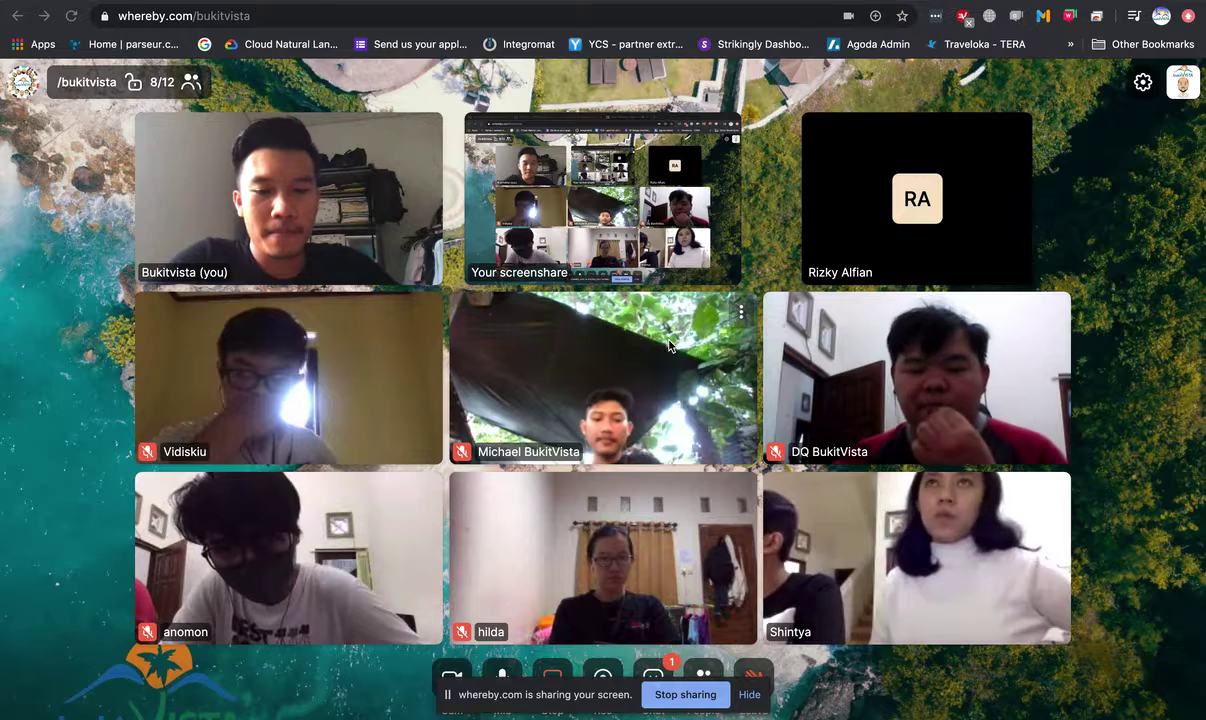
right_click(1106, 288)
left_click(1104, 257)
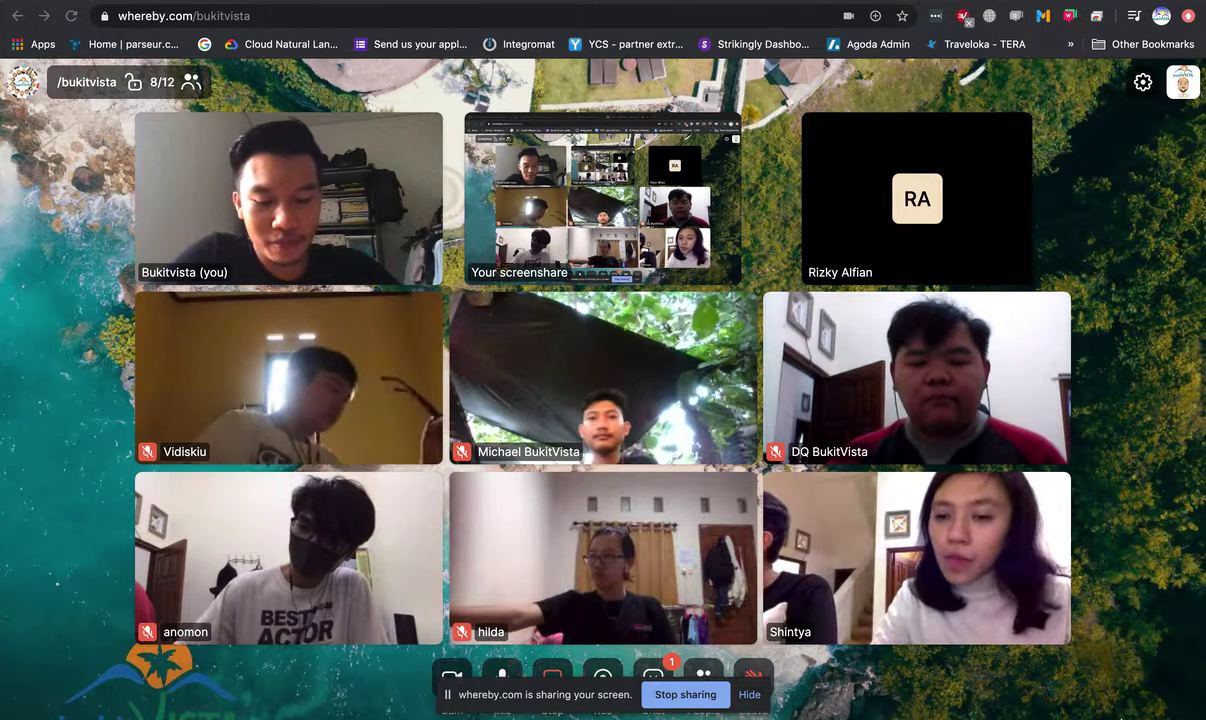
mouse_move(1203, 400)
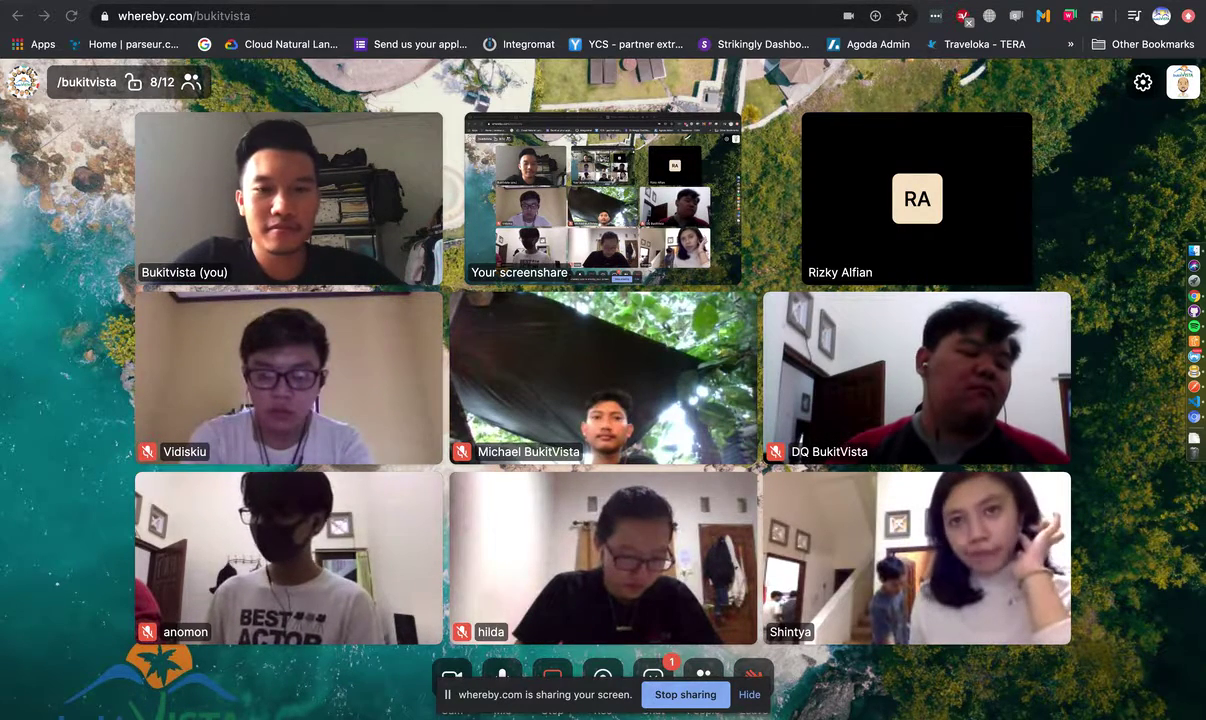
- Assign 'Sync bank details on BIGRR to Airbnb' to the teammate found by searching 'ghani'
key("ctrl+Left")
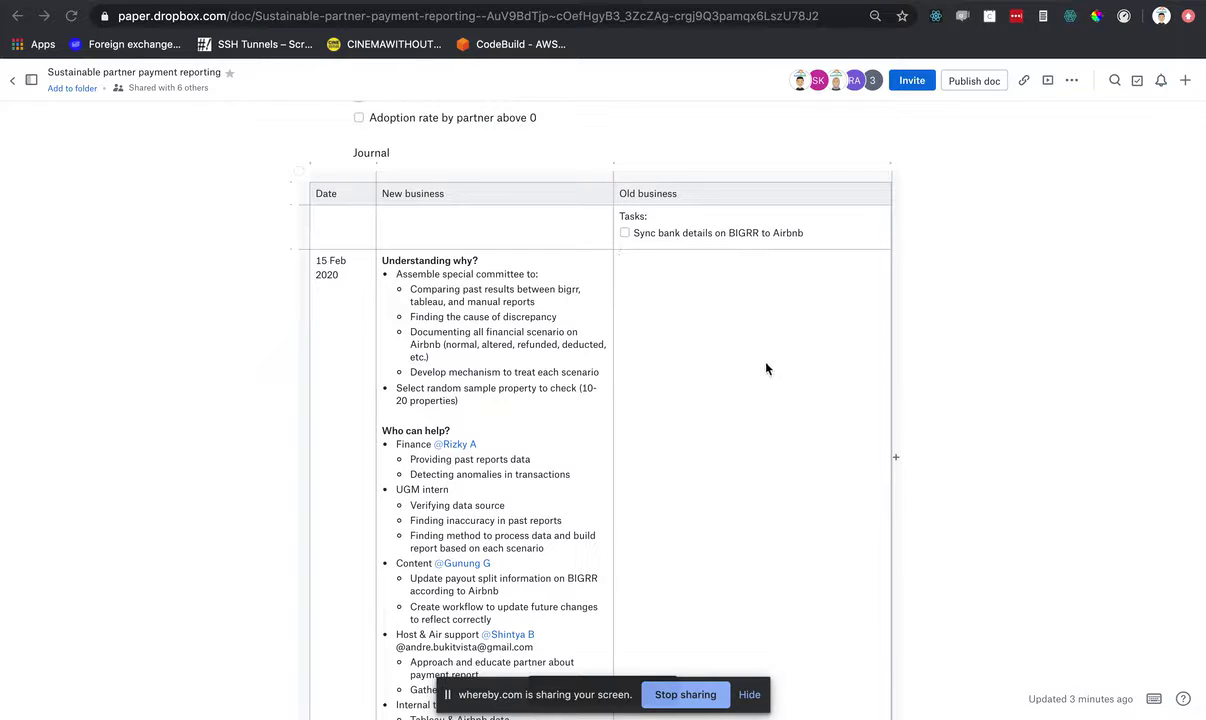
scroll(766, 369, "up", 3)
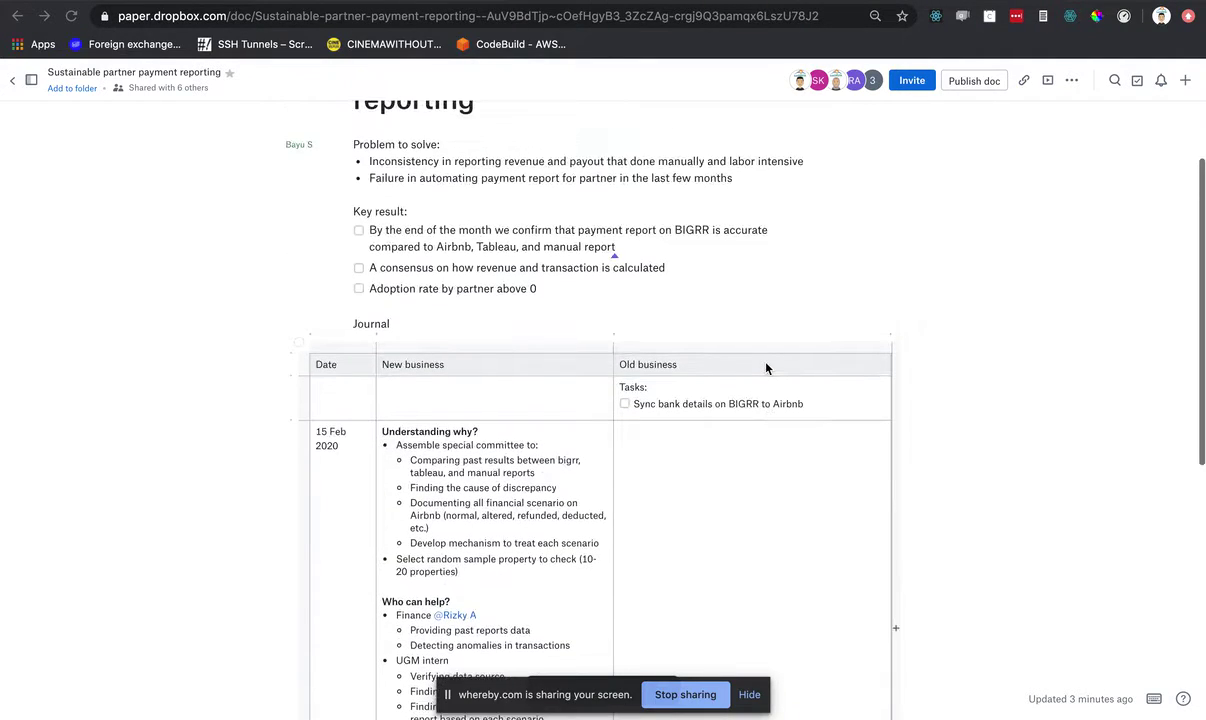
scroll(766, 369, "down", 2)
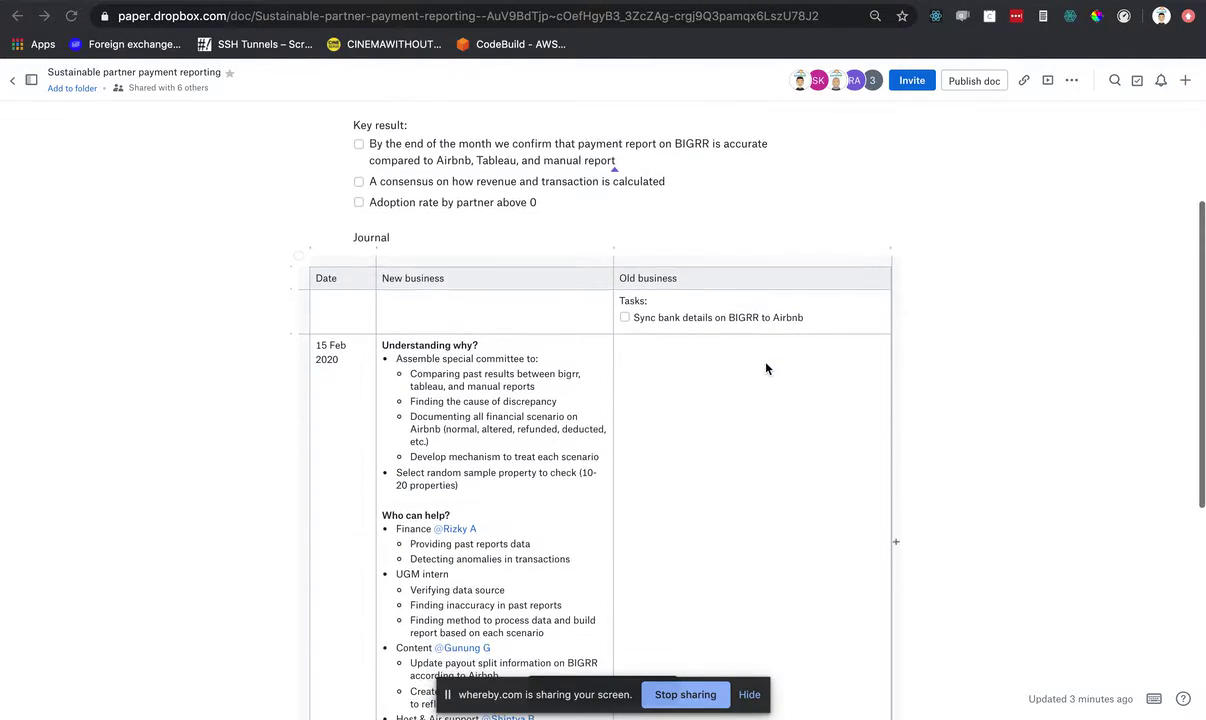
scroll(766, 369, "down", 2)
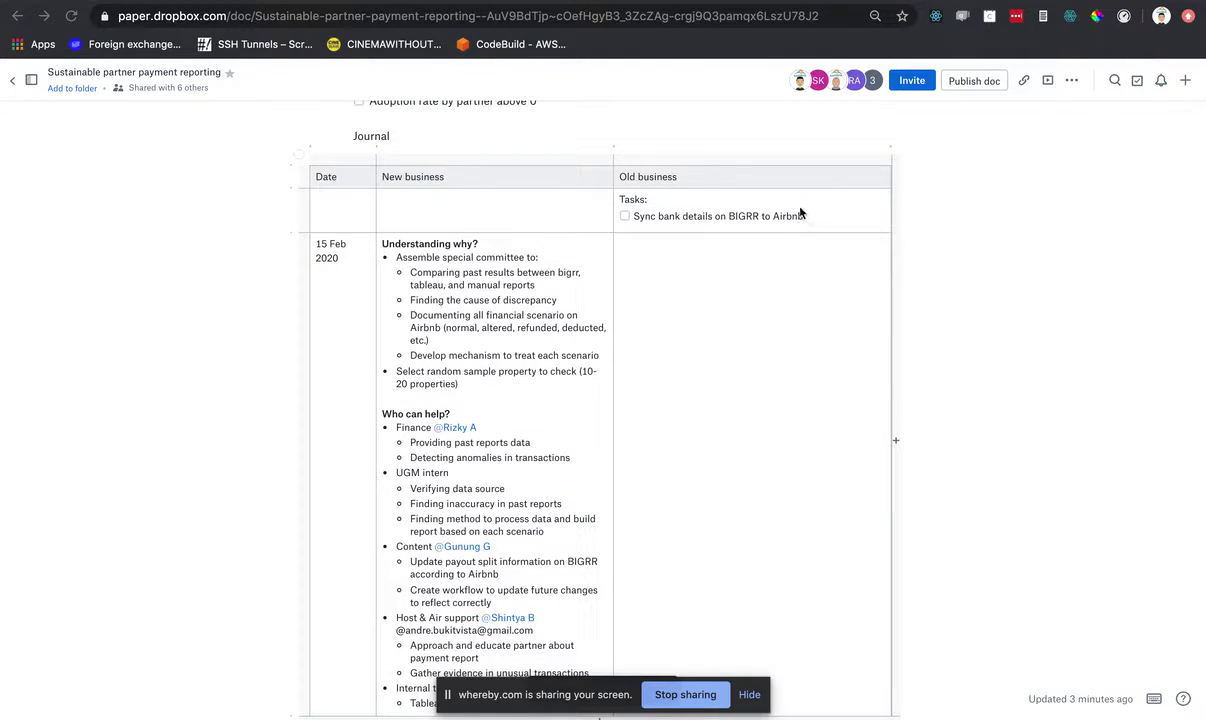
mouse_move(794, 207)
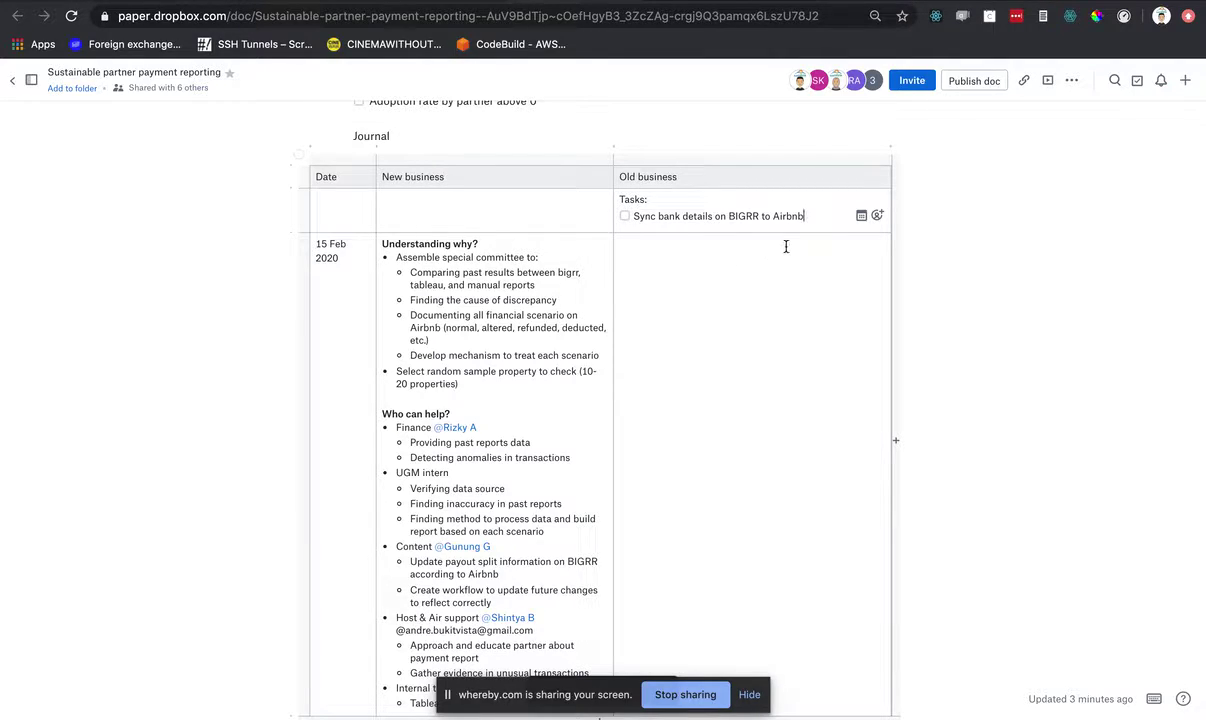
left_click(878, 217)
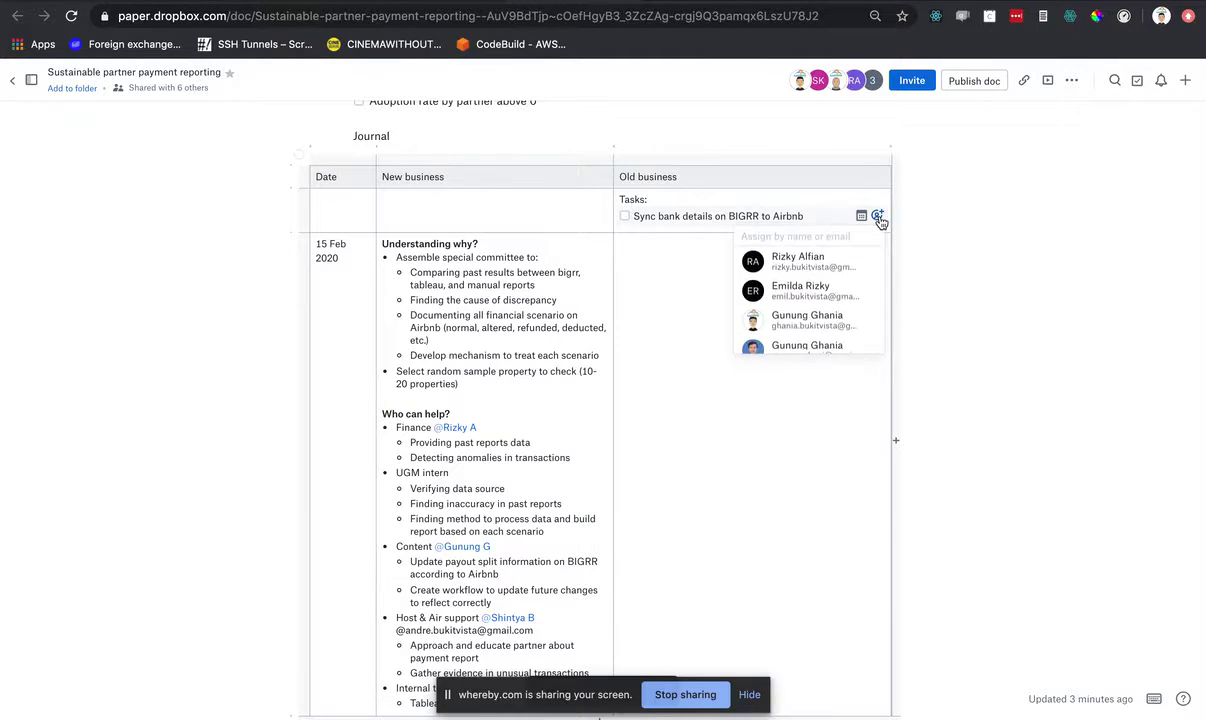
type("ghani")
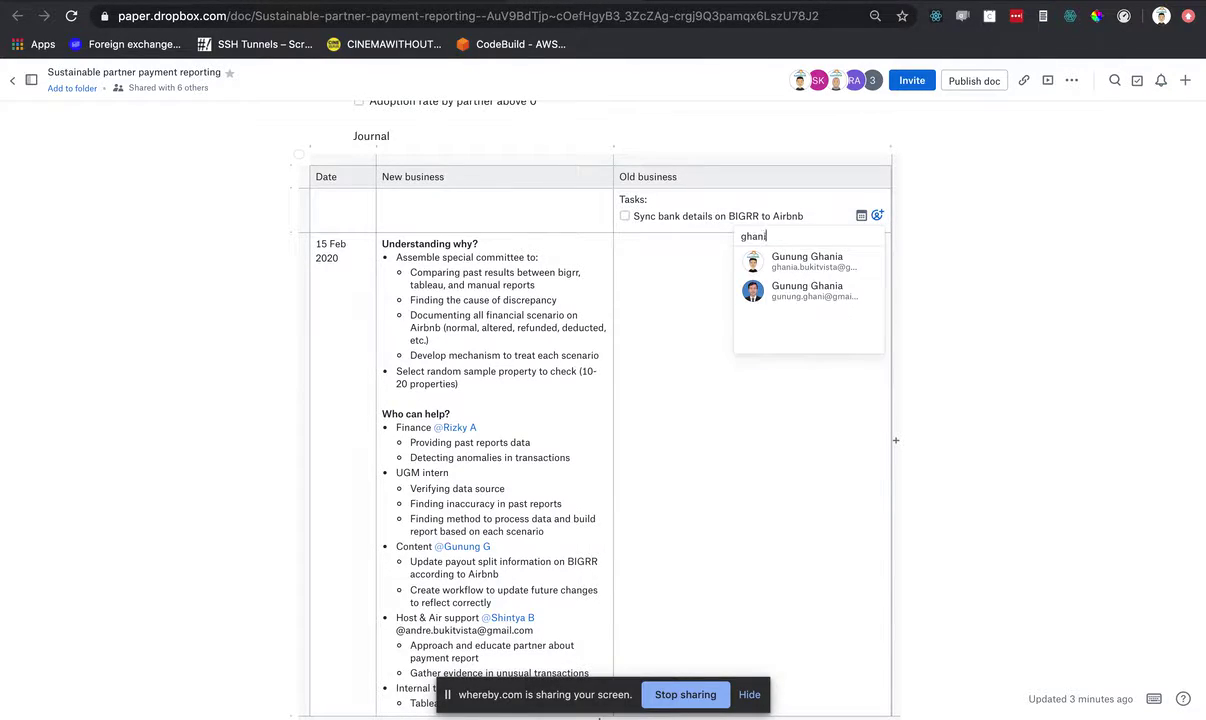
left_click(815, 262)
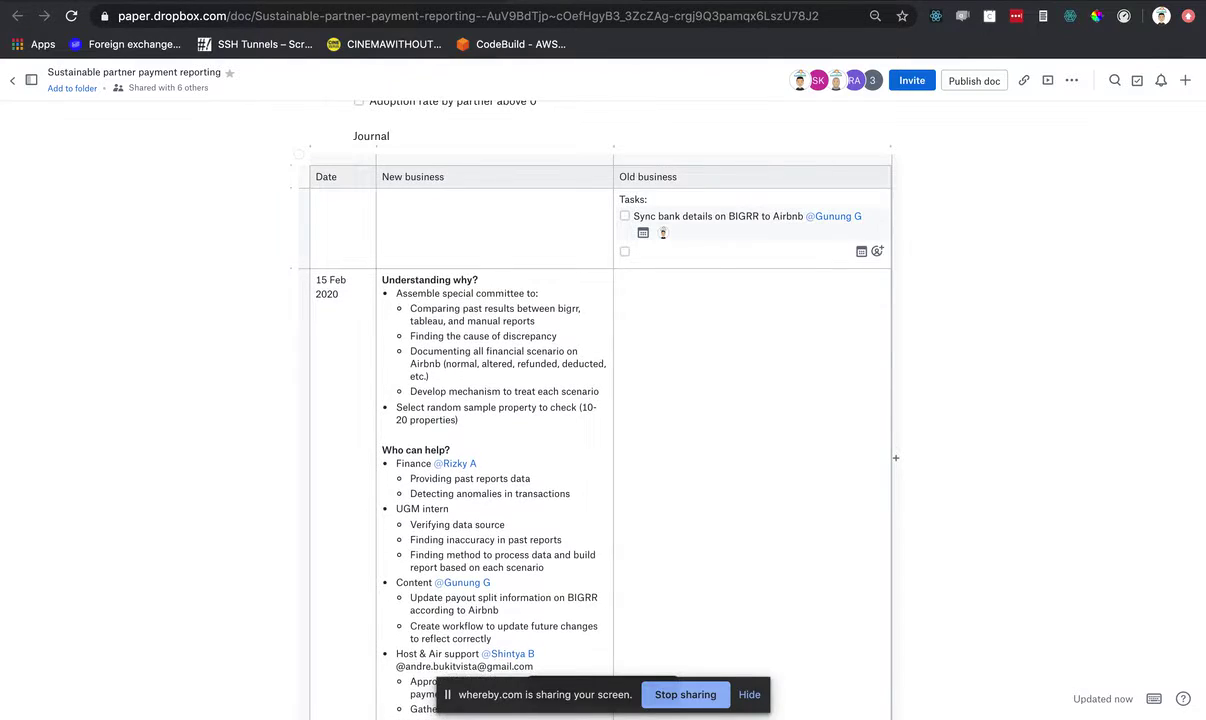
key("super+Tab")
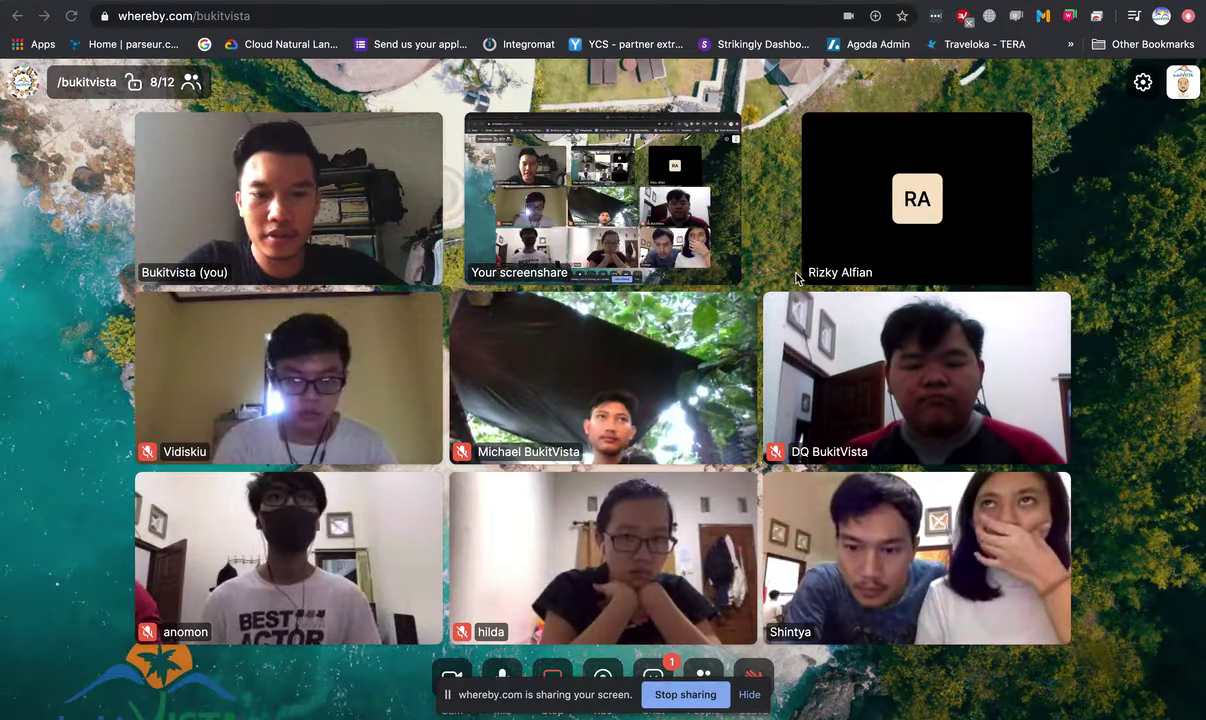
key("super+Tab")
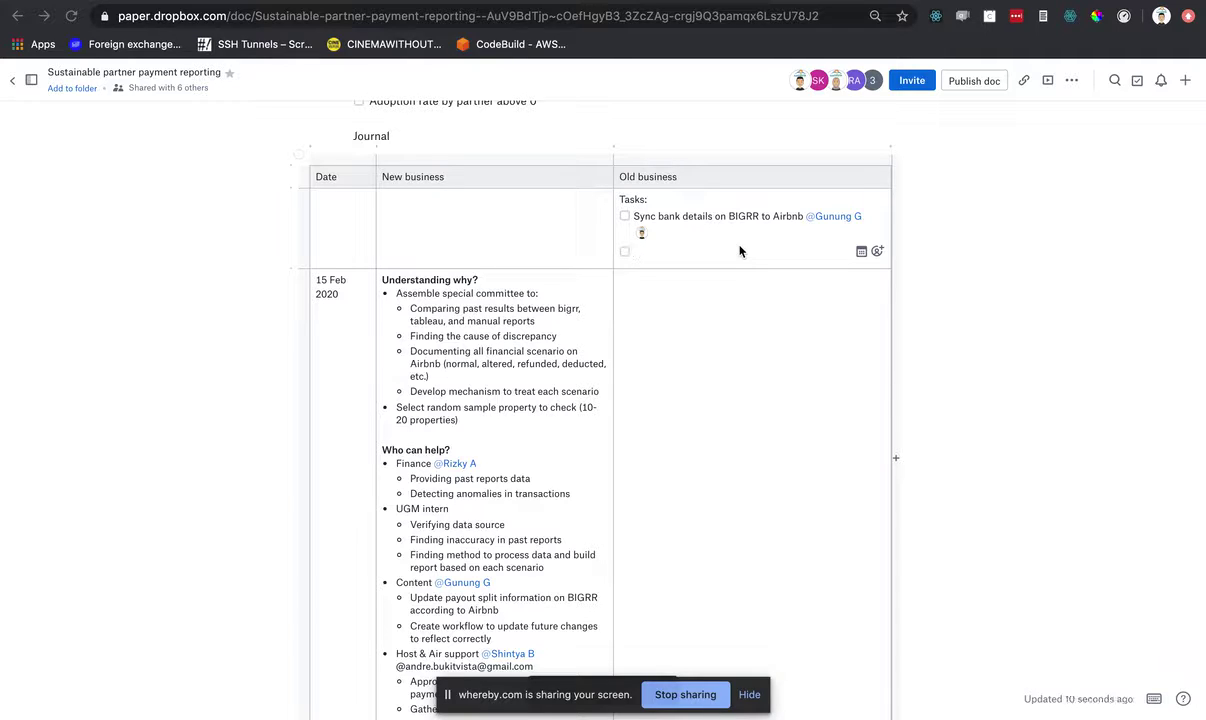
key("super+Tab")
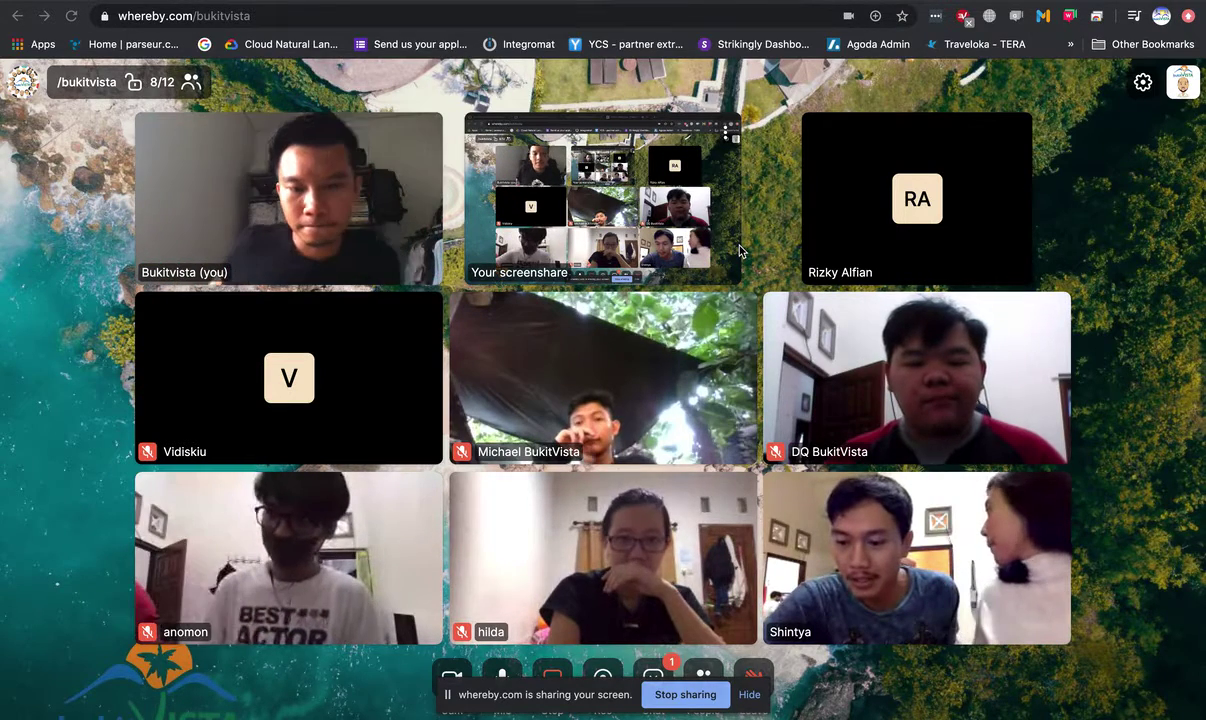
right_click(1072, 242)
left_click(1084, 195)
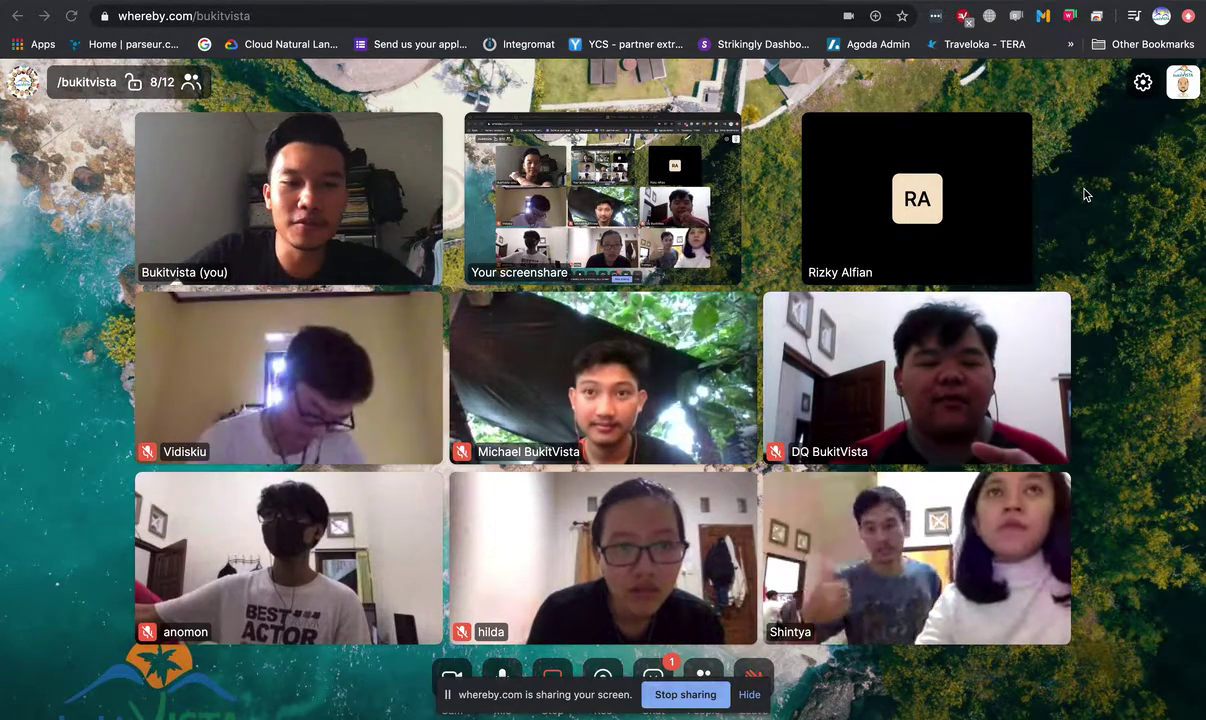
- Add the subtask 'Parse payment split page into usable data with listing ID', then a new top-level task line
key("ctrl+Left")
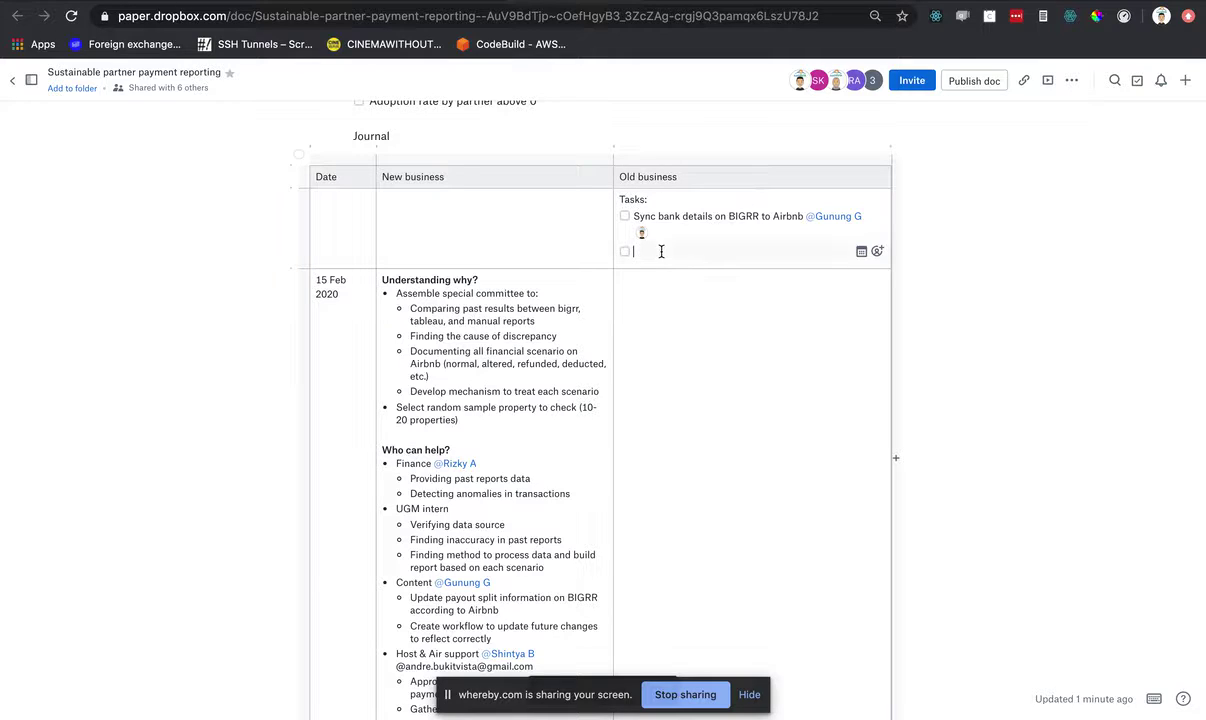
key("Tab")
type("Parse payment split page")
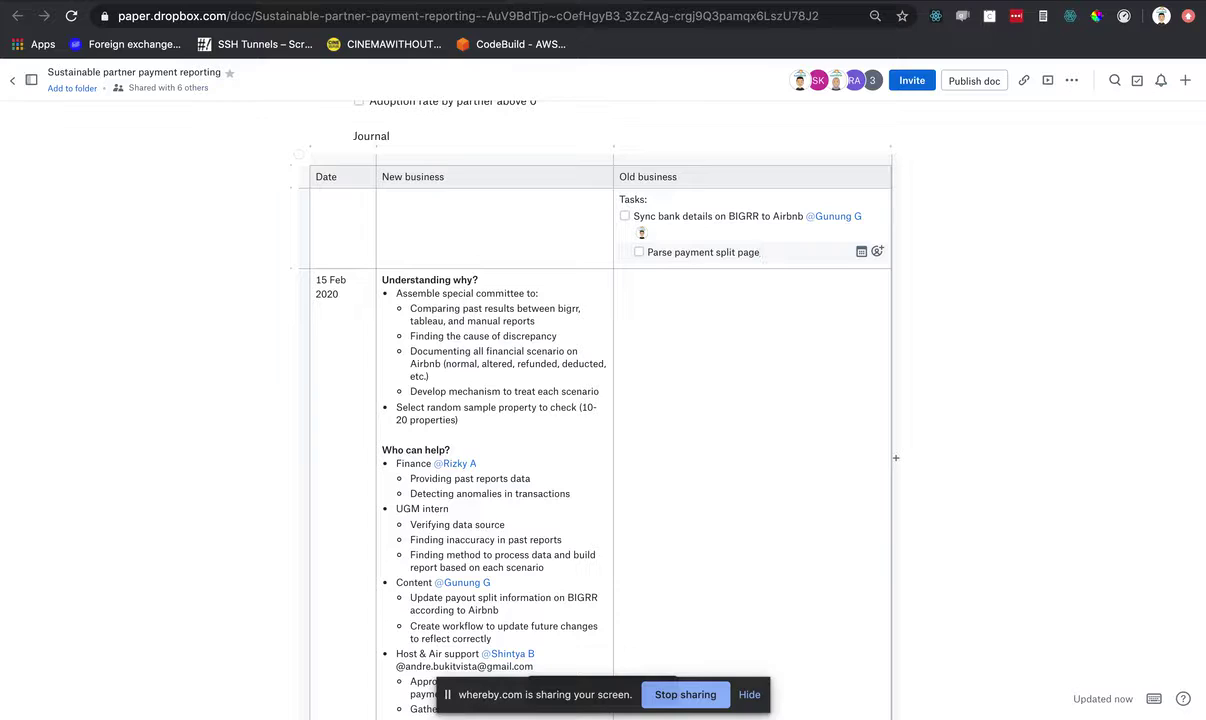
type(" into usable data with listing ID")
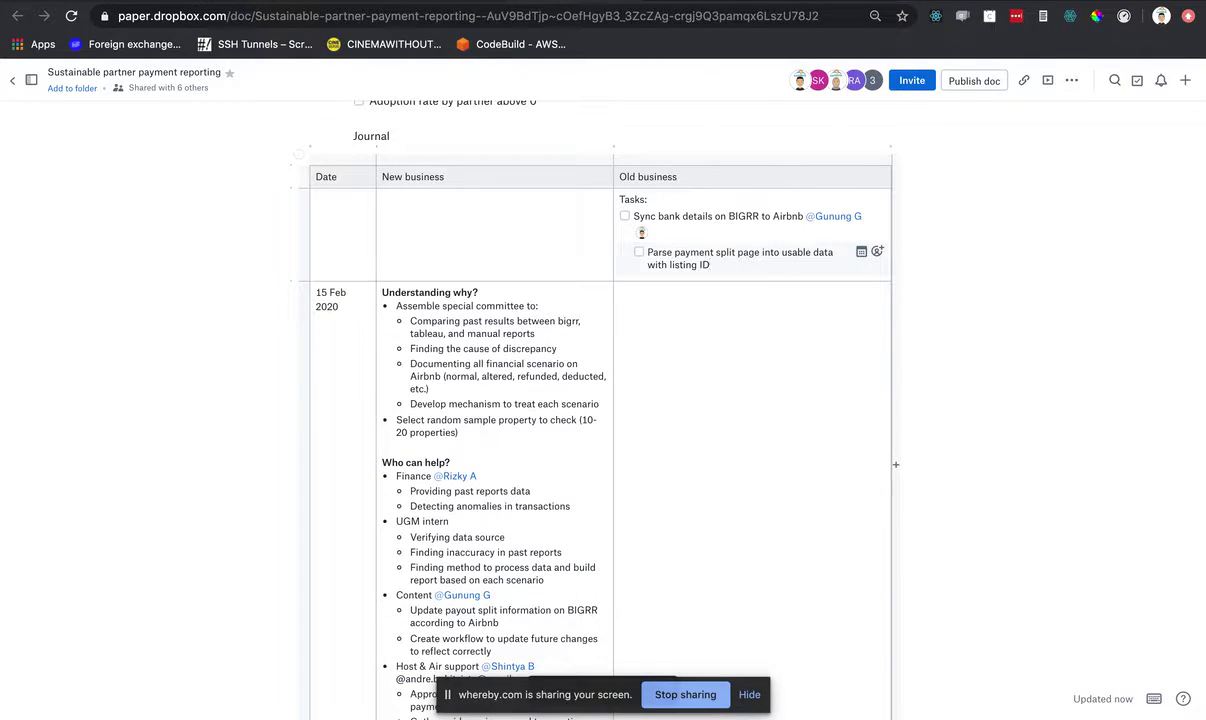
key("Return")
key("shift+Tab")
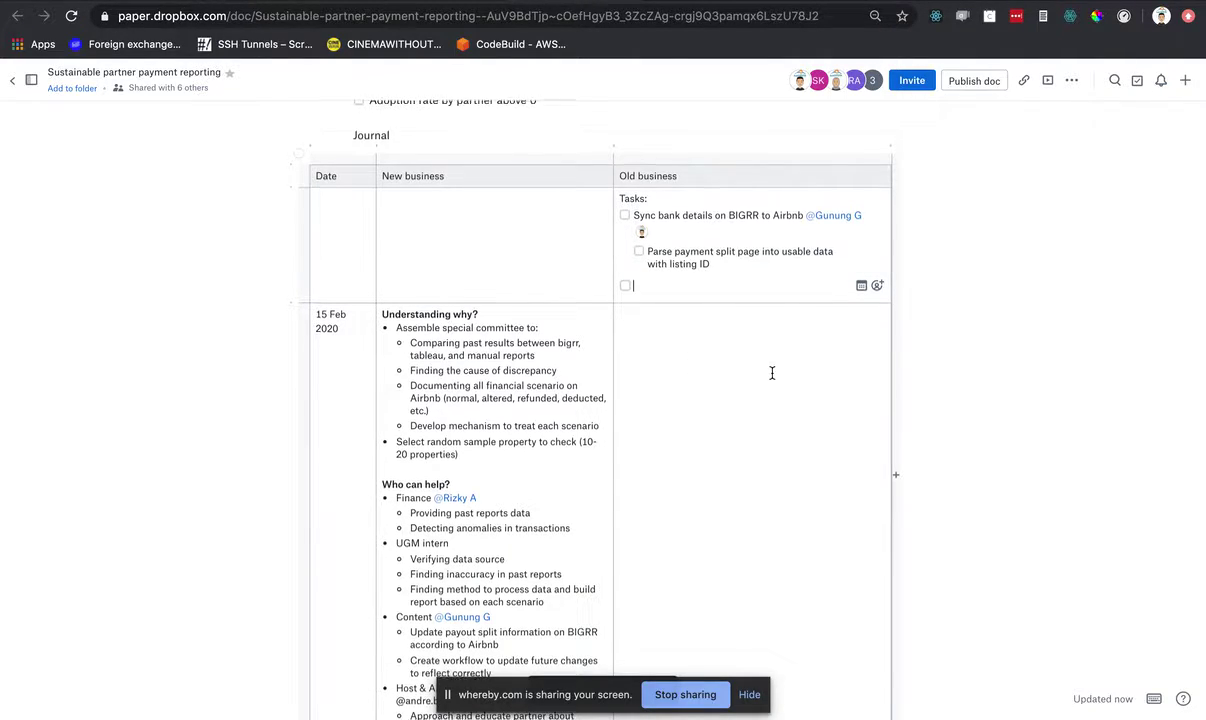
scroll(975, 340, "down", 1)
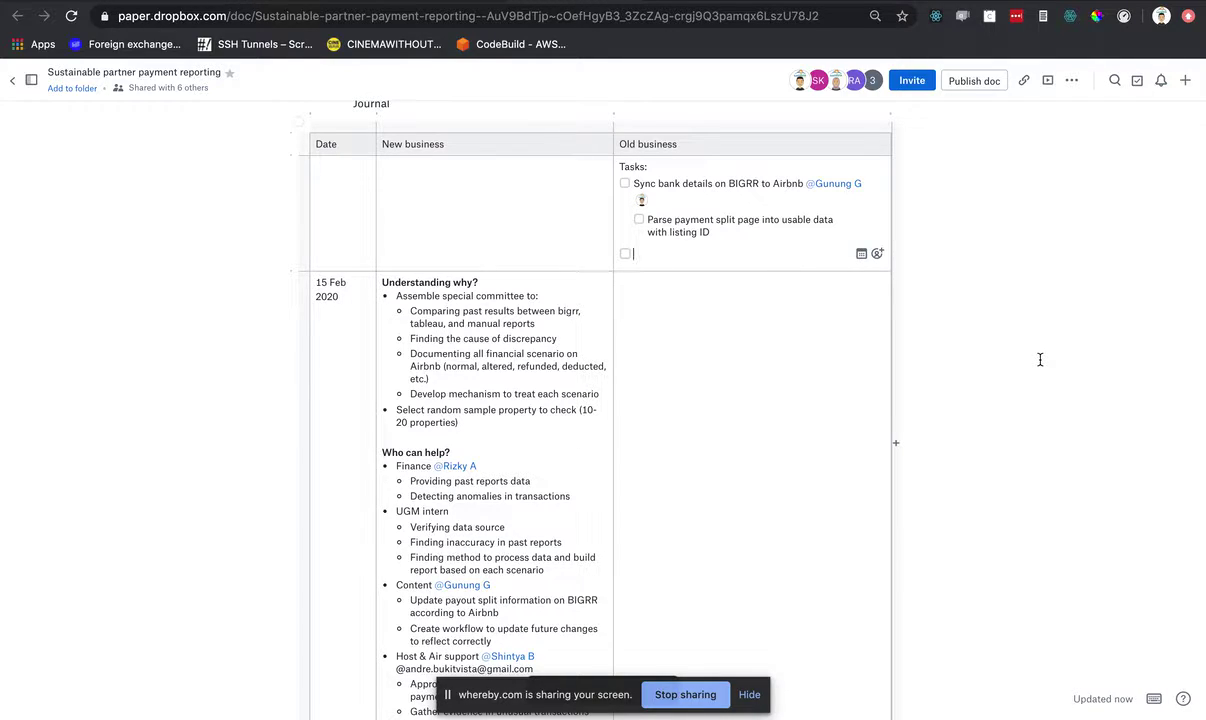
- Add the task 'Provide data' with an indented subtask drafted as 'Monthly report for past months'
type("Provide data")
key("Return")
key("Tab")
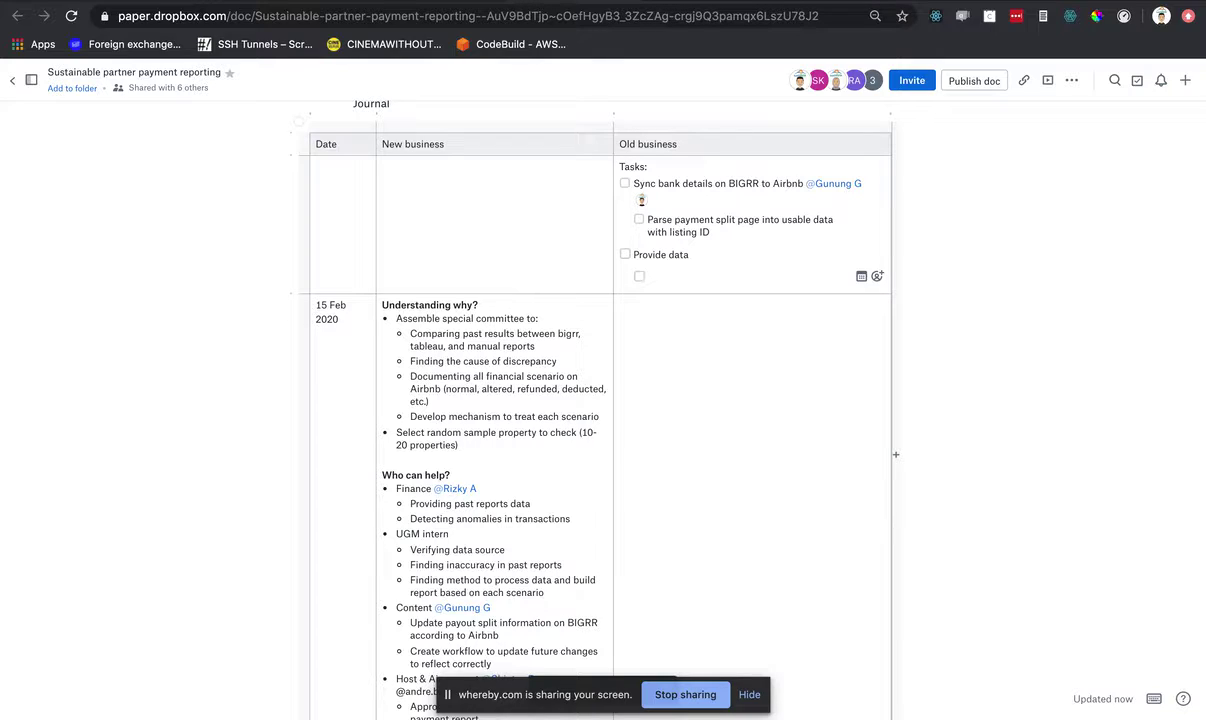
type("Monthly report")
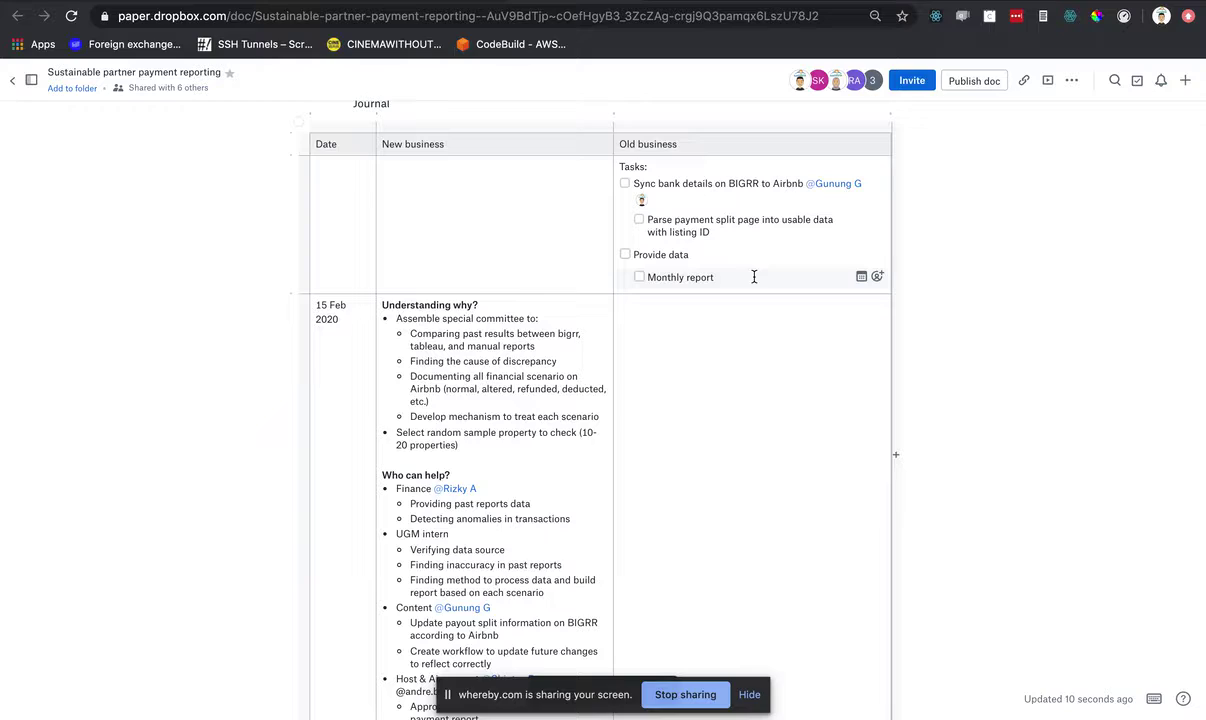
type("for pas")
type("t months")
- Reword the subtask to 'Manual monthly report for last 12 months' and add an empty task below
left_click(752, 277)
type("12")
left_click(737, 277)
key("BackSpace")
type("l")
left_click(657, 277)
type("anual m")
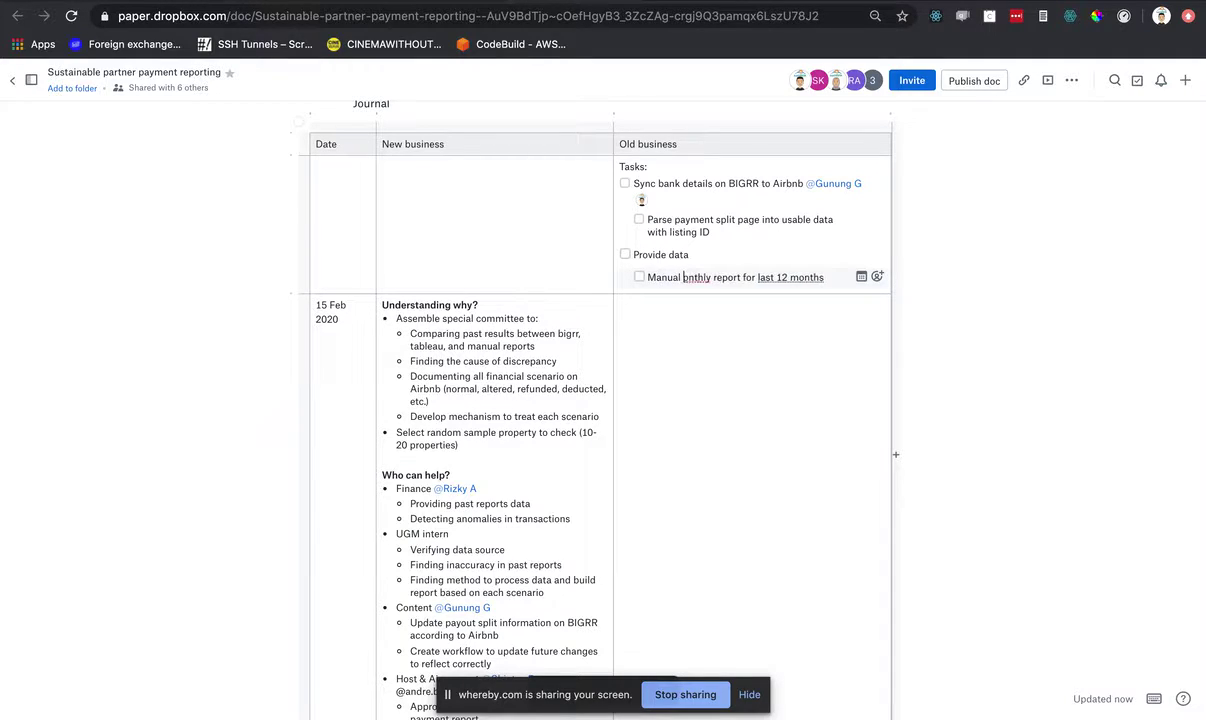
left_click(843, 277)
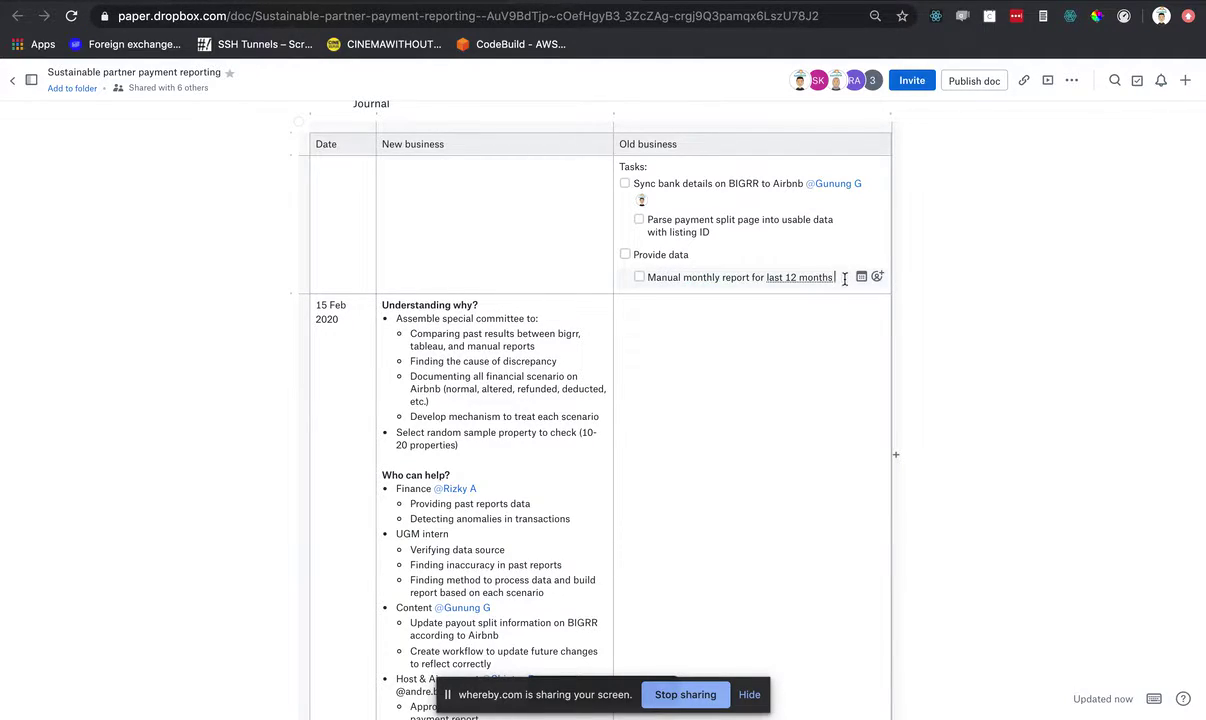
key("Return")
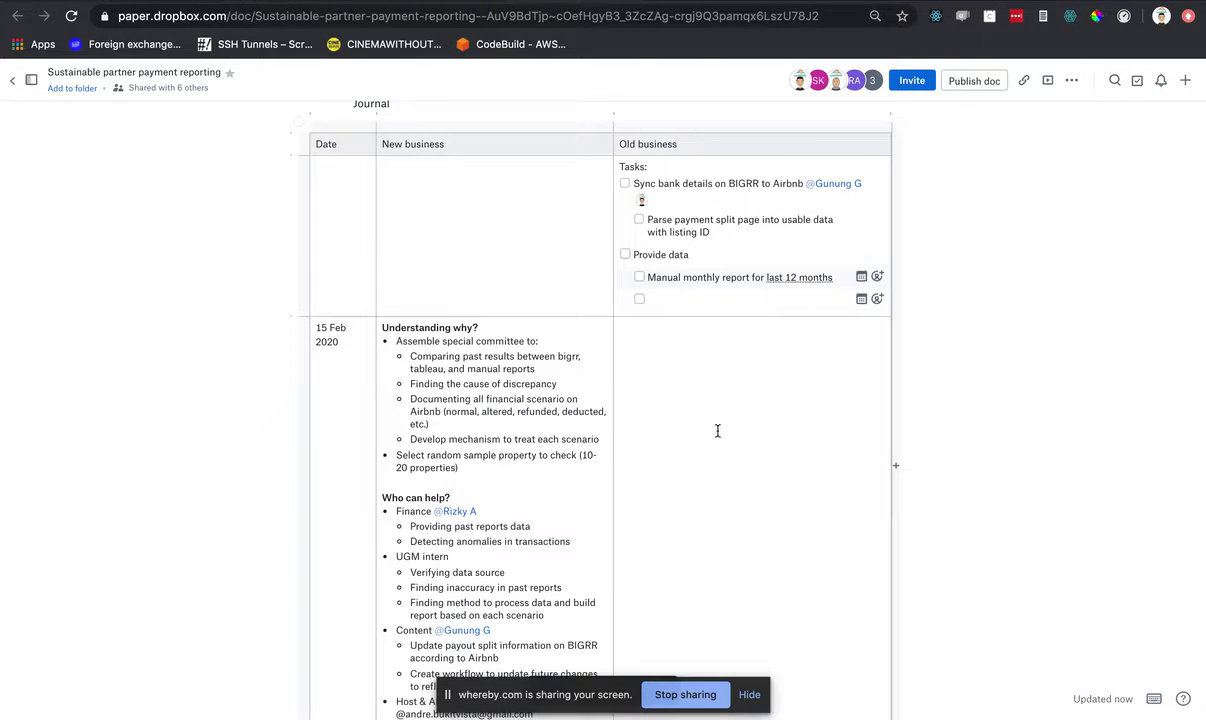
scroll(714, 432, "down", 2)
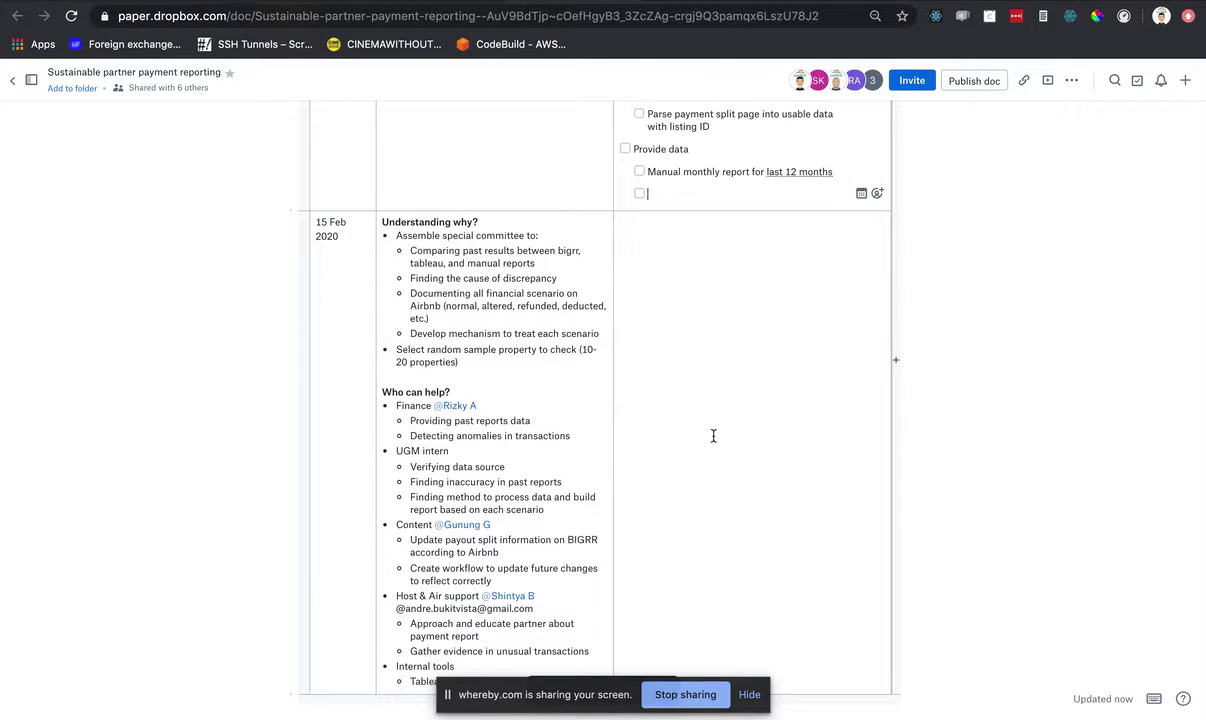
scroll(713, 435, "down", 3)
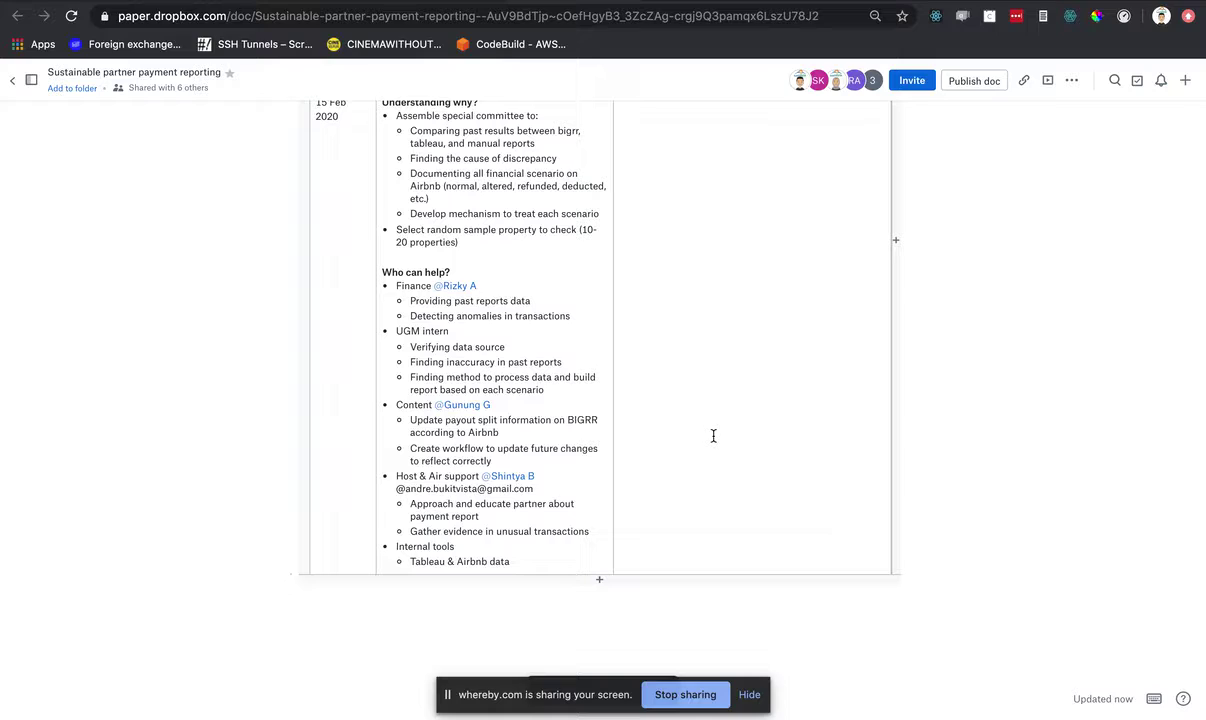
- Outdent the empty line and enter the top-level task 'List of transaction scenario'
scroll(714, 436, "up", 5)
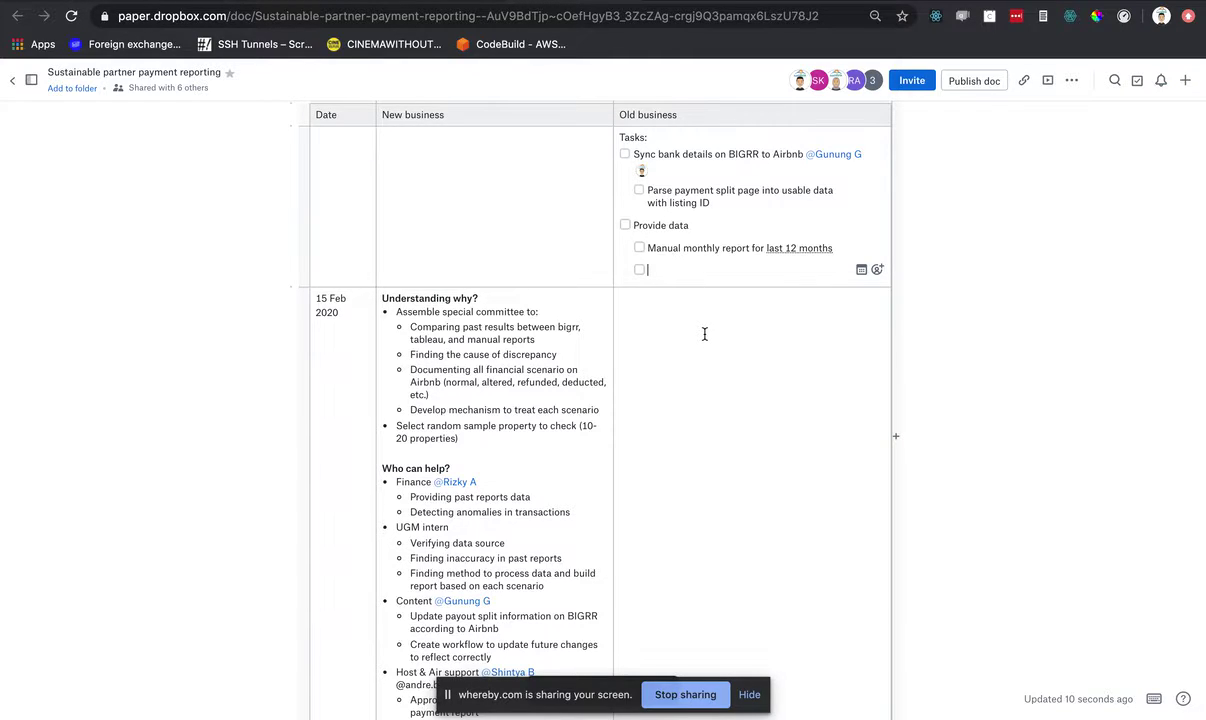
key("shift+Tab")
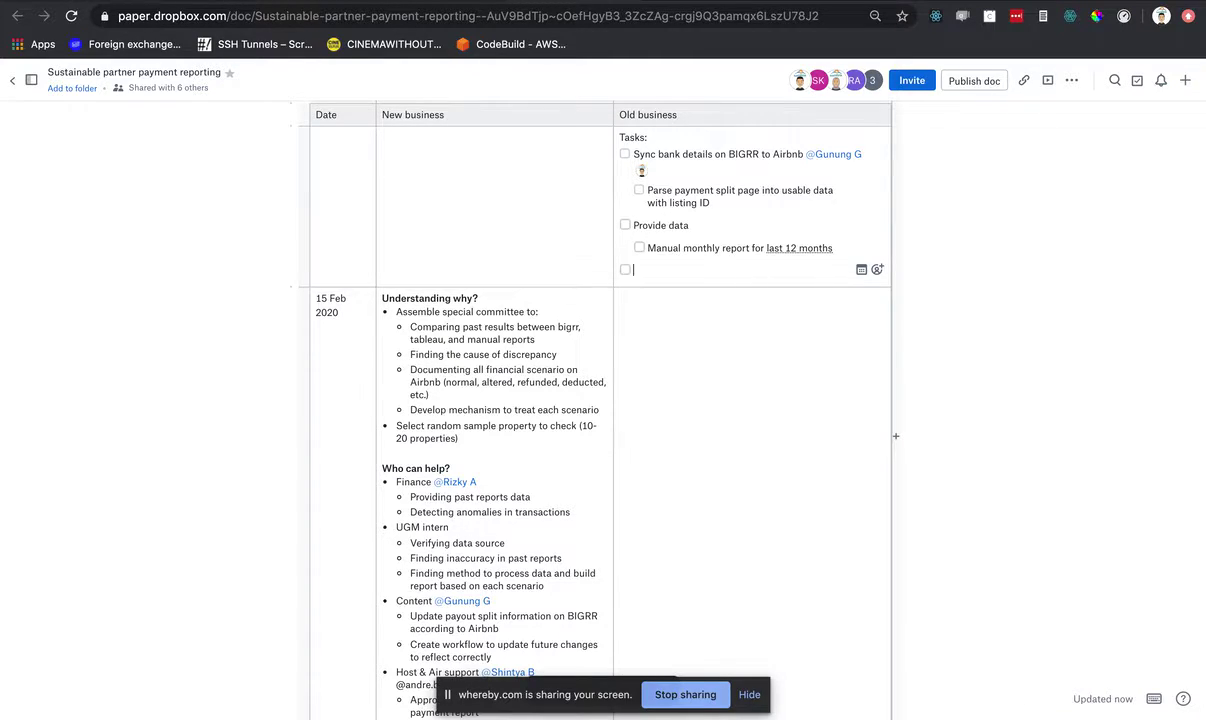
type("List of transca")
key("BackSpace")
key("BackSpace")
type("ansaction scenario")
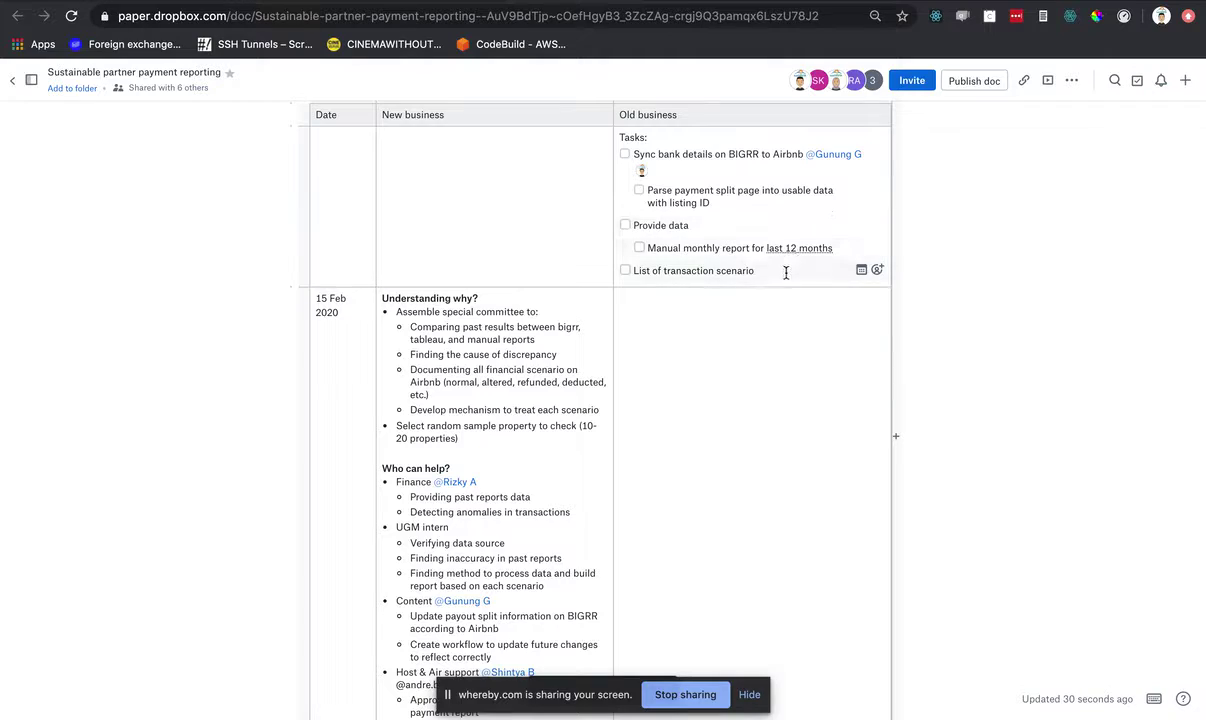
- Assign both 'Provide data' and 'List of transaction scenario' to the same teammate
left_click(778, 225)
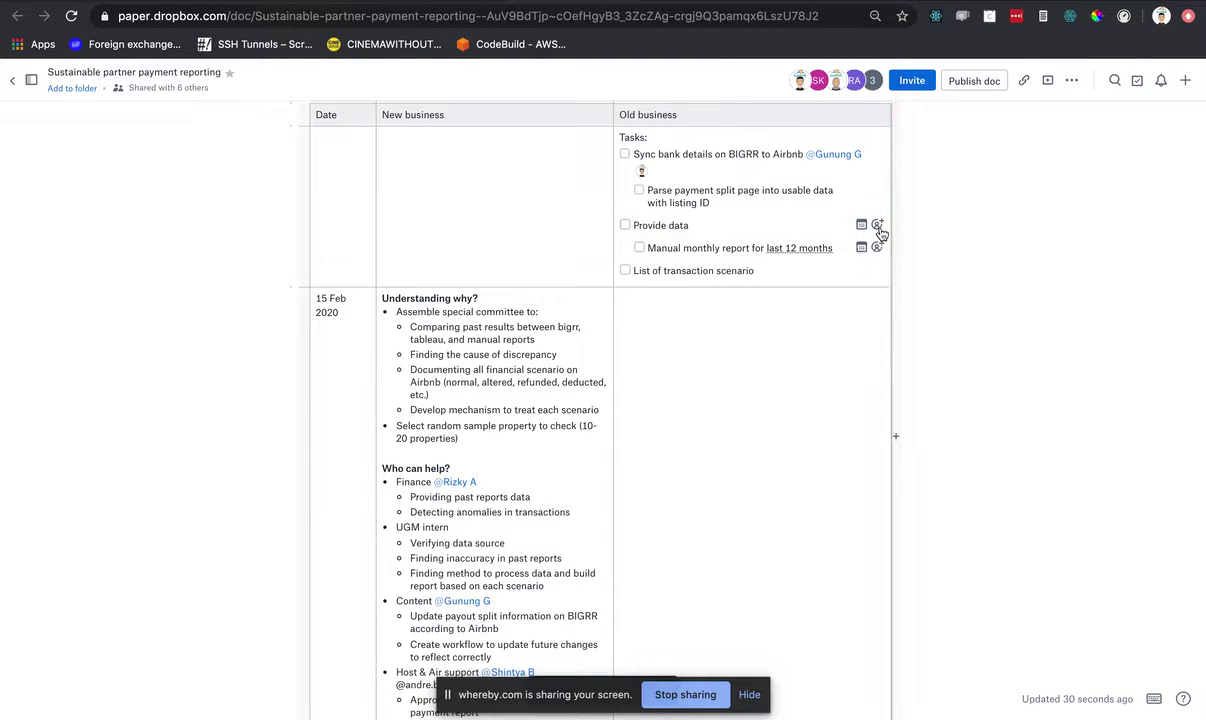
left_click(877, 226)
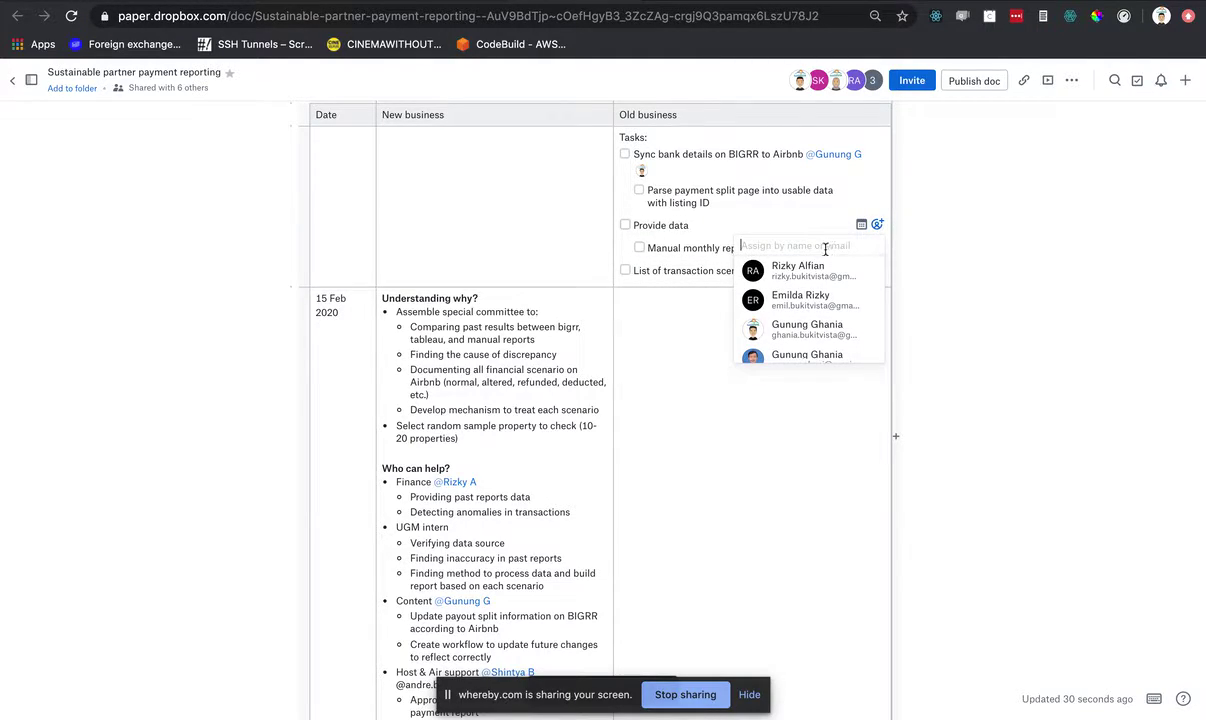
left_click(807, 272)
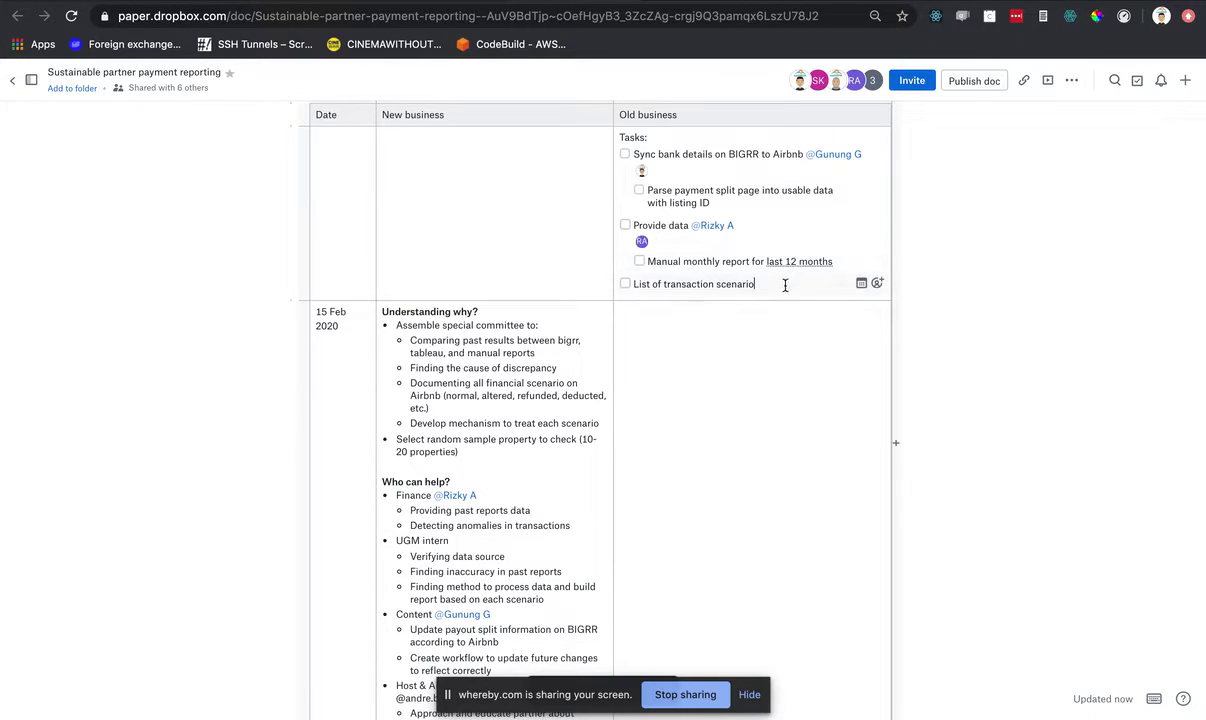
left_click(878, 285)
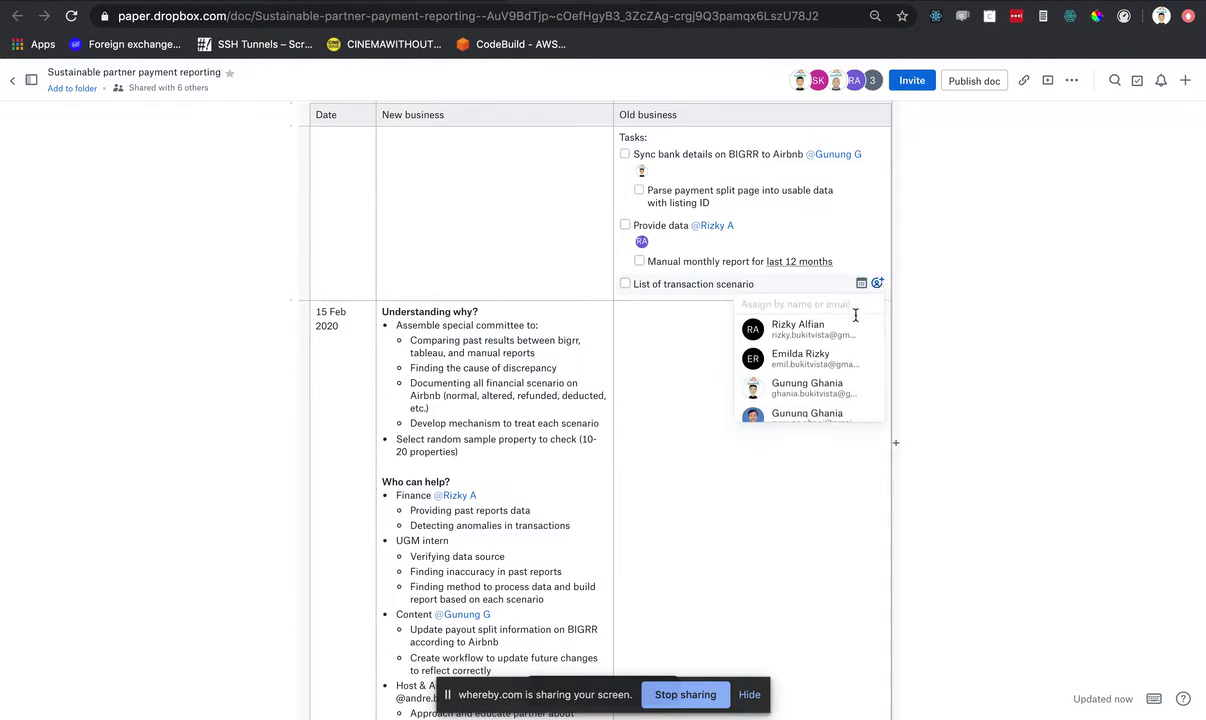
left_click(795, 318)
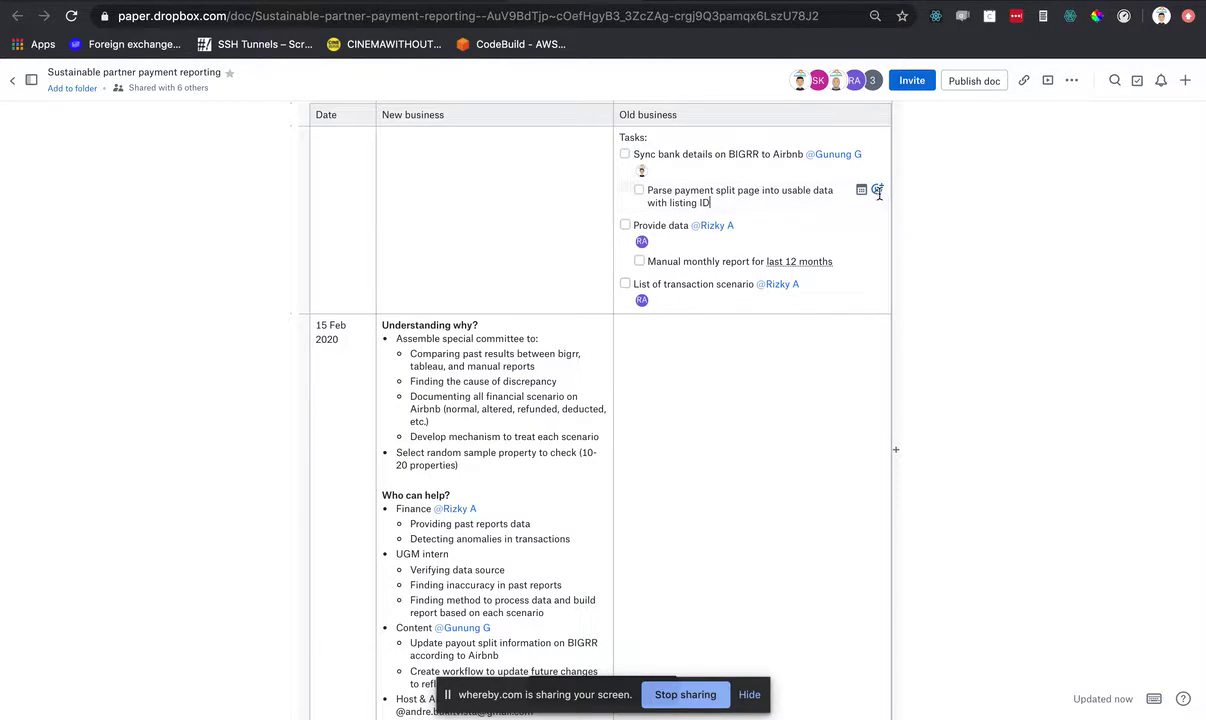
left_click(877, 191)
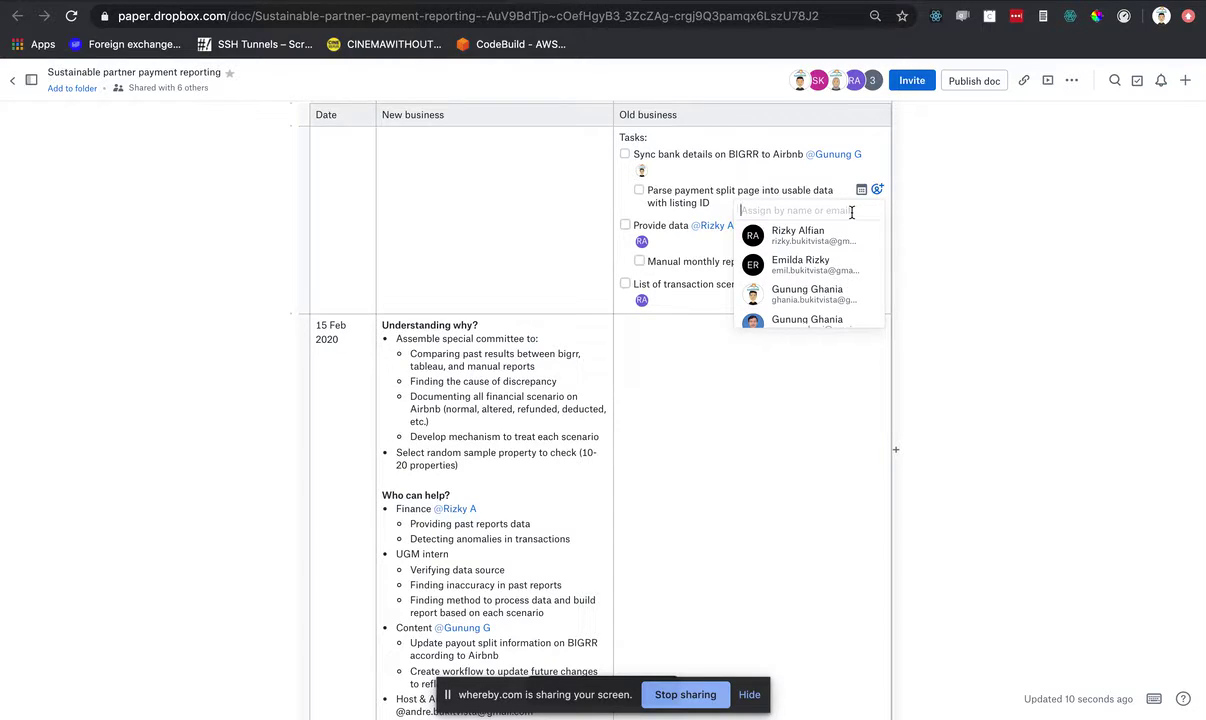
- After a quick look at the Whereby call, assign the Parse payment subtask to the other teammate
key("super+Tab")
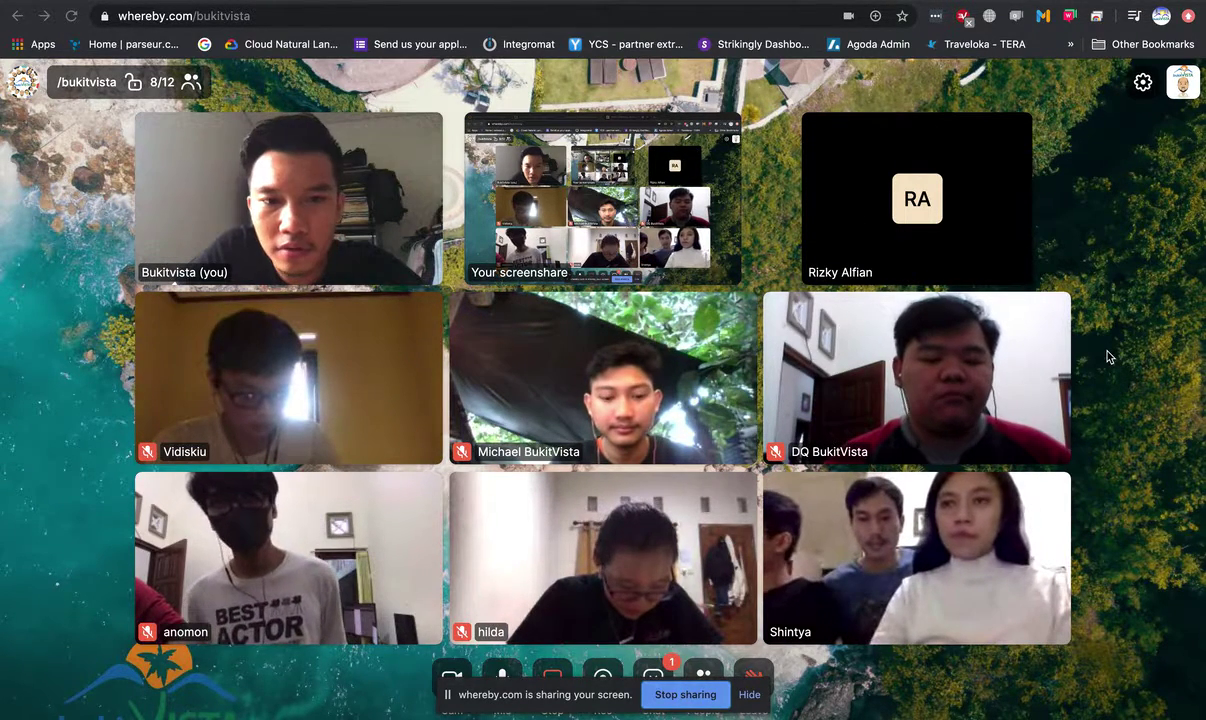
key("super+Tab")
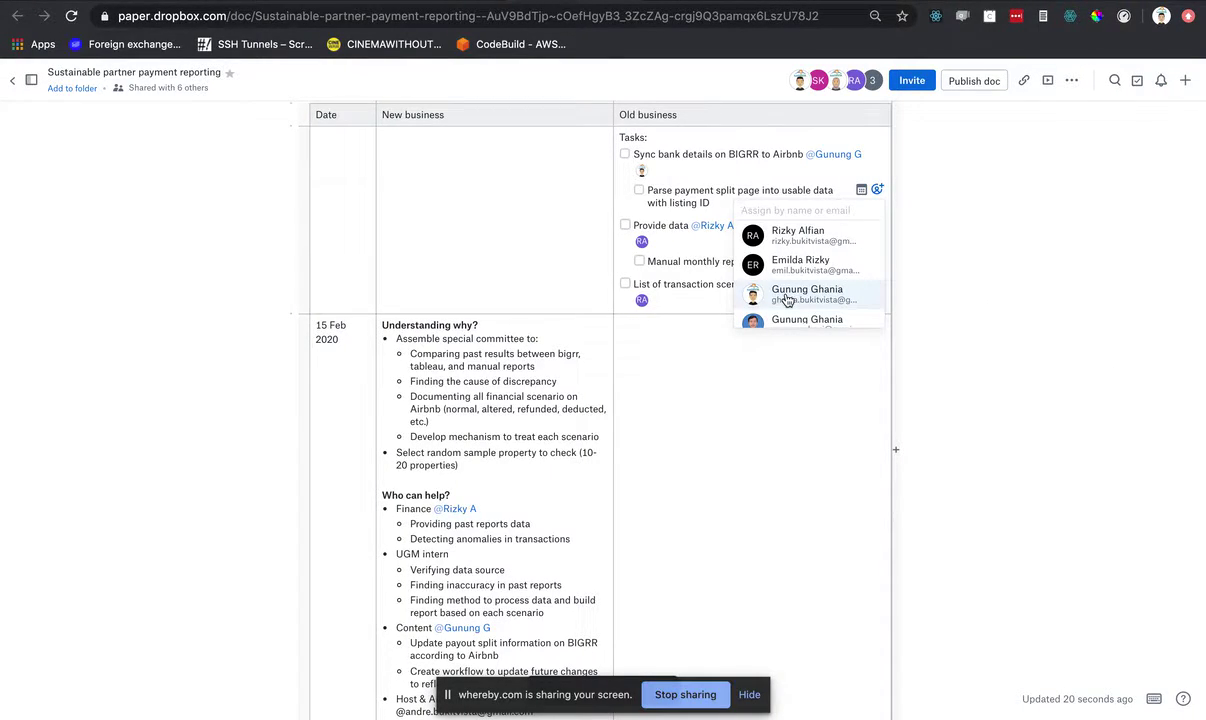
key("Return")
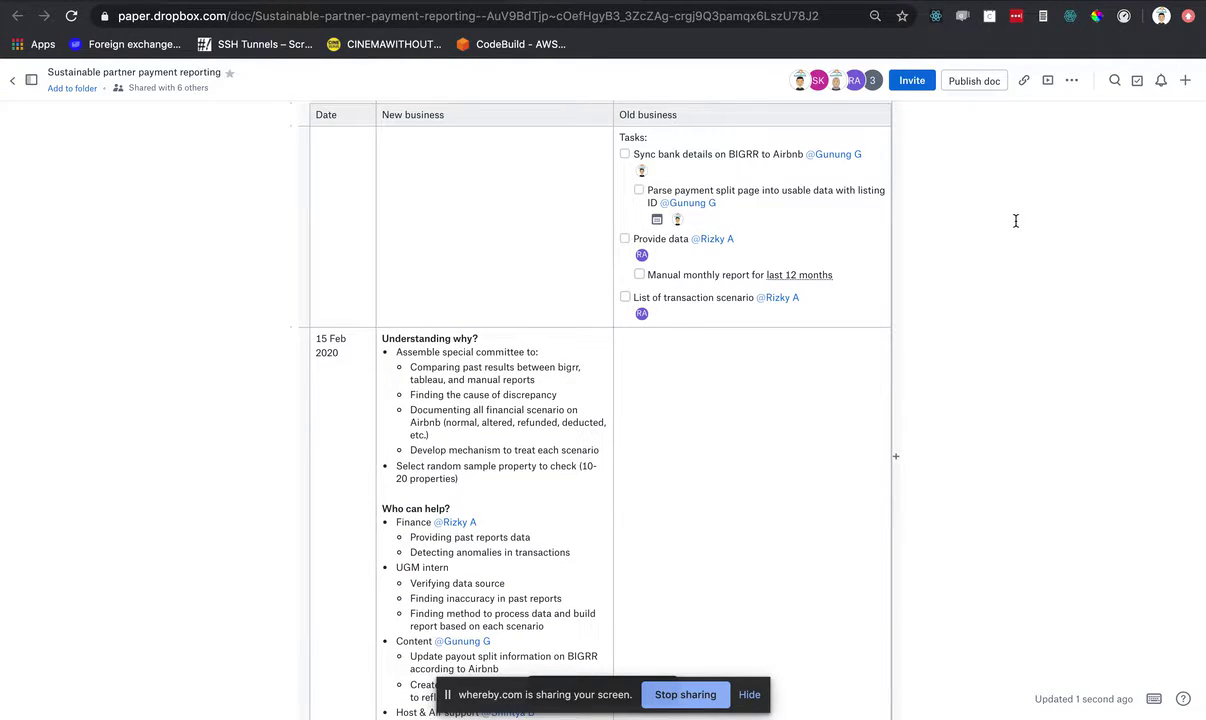
left_click(779, 203)
- Give the Parse payment split page task a Feb 17 (Next Monday) due date
left_click(656, 220)
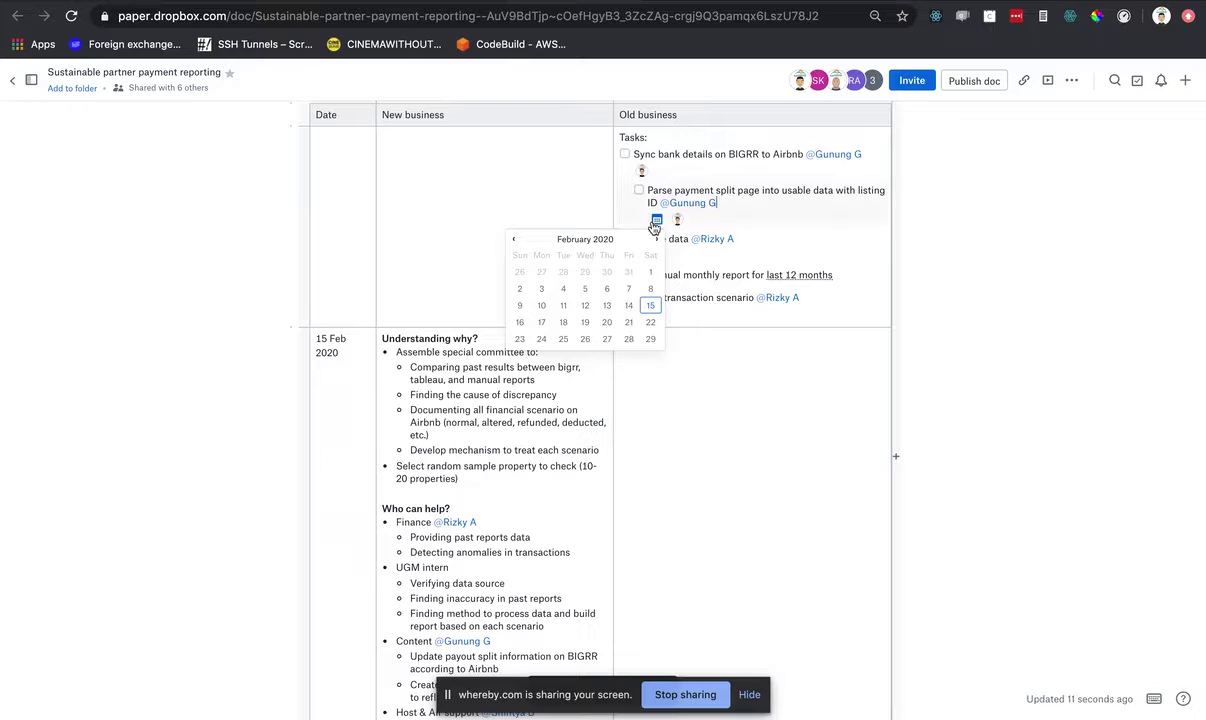
left_click(541, 322)
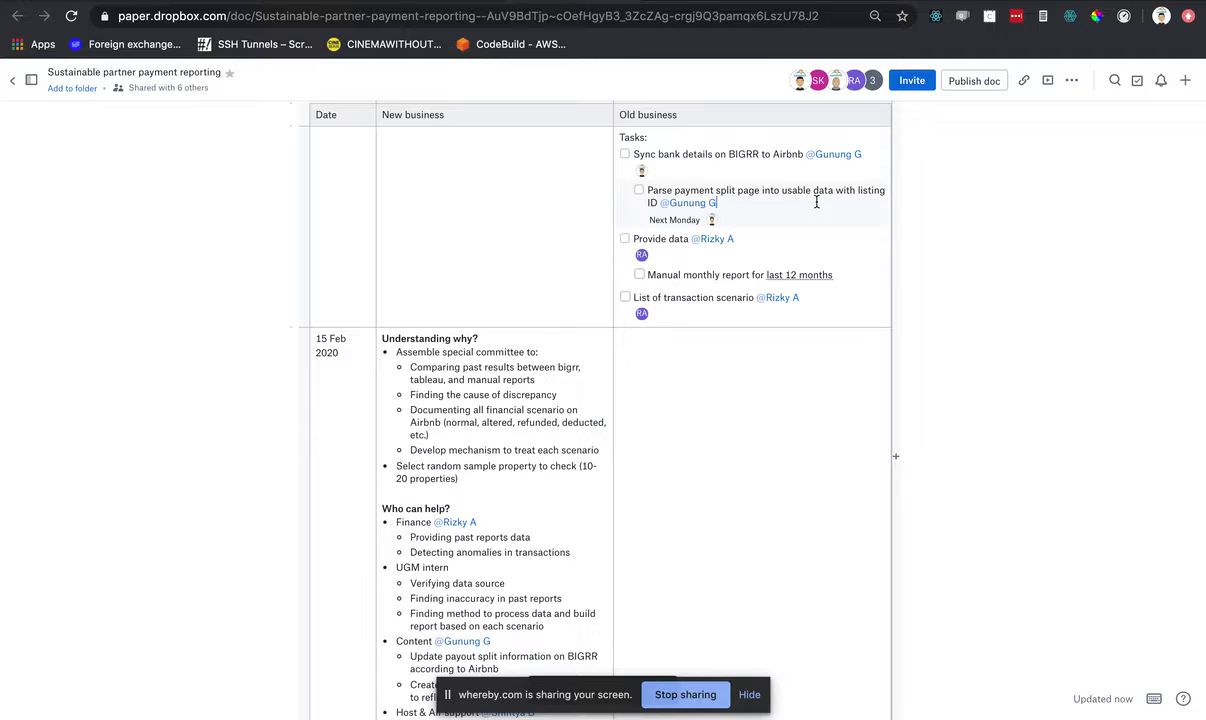
left_click(789, 237)
left_click(846, 275)
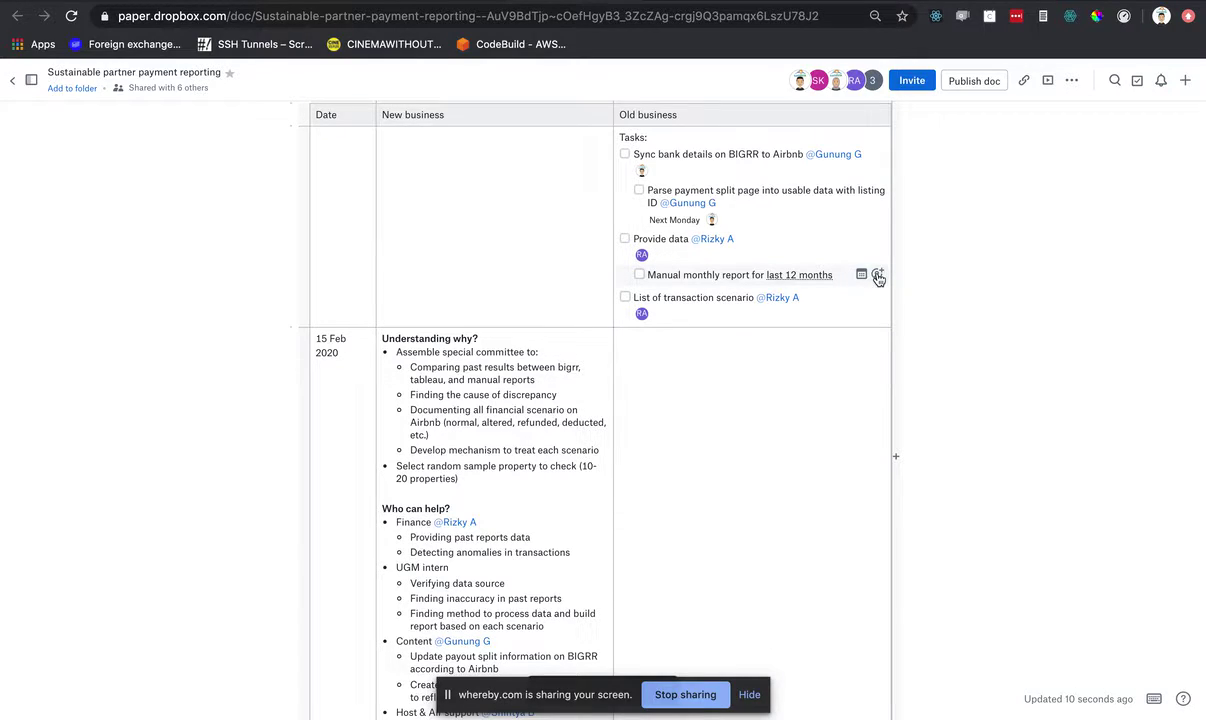
- Assign Manual monthly report to the chosen team member and make List of transaction scenario due Feb 17
left_click(878, 276)
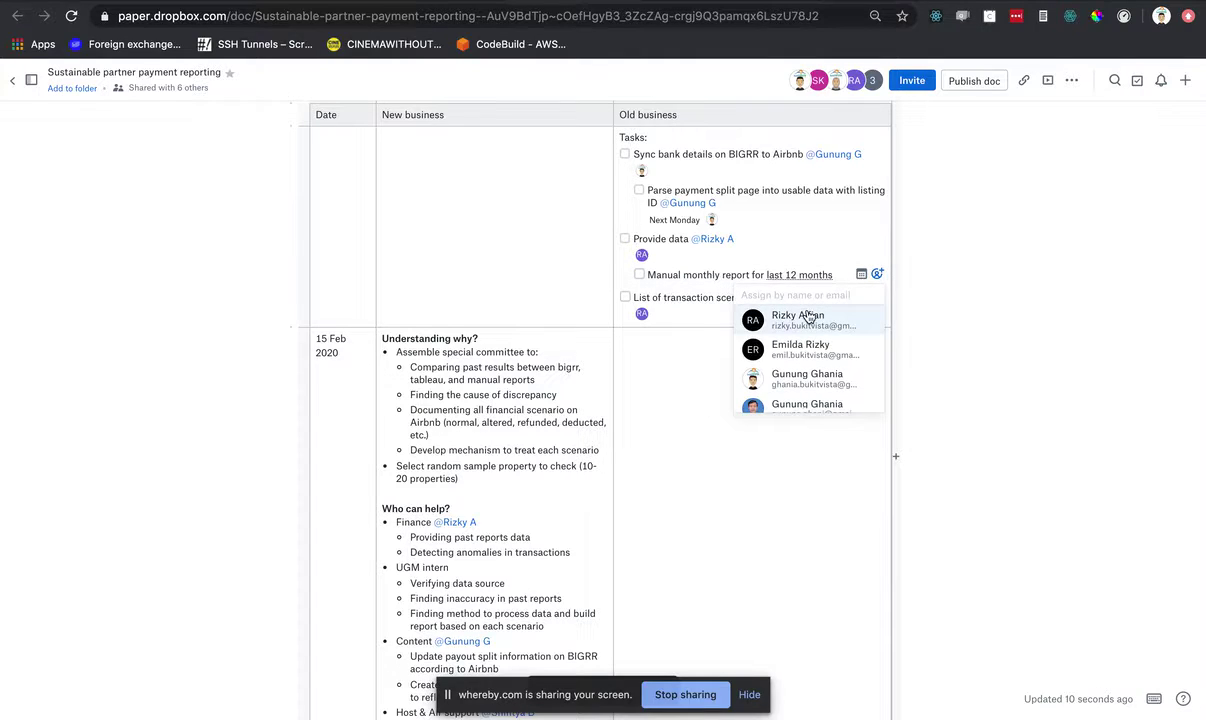
left_click(858, 315)
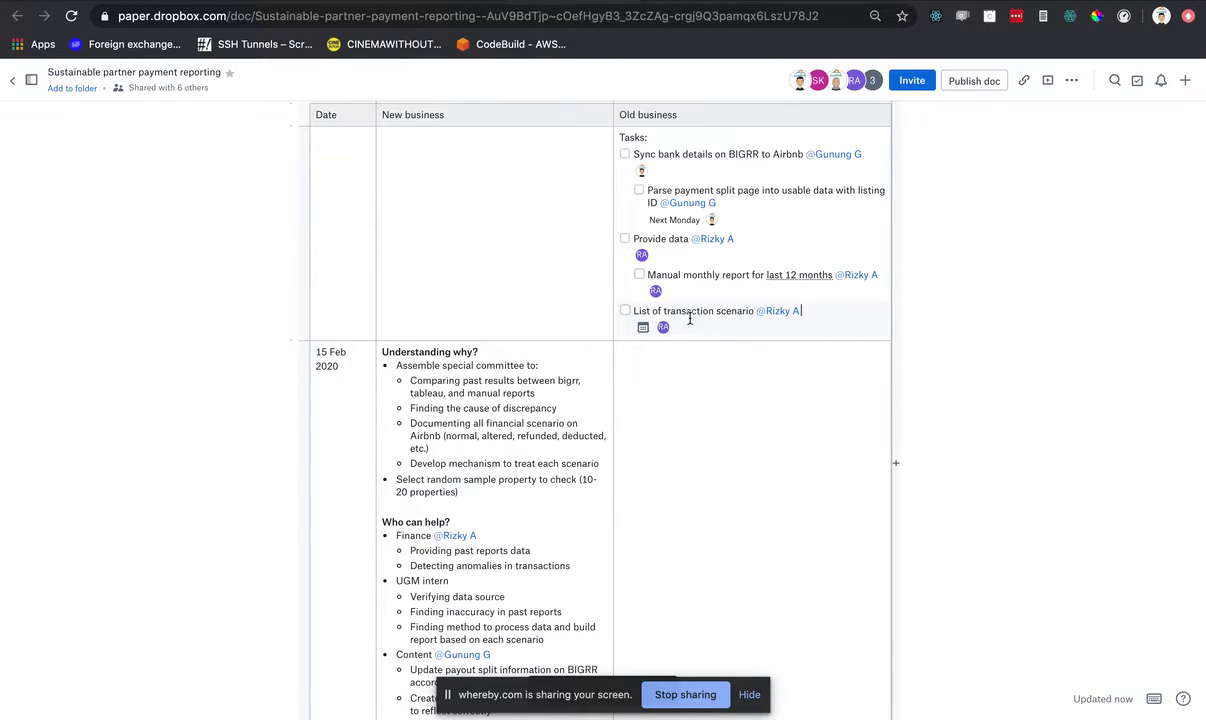
left_click(643, 328)
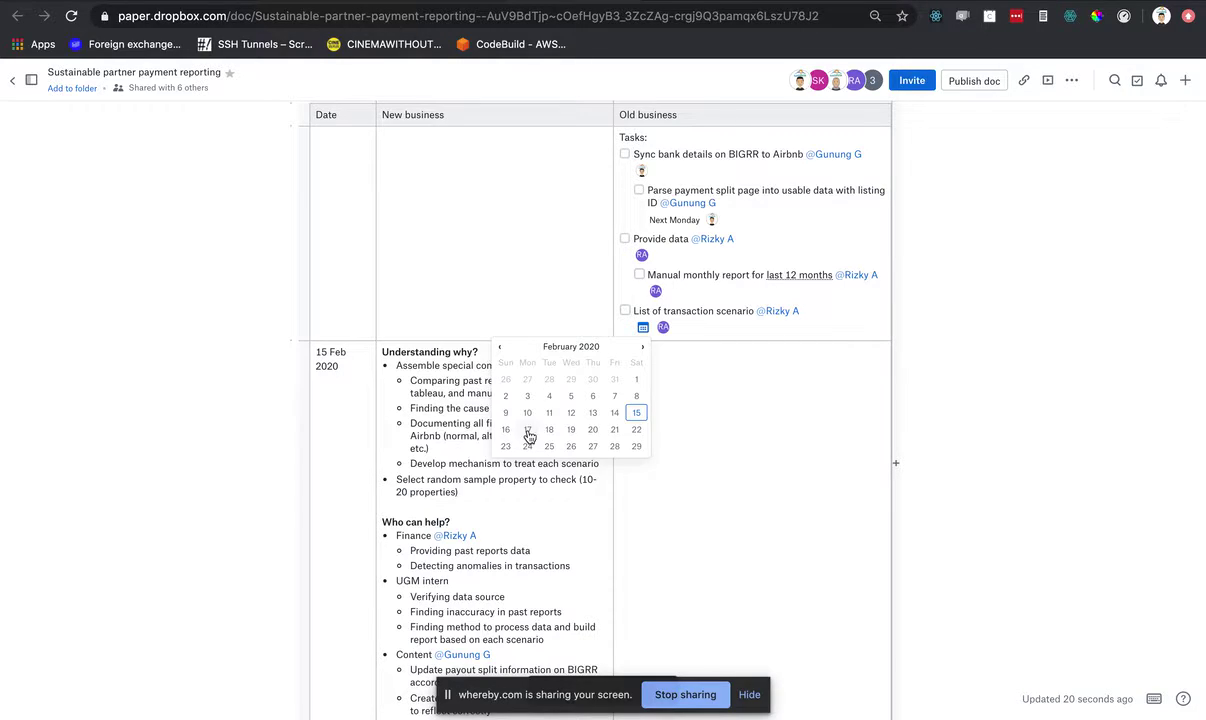
left_click(529, 430)
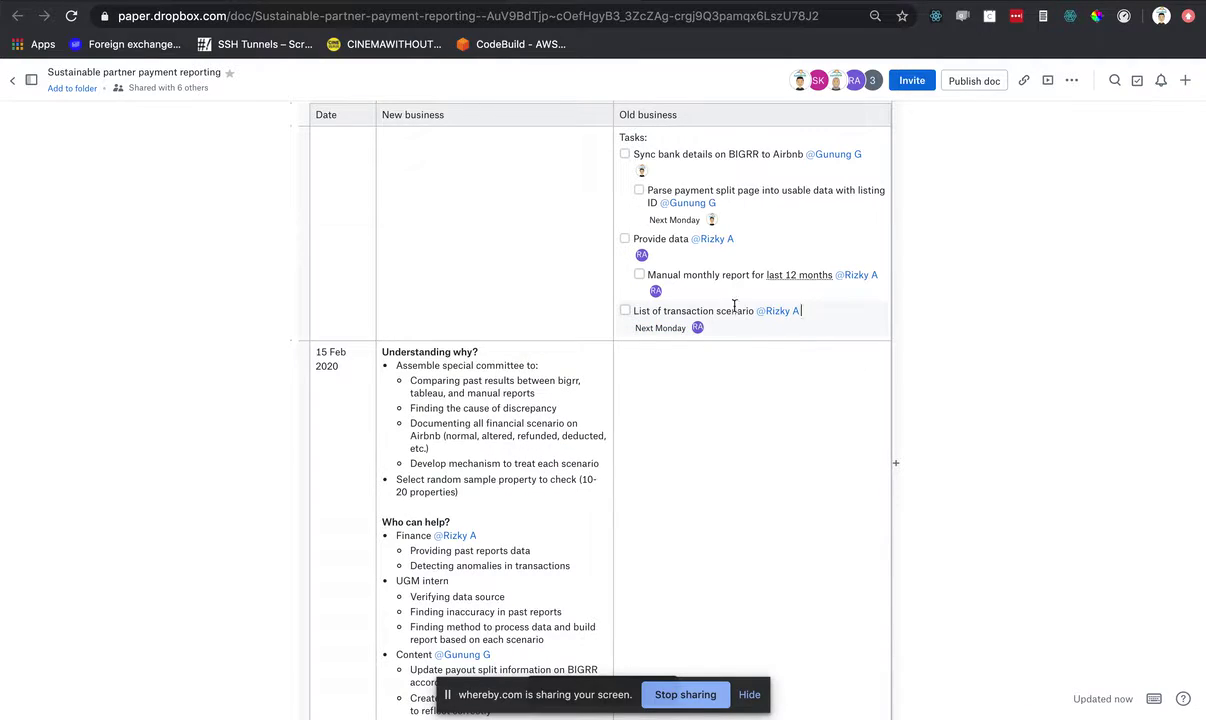
- Add an empty task line below List of transaction scenario, then return to the full-screen Whereby call
left_click(818, 313)
key("Return")
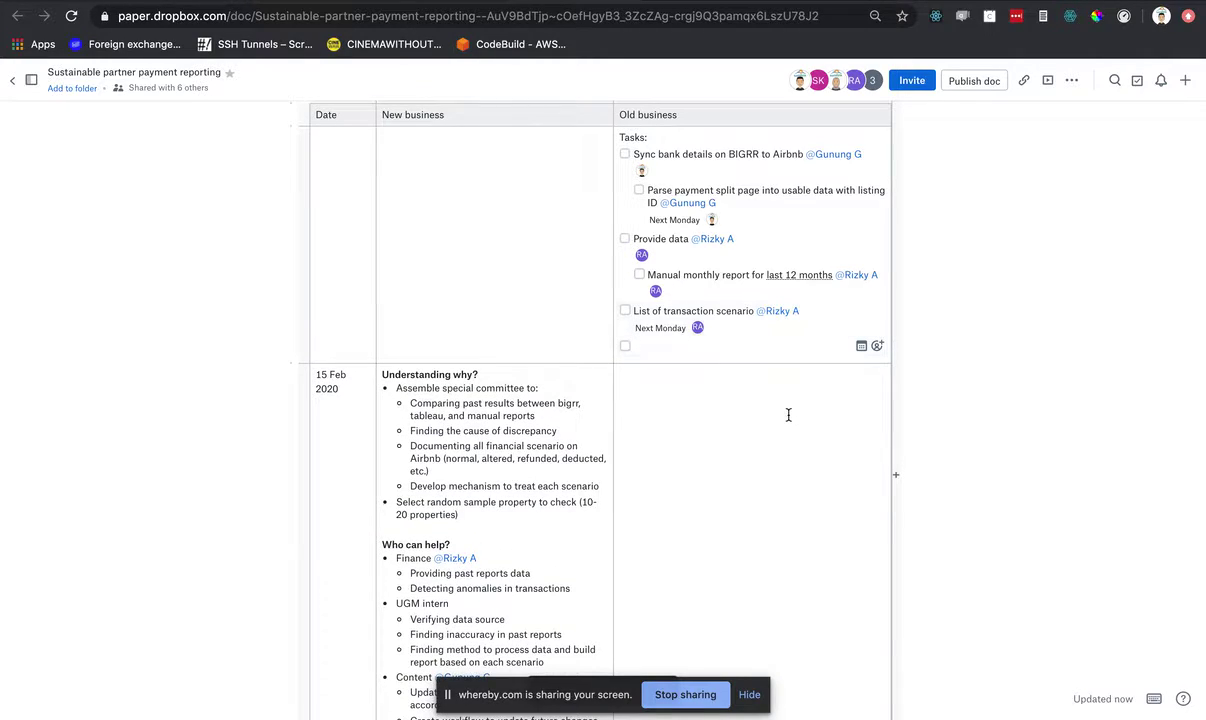
scroll(574, 477, "down", 3)
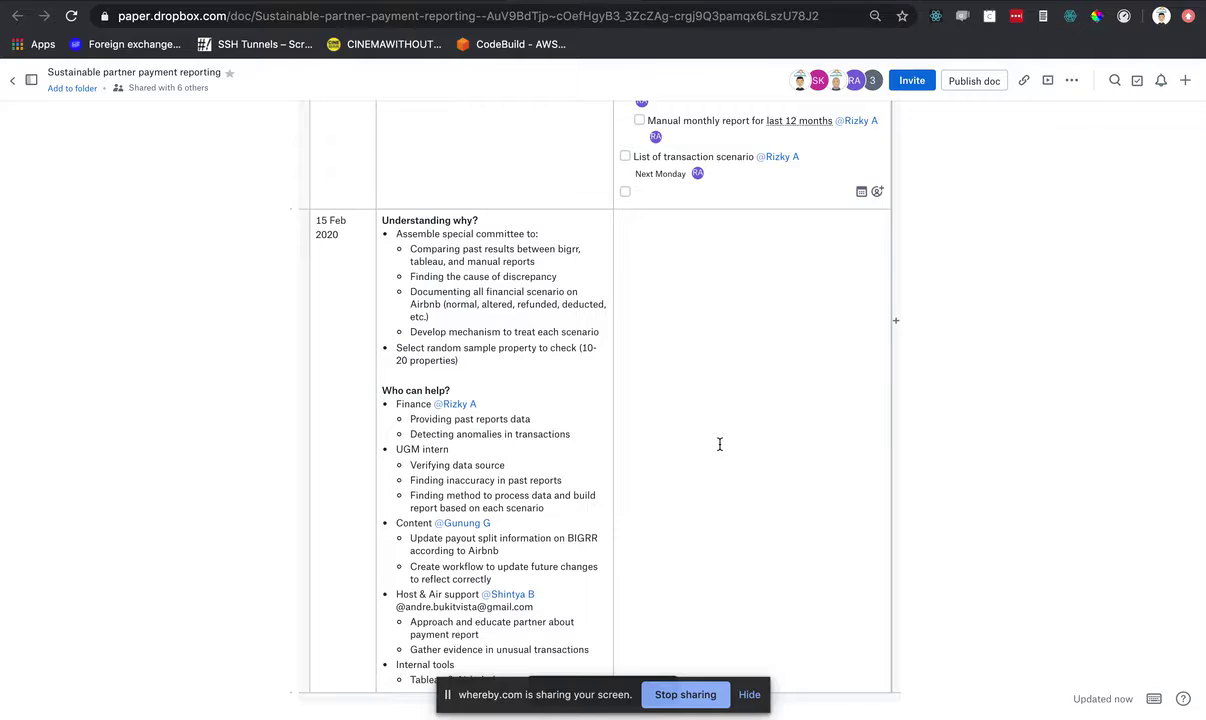
scroll(719, 443, "up", 3)
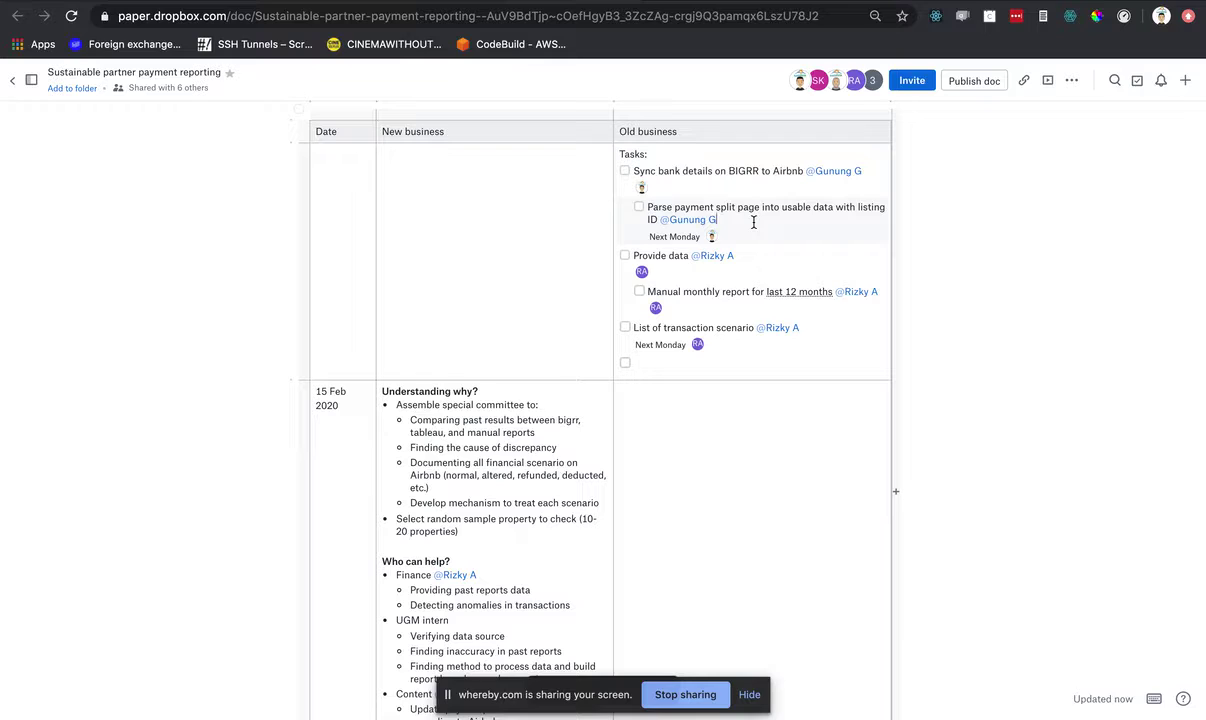
key("ctrl+Right")
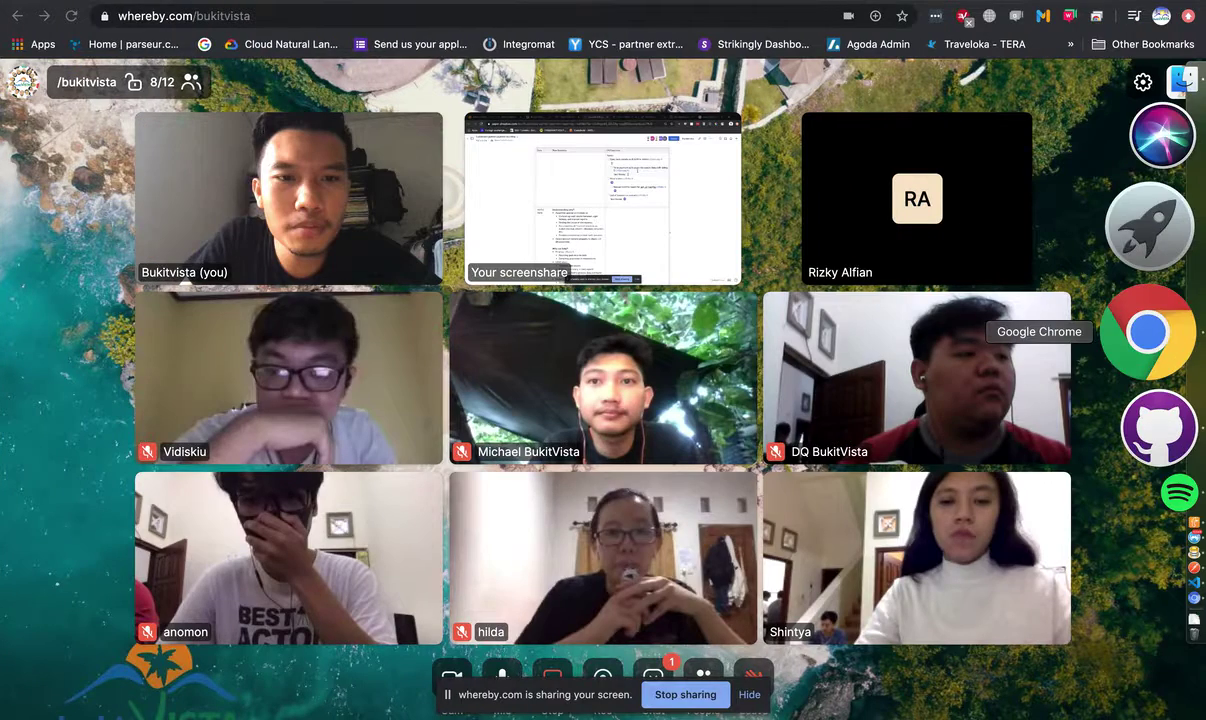
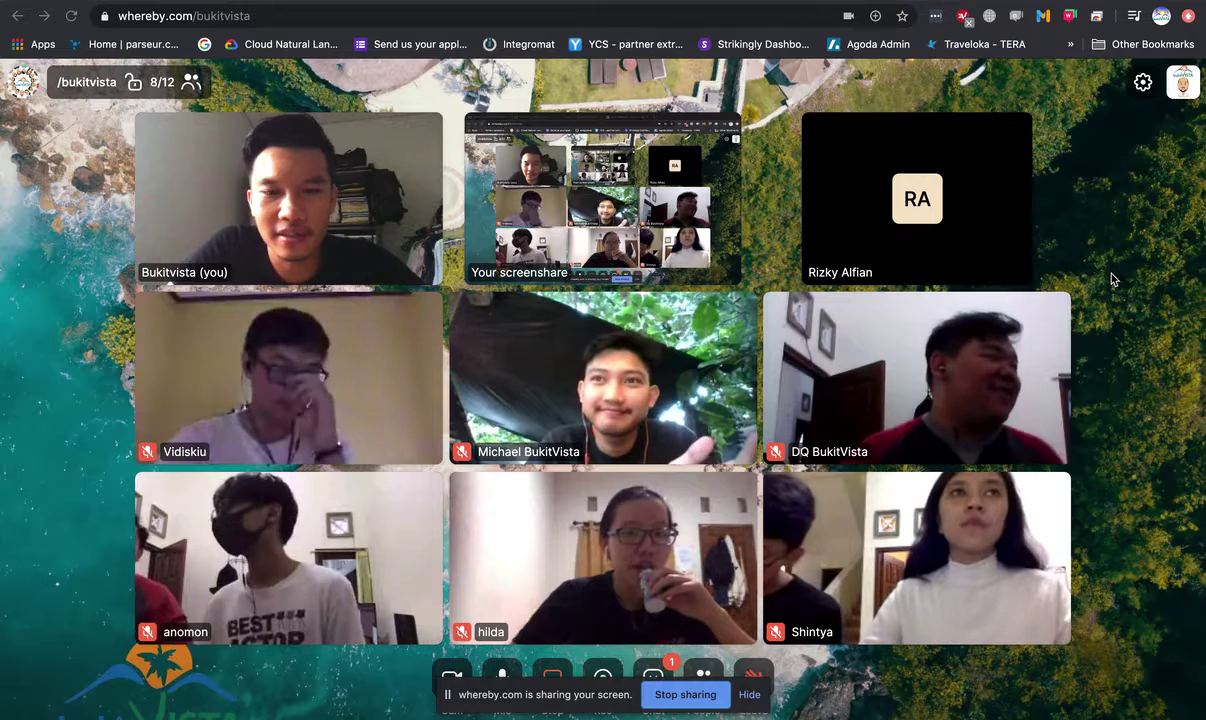
- Switch from the Whereby call to the Sustainable partner payment reporting document in Dropbox Paper
key("ctrl+Left")
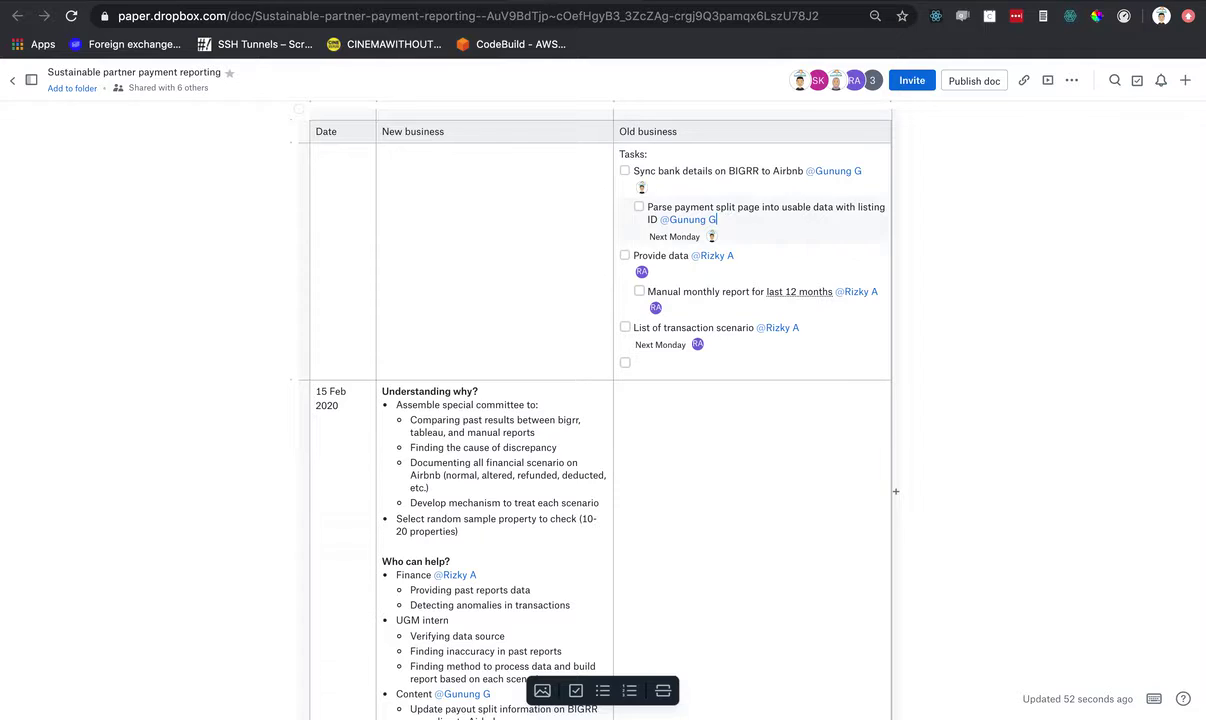
key("ctrl+Right")
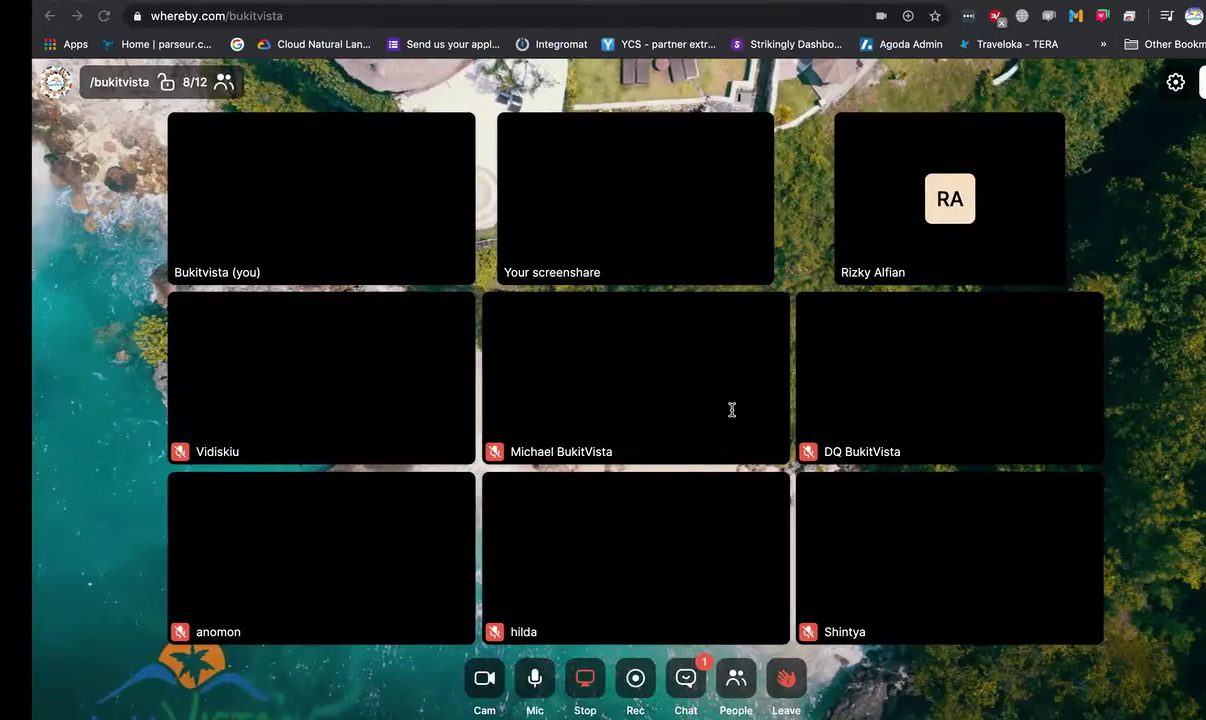
key("ctrl+Left")
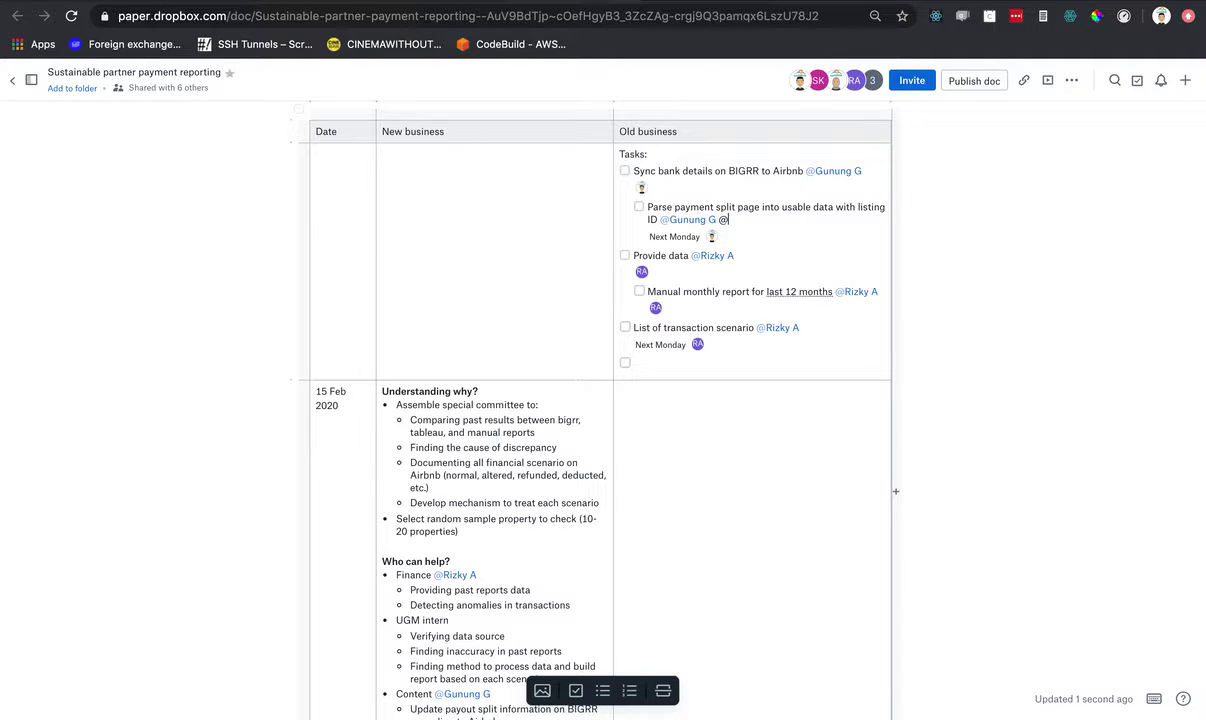
- Mention a second teammate on the Parse payment split page task, then begin a third @ mention
type("vidi")
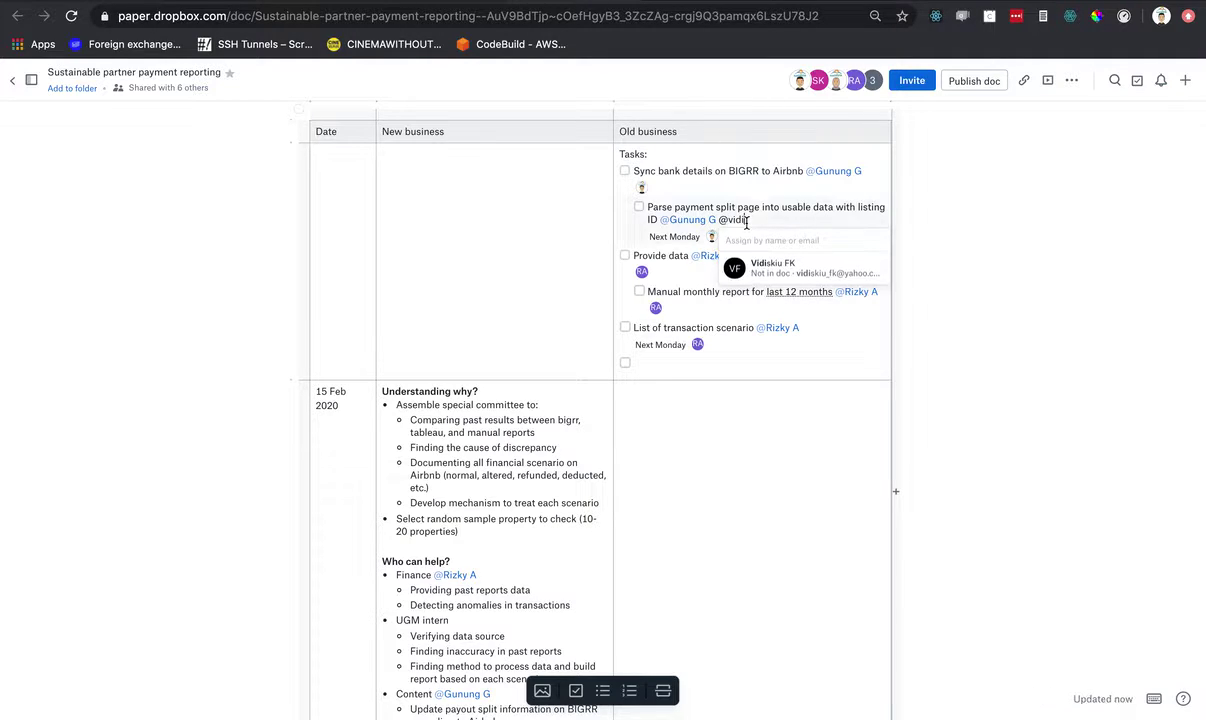
left_click(767, 267)
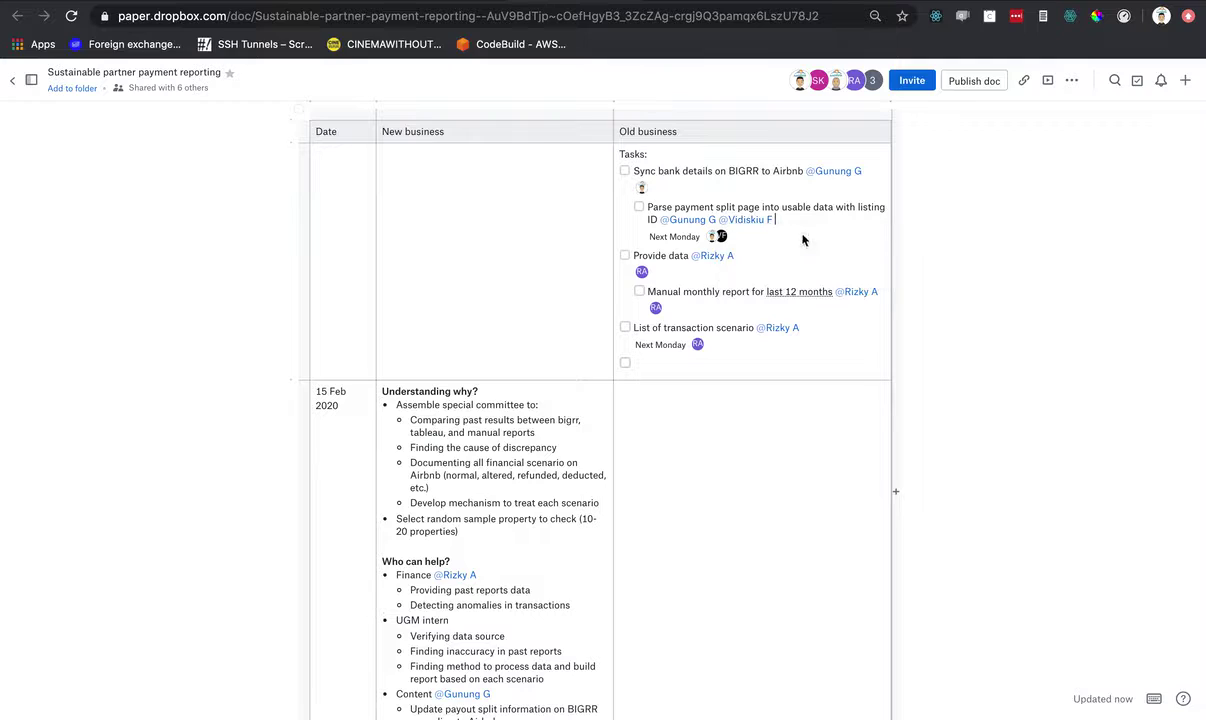
type("@h")
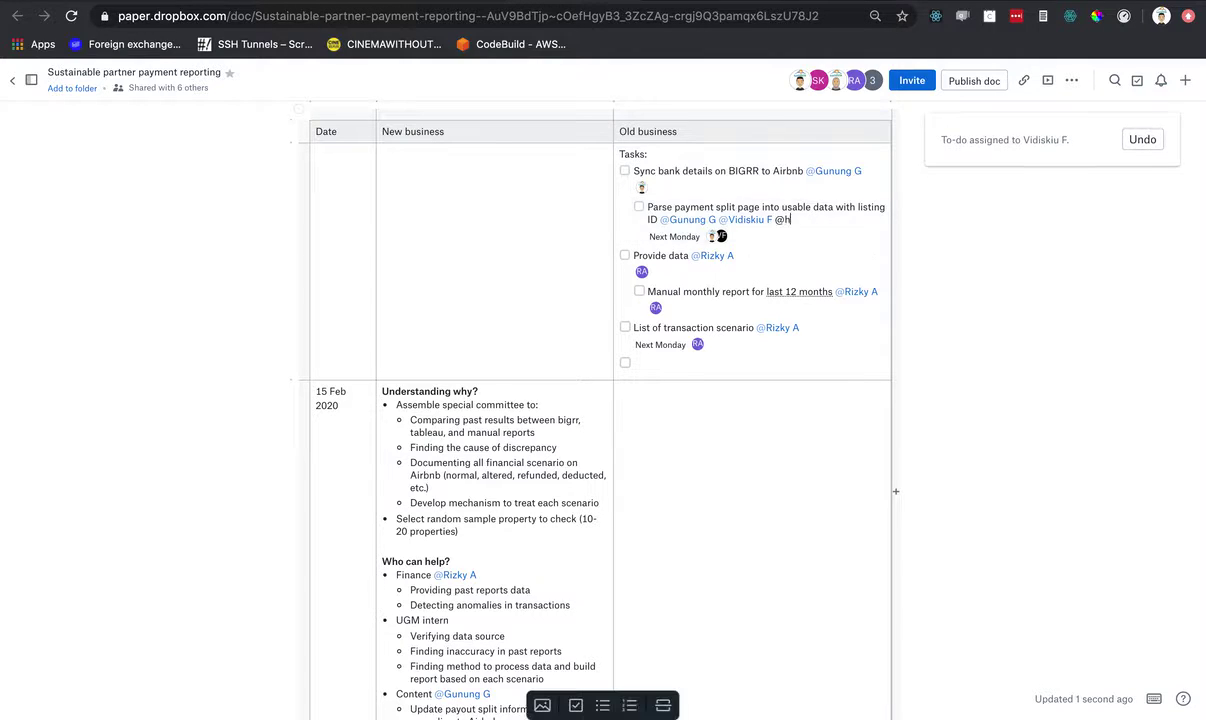
type("ild")
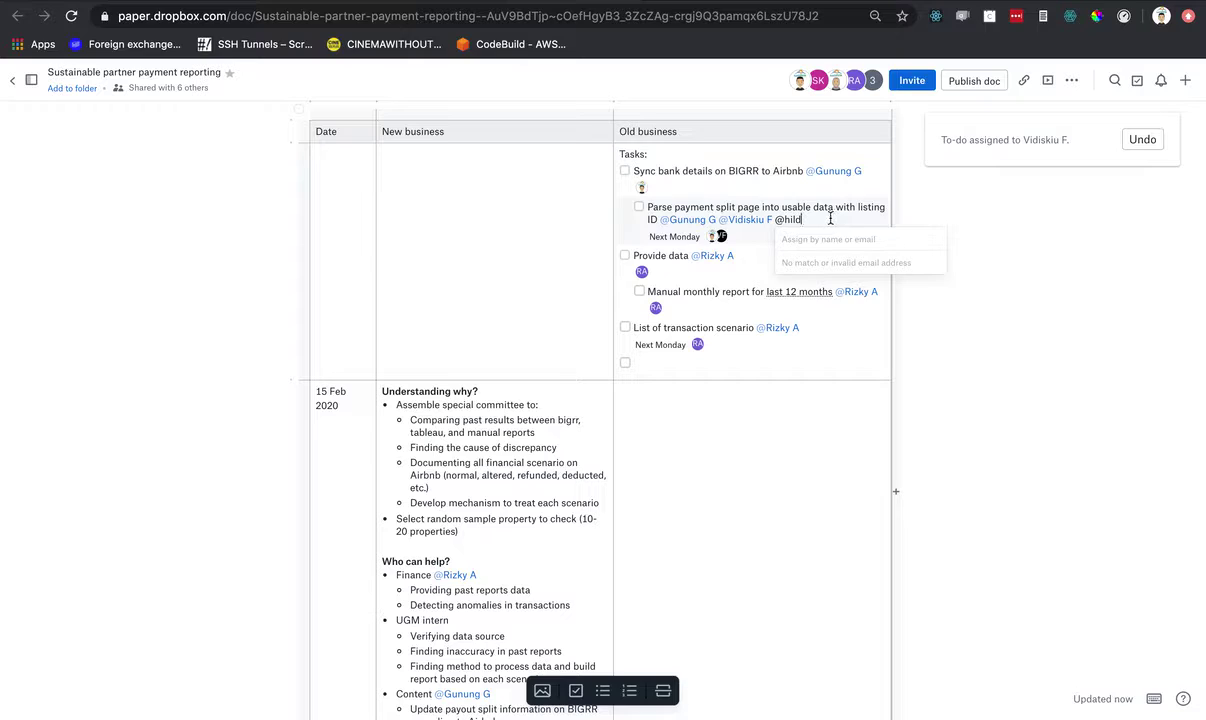
- Invite the new team member by e-mail with 'can edit' access to the document
left_click(910, 84)
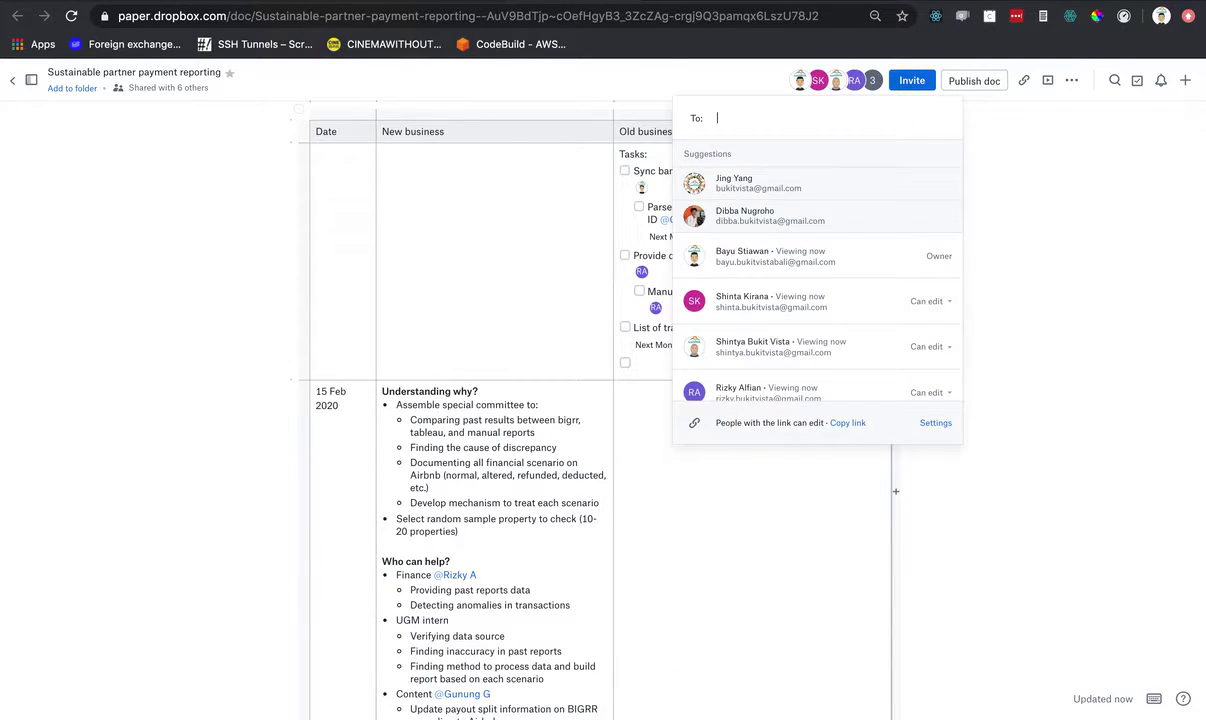
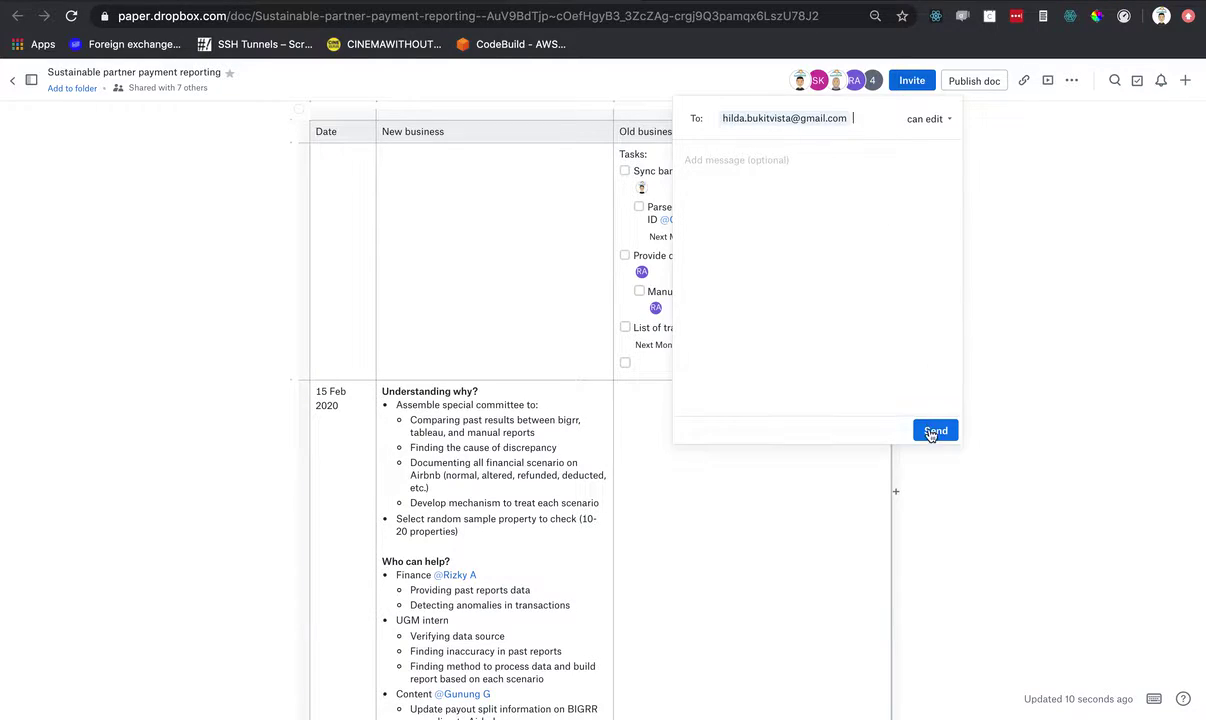
left_click(929, 430)
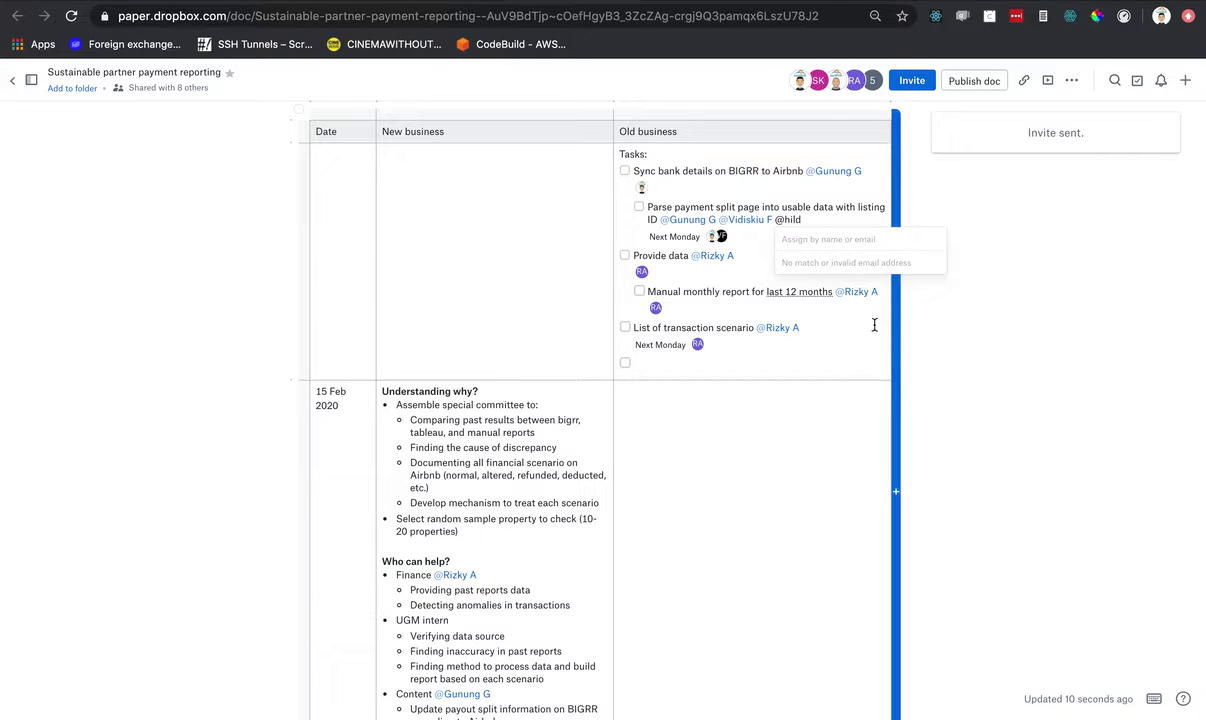
- Remove the stray letter after the new member's @ mention on the parsing subtask
type("a")
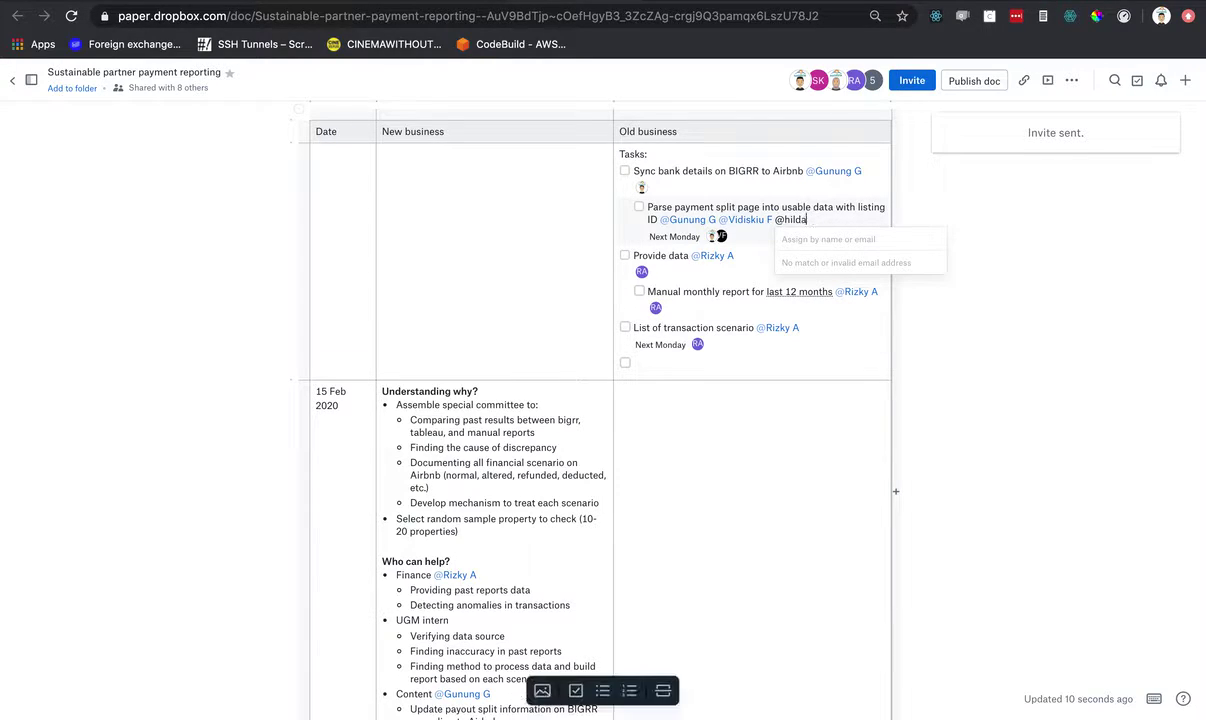
key("Escape")
key("BackSpace")
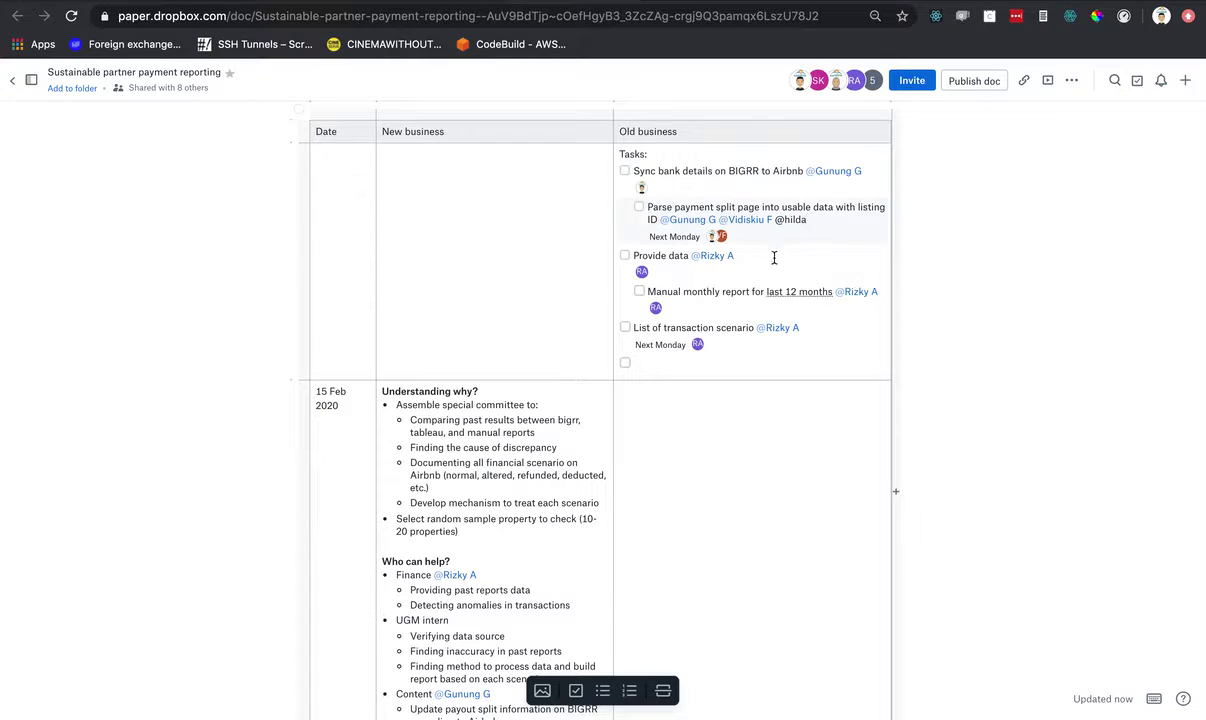
- Add 'Compare Manual report with Airbnb CSV' below the transaction-scenario task in Old business
scroll(797, 261, "down", 1)
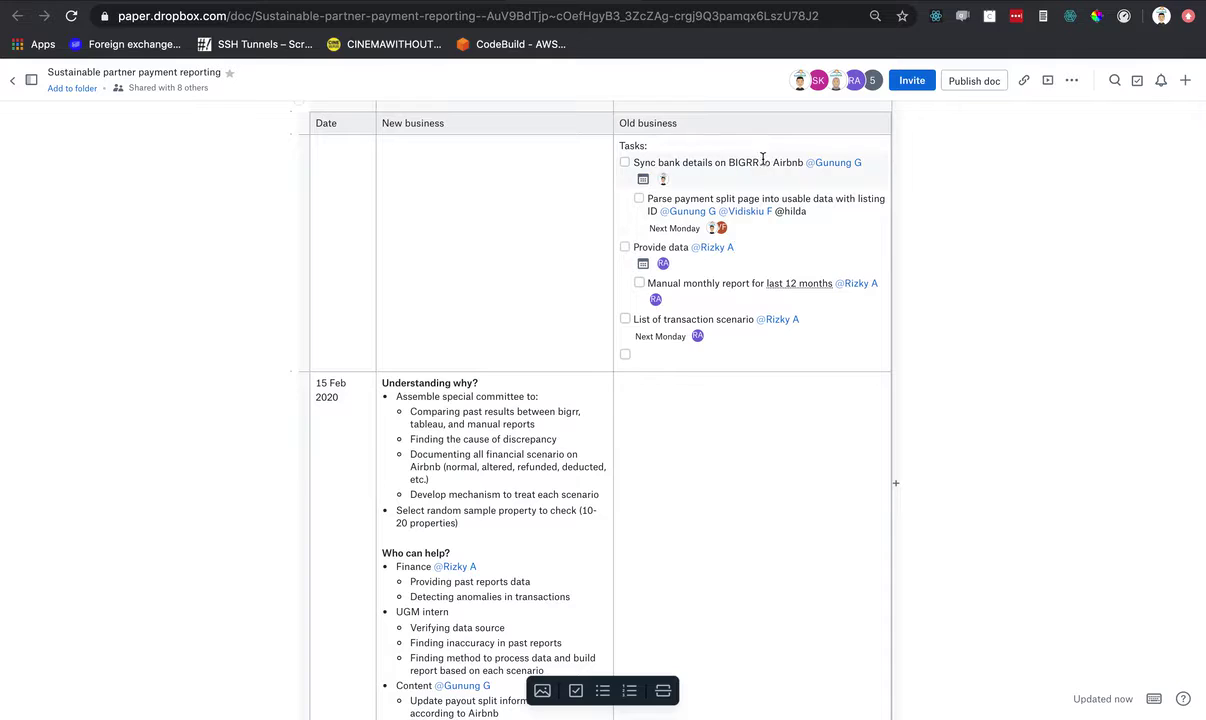
scroll(835, 266, "down", 1)
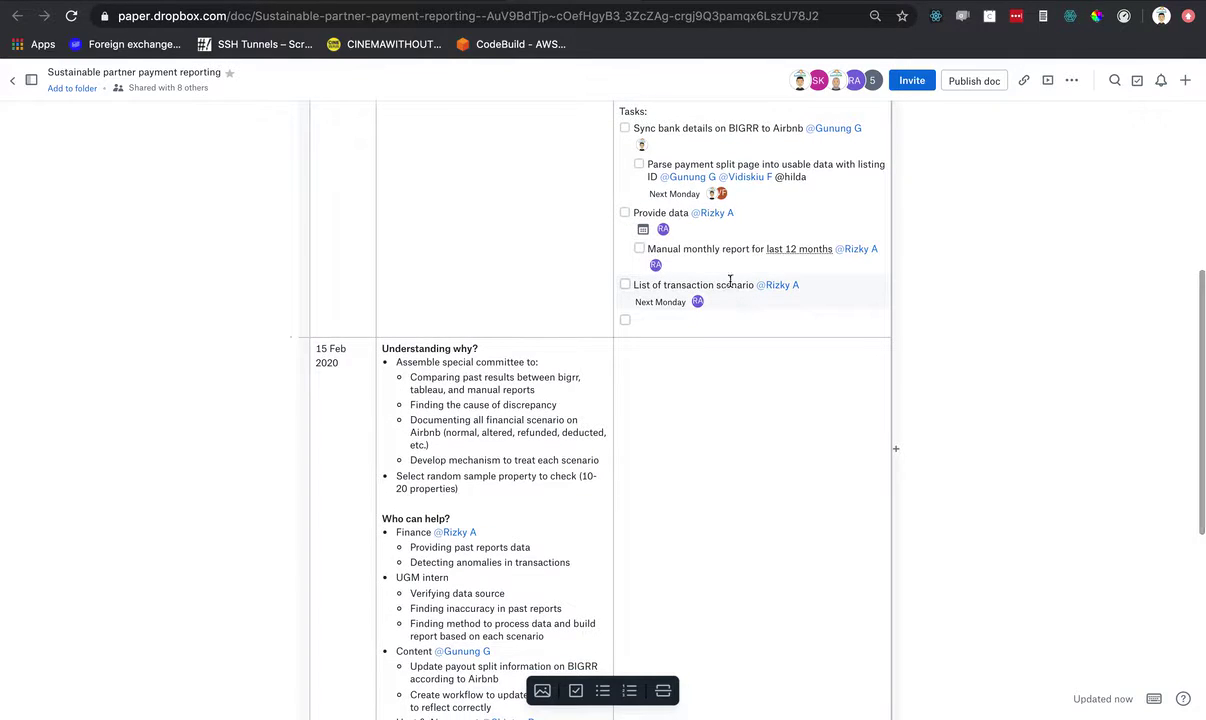
scroll(727, 311, "down", 1)
scroll(576, 382, "down", 5)
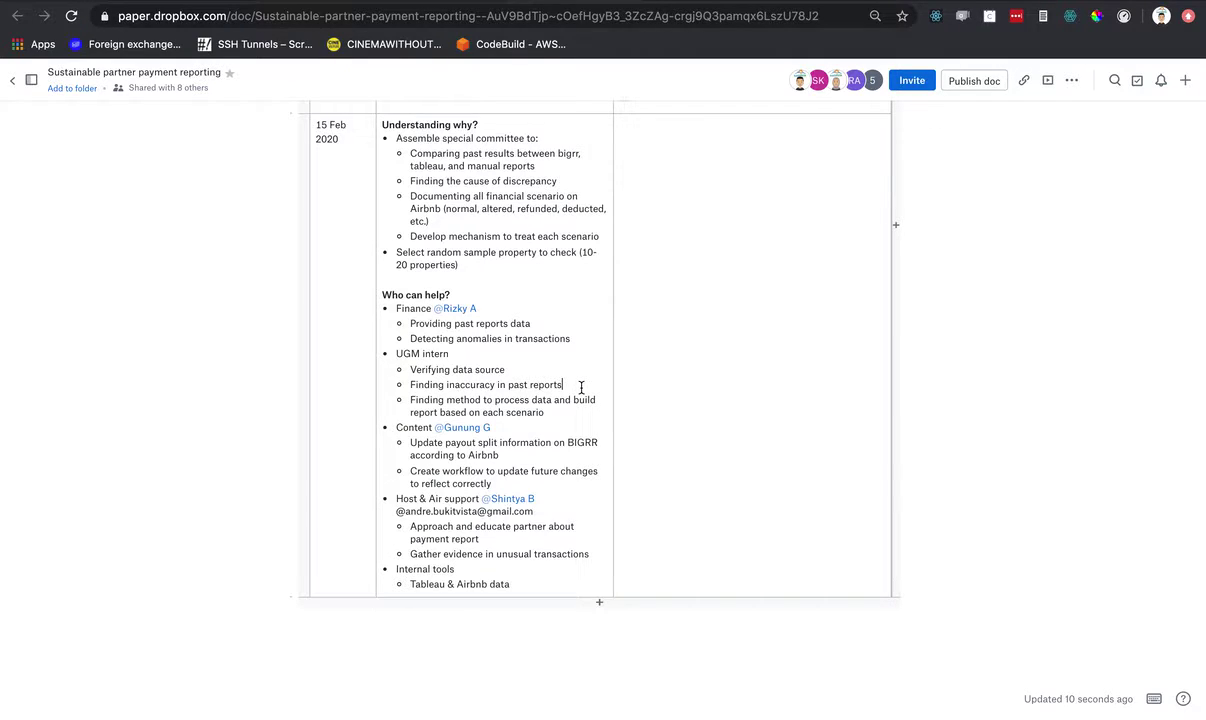
scroll(713, 340, "up", 2)
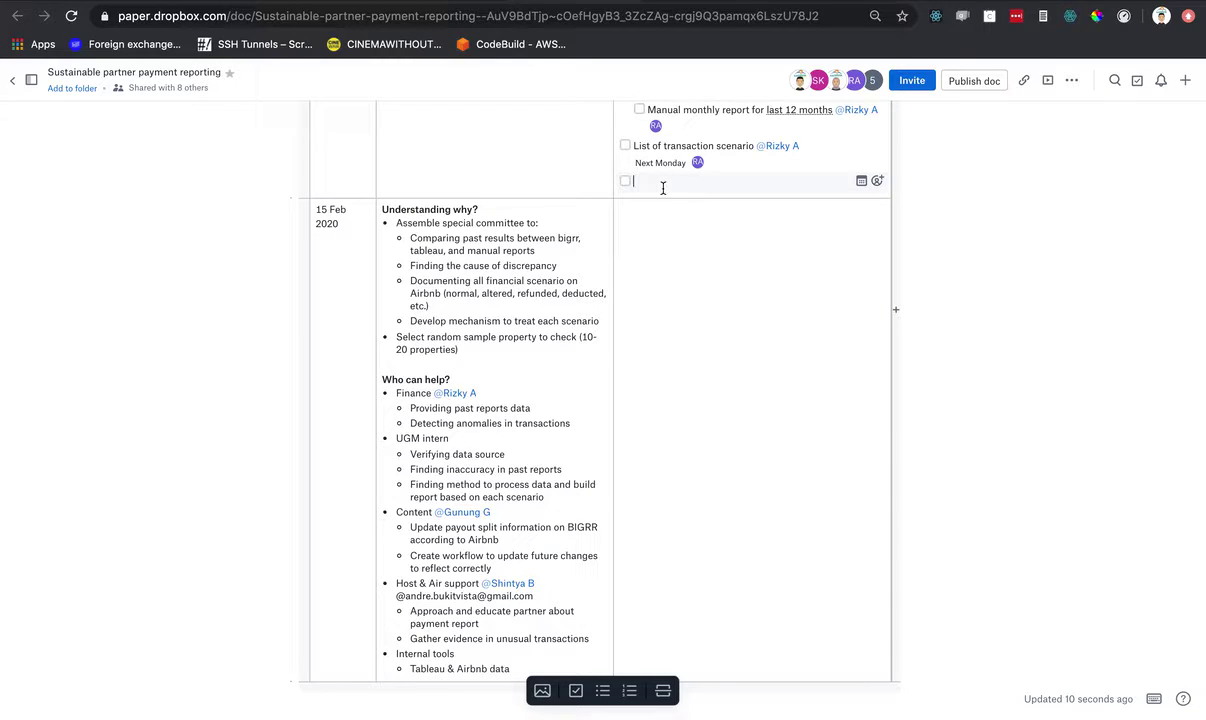
scroll(737, 360, "down", 1)
scroll(737, 360, "up", 3)
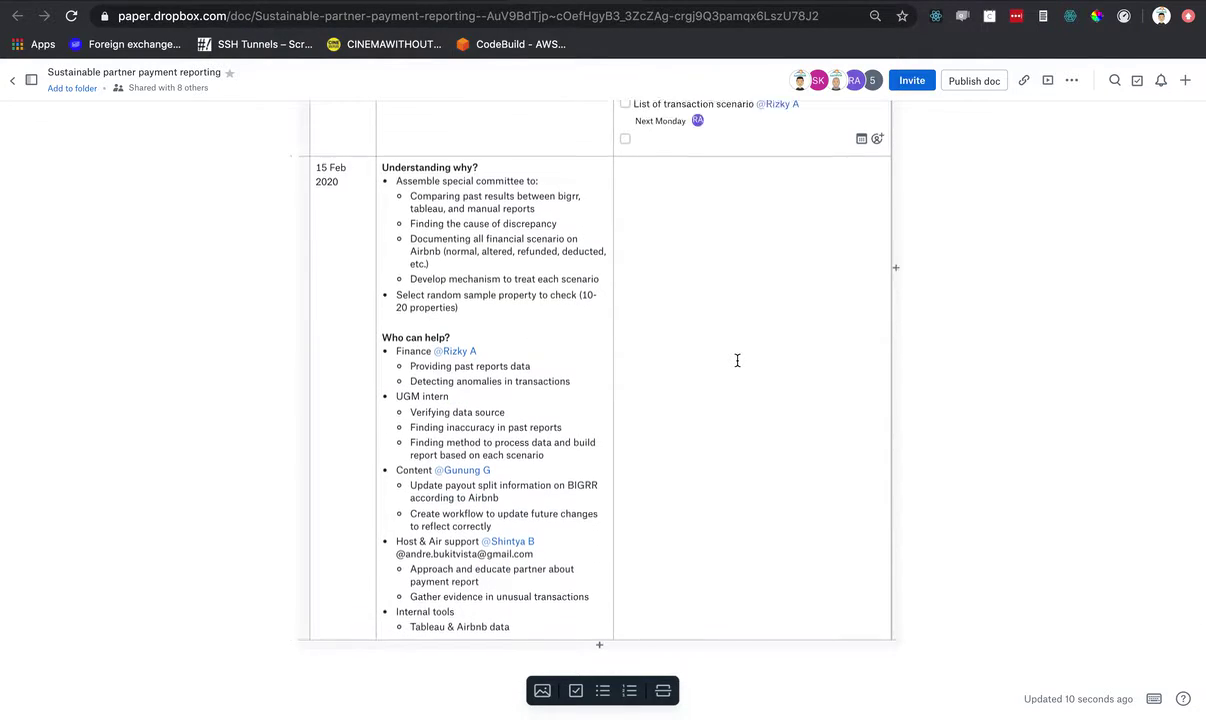
type("Ci")
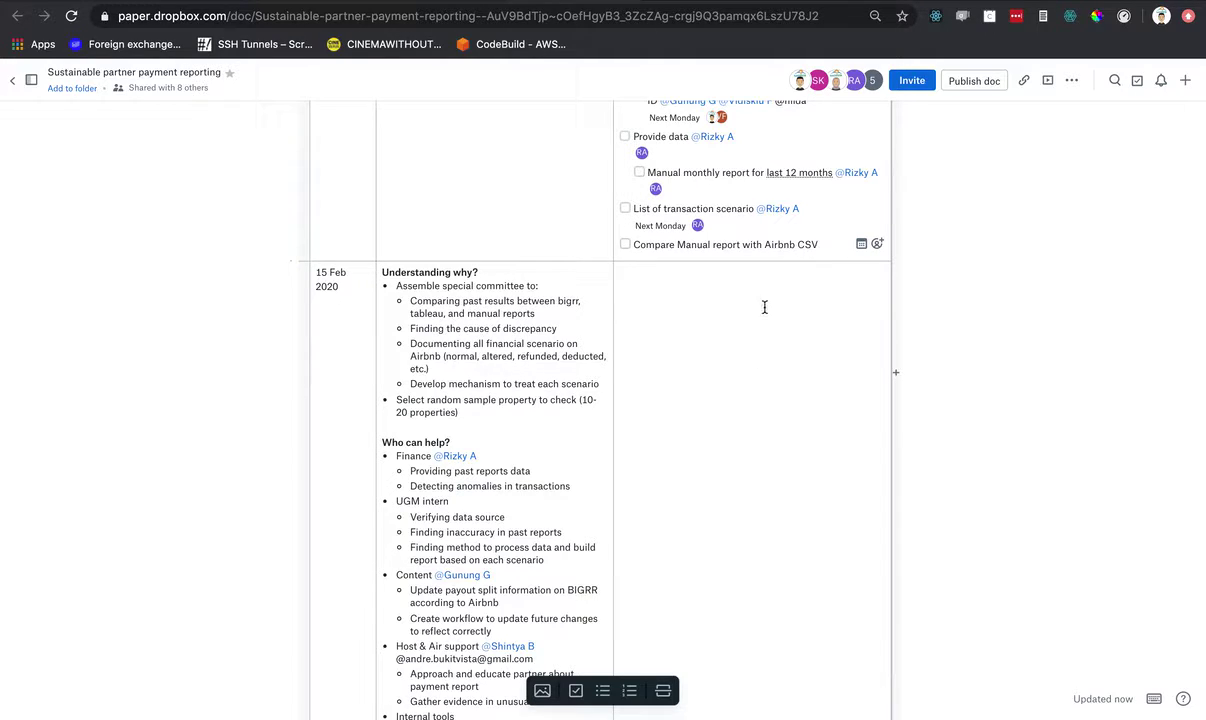
- Switch back to the eight-participant Whereby video call
key("ctrl+Right")
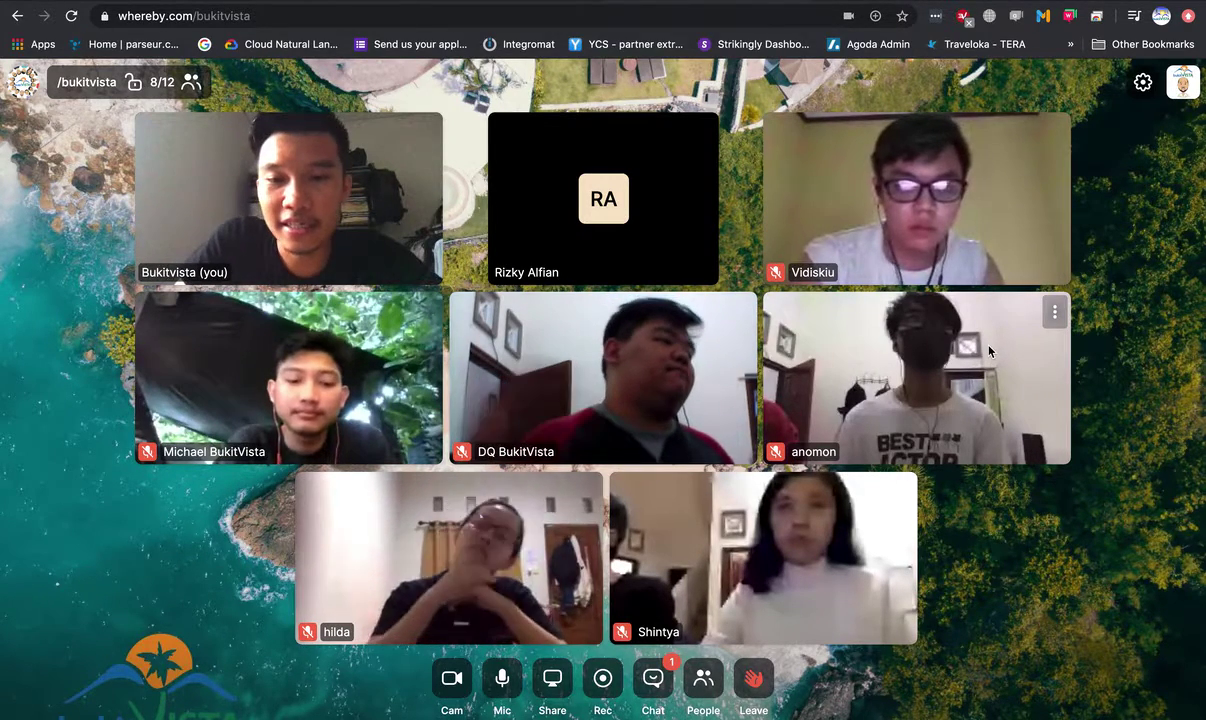
- After talking in the call, bring the payment-reporting document in Dropbox Paper back on screen
right_click(919, 366)
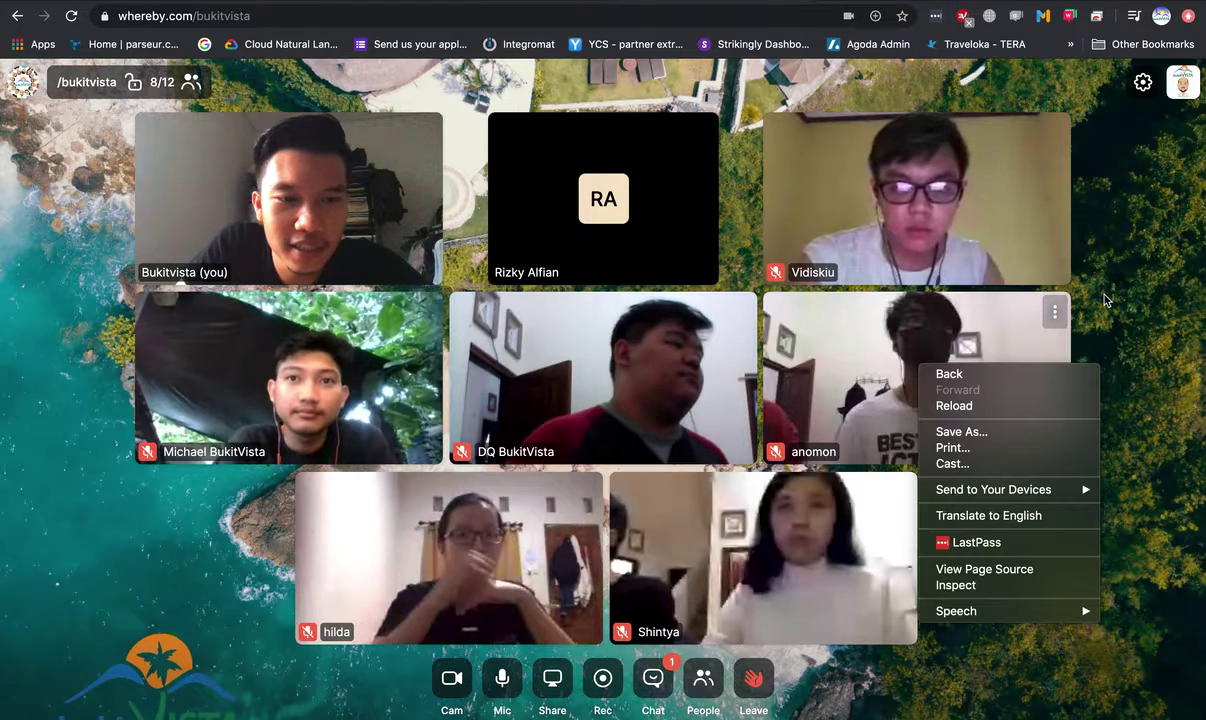
left_click(1104, 289)
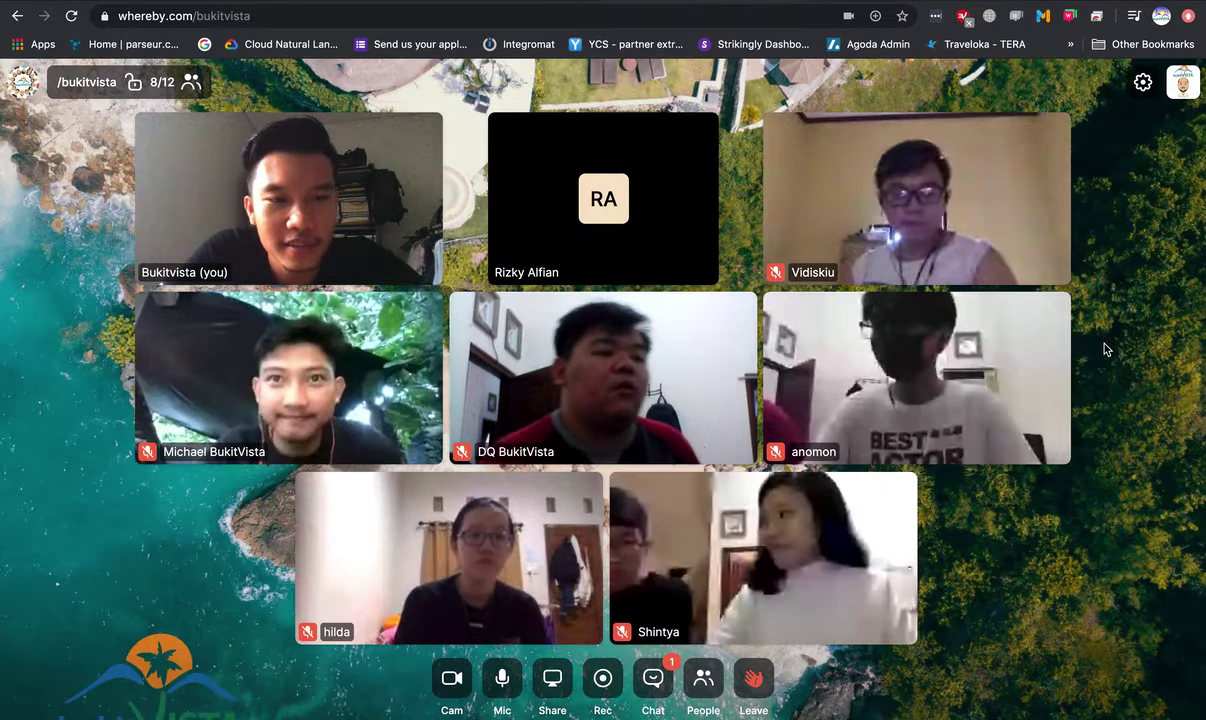
right_click(1105, 343)
left_click(1104, 305)
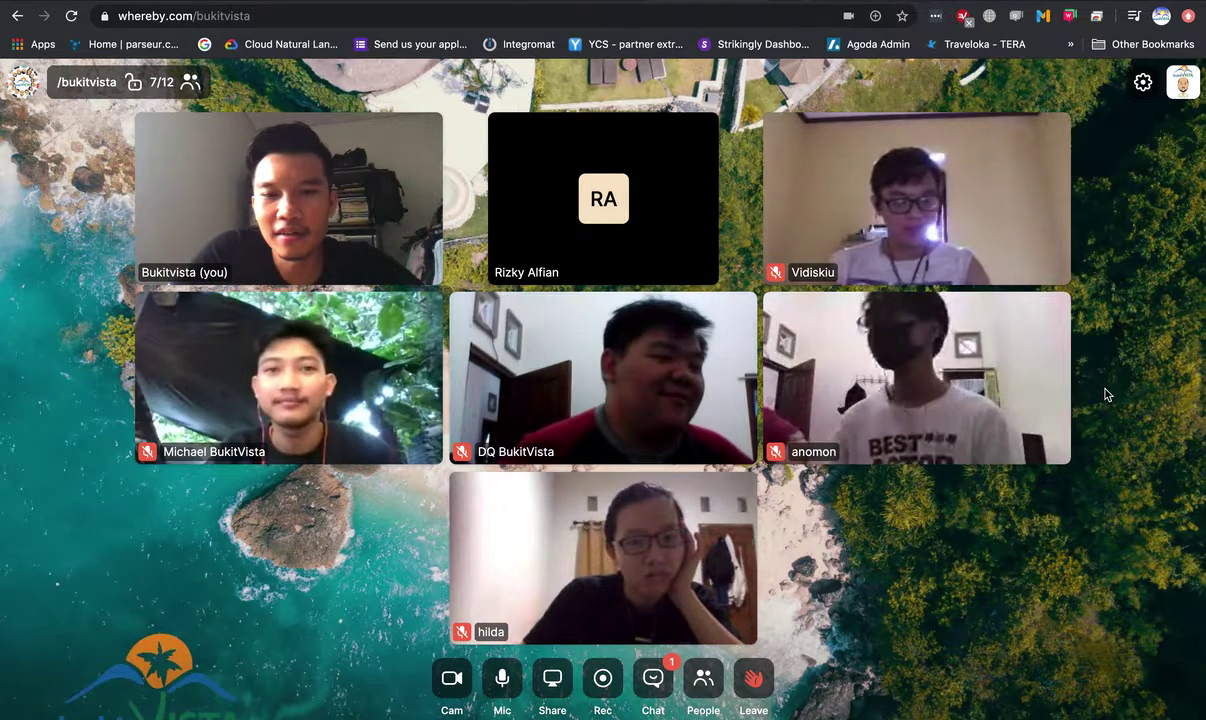
key("super+grave")
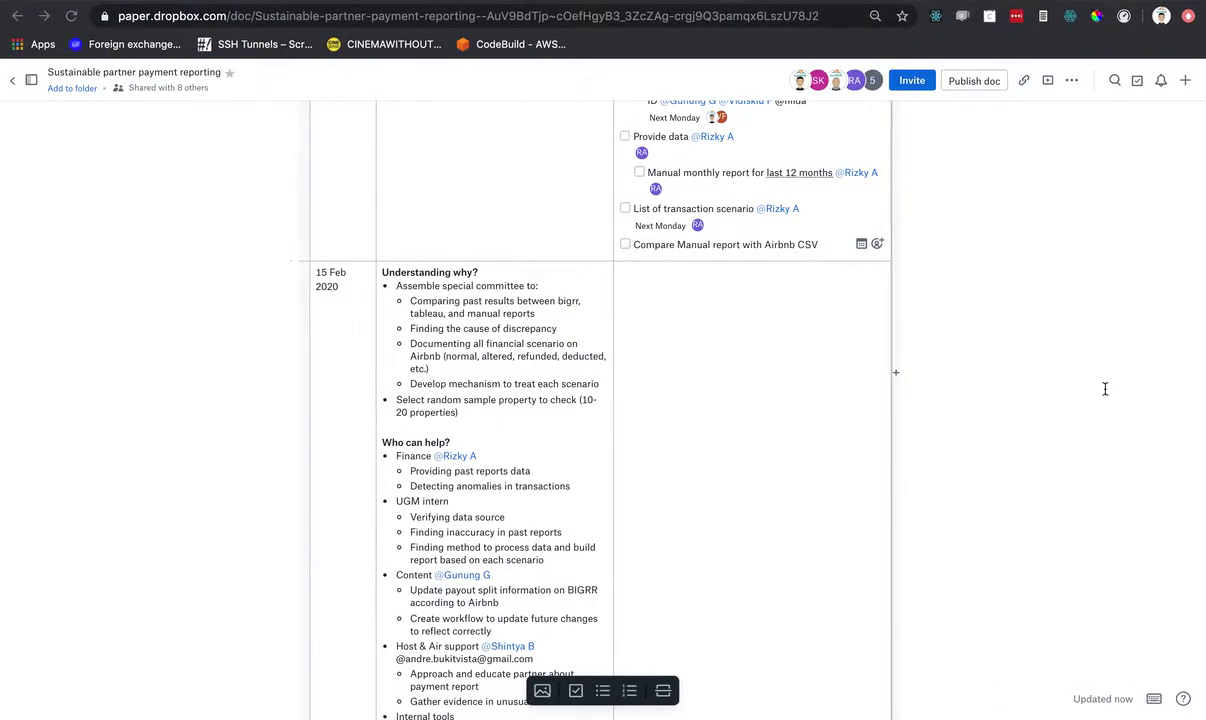
key("ctrl+Right")
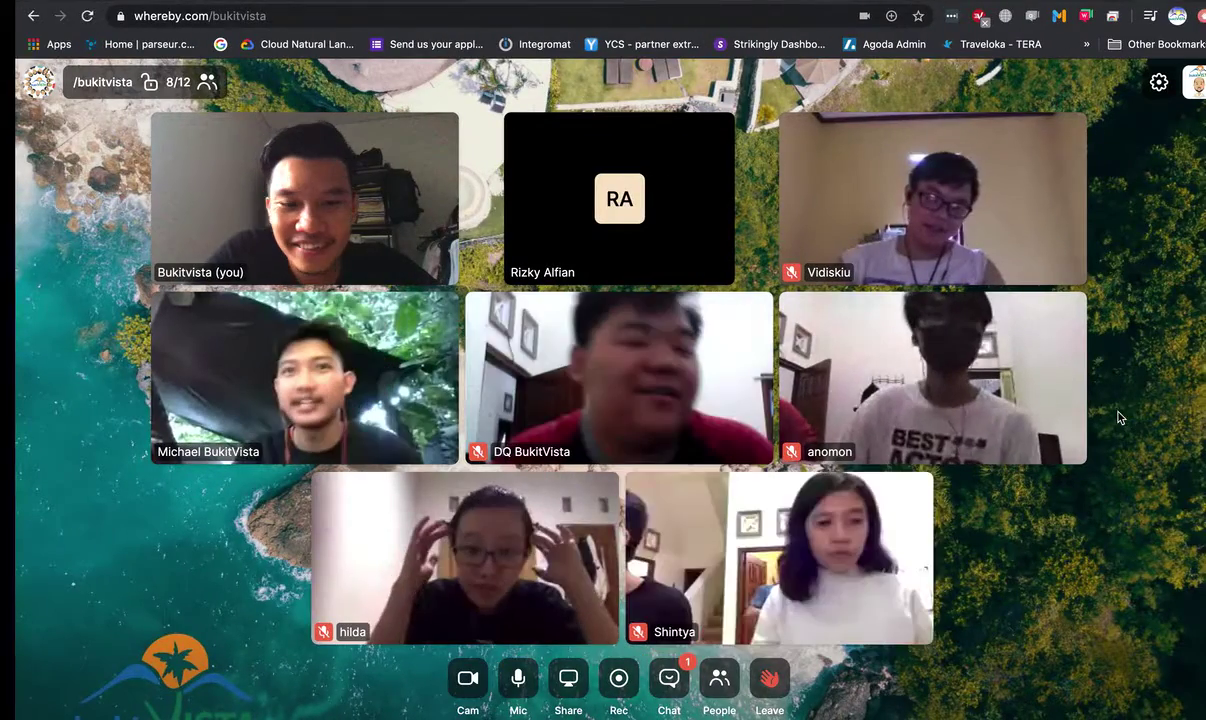
key("ctrl+Left")
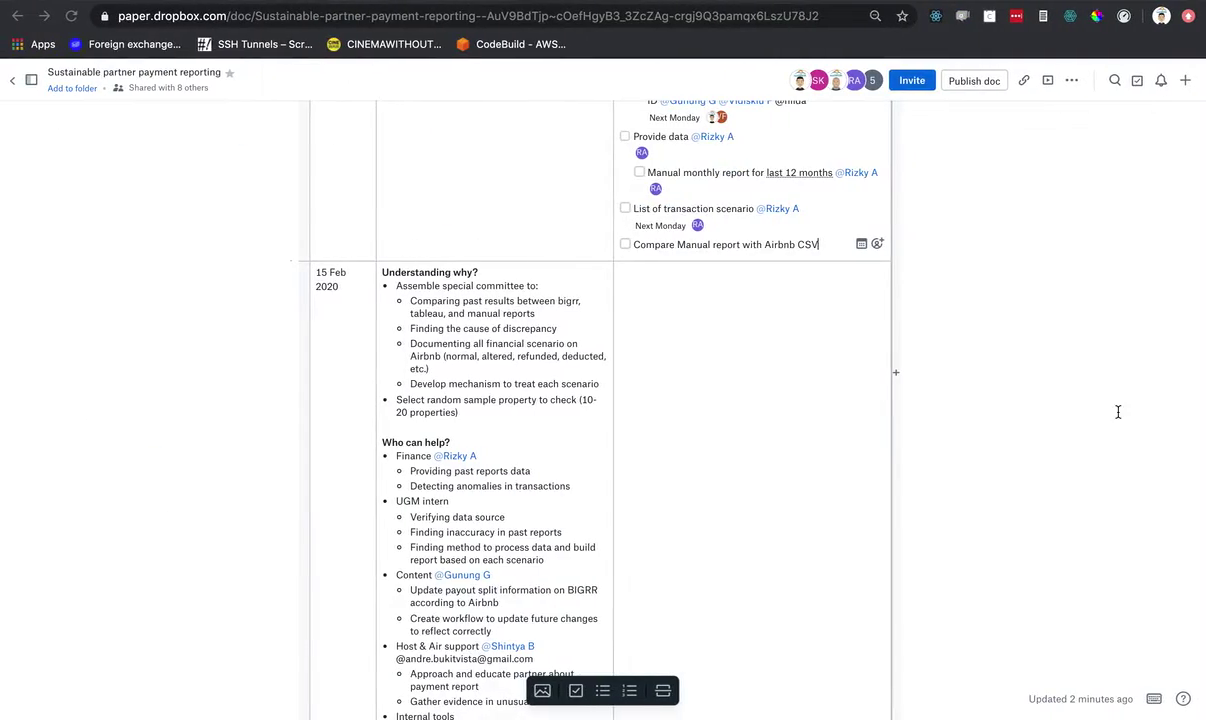
key("ctrl+Right")
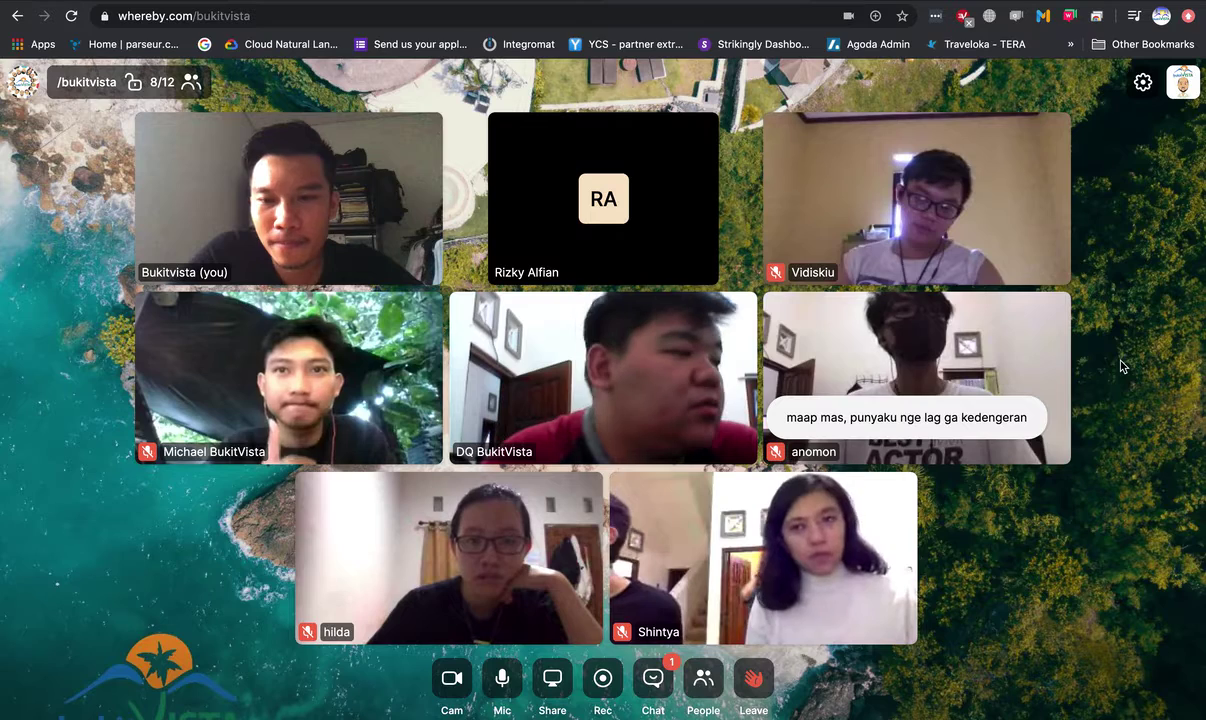
key("ctrl+Left")
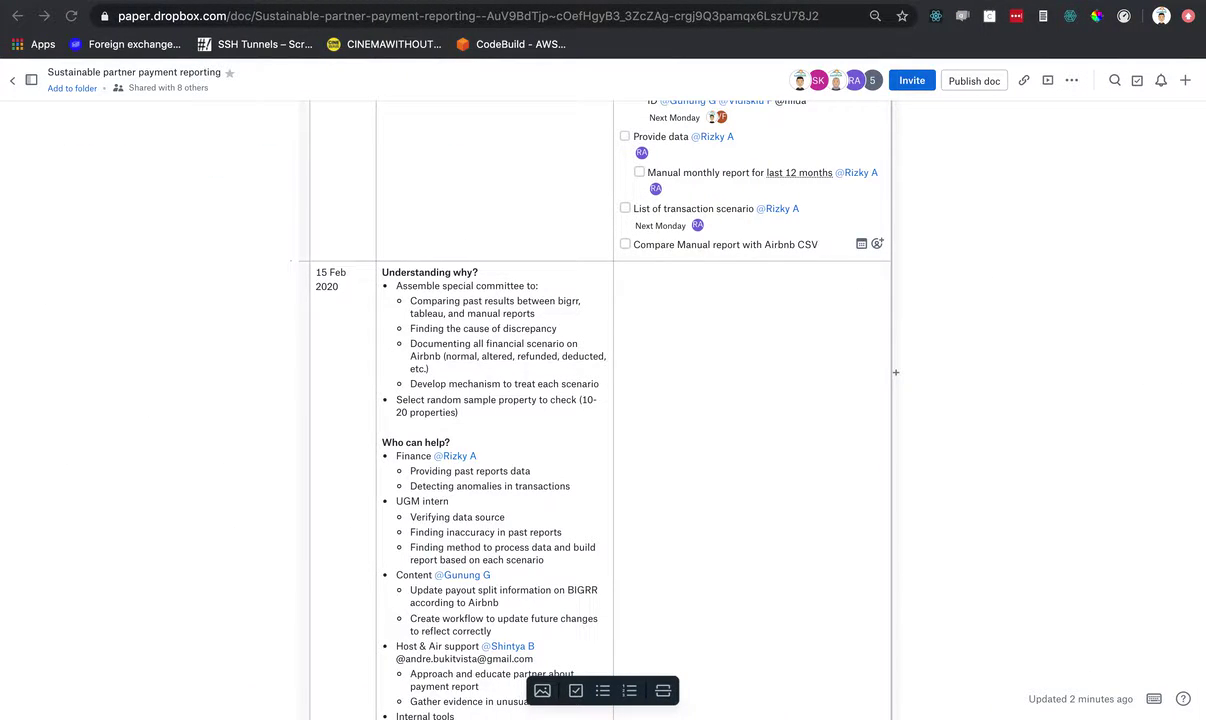
- Open the assignee picker on the Compare Manual report task and clear the unmatched search
left_click(837, 245)
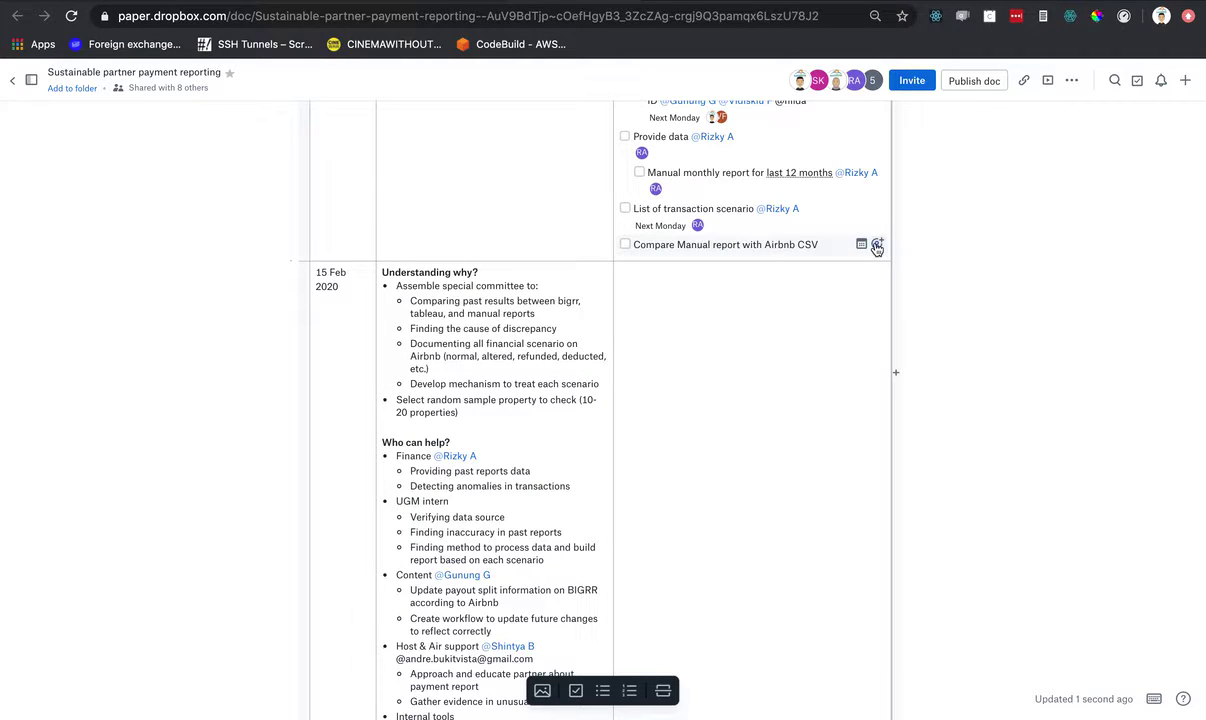
left_click(876, 246)
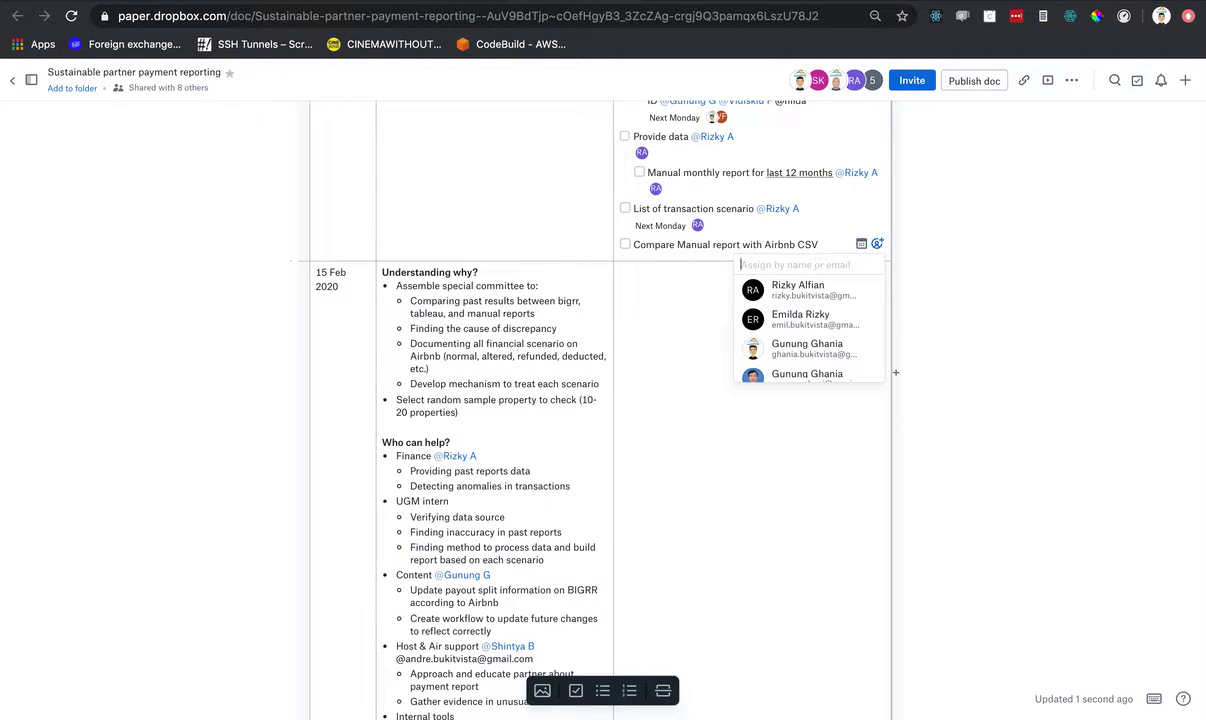
type("micha")
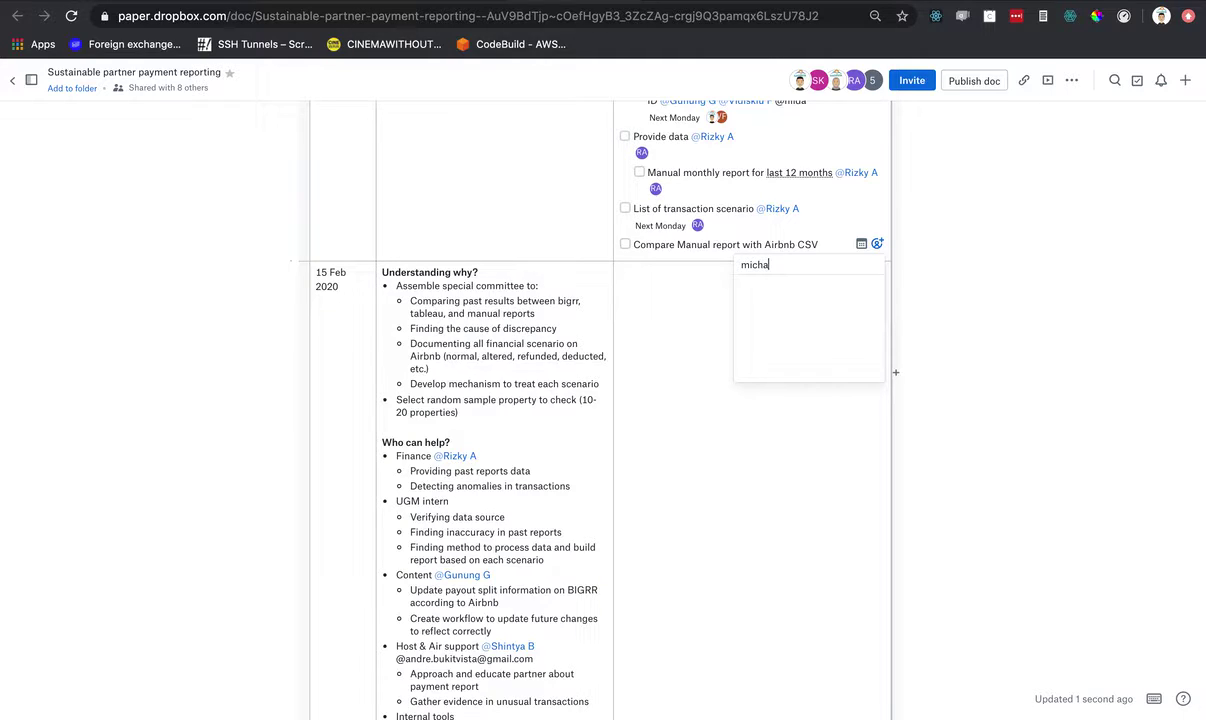
type("h")
key("BackSpace")
key("BackSpace")
key("BackSpace")
key("BackSpace")
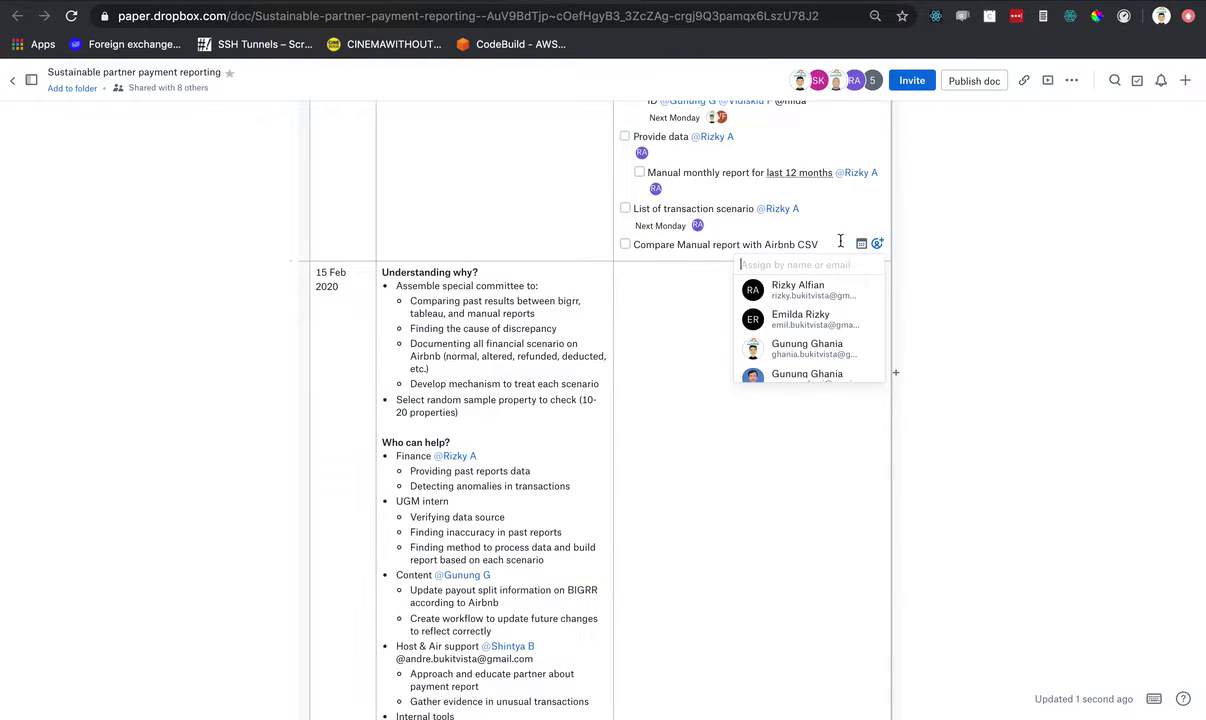
- Enter two teammates' e-mail addresses as 'can edit' recipients in the Invite panel
left_click(911, 84)
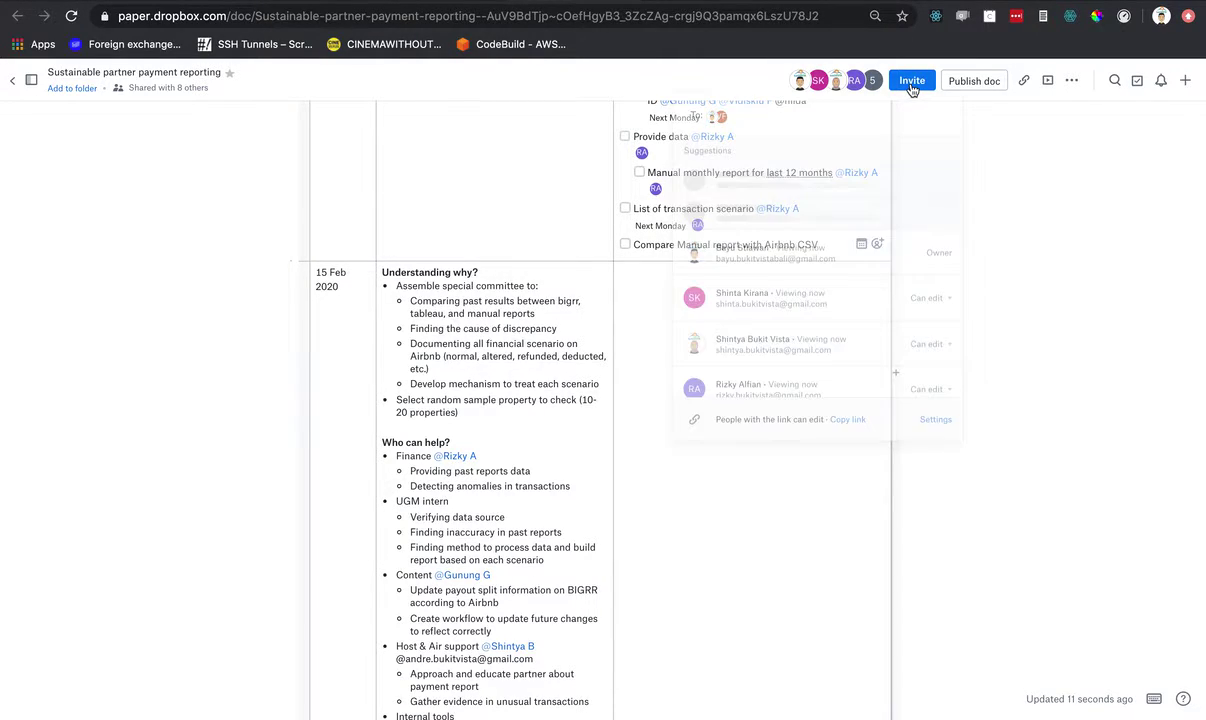
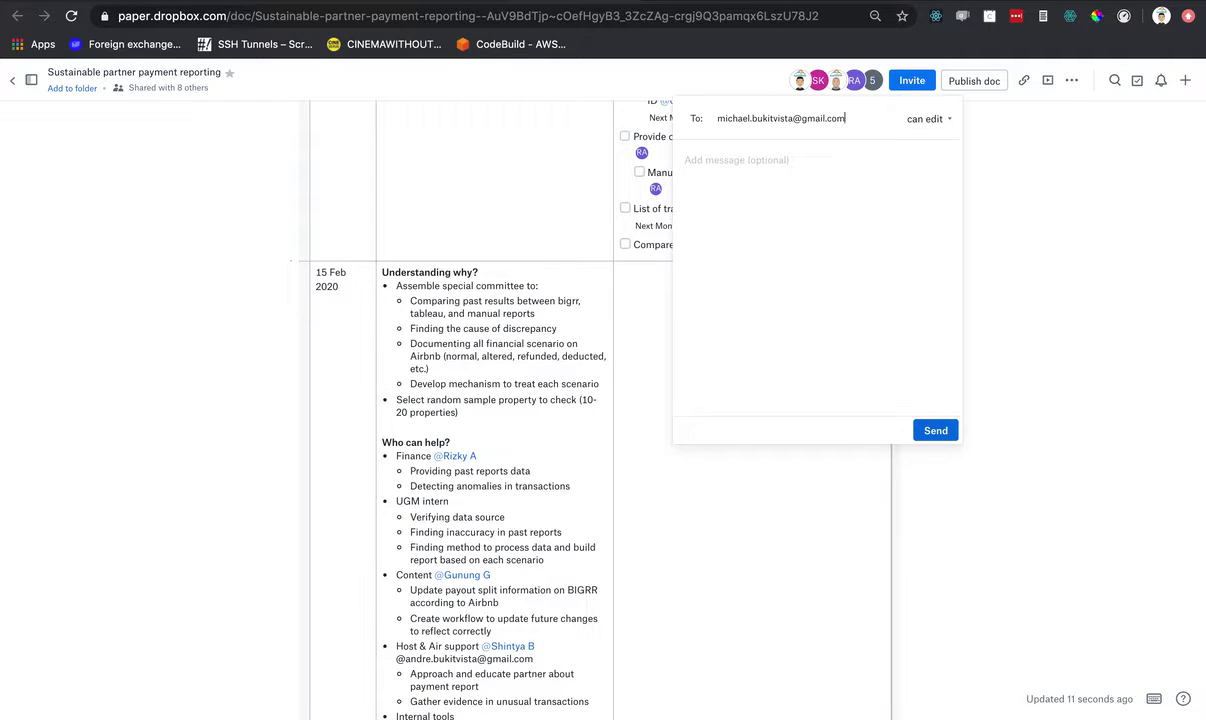
key("Return")
type("@")
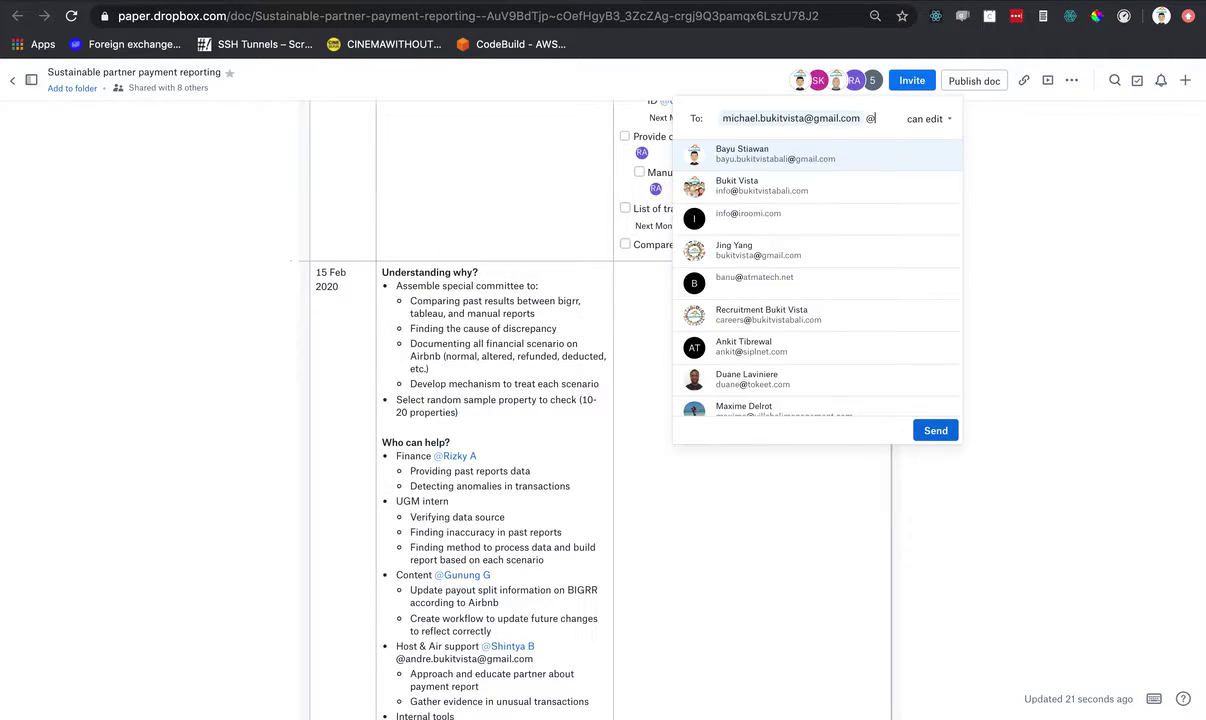
type("anom")
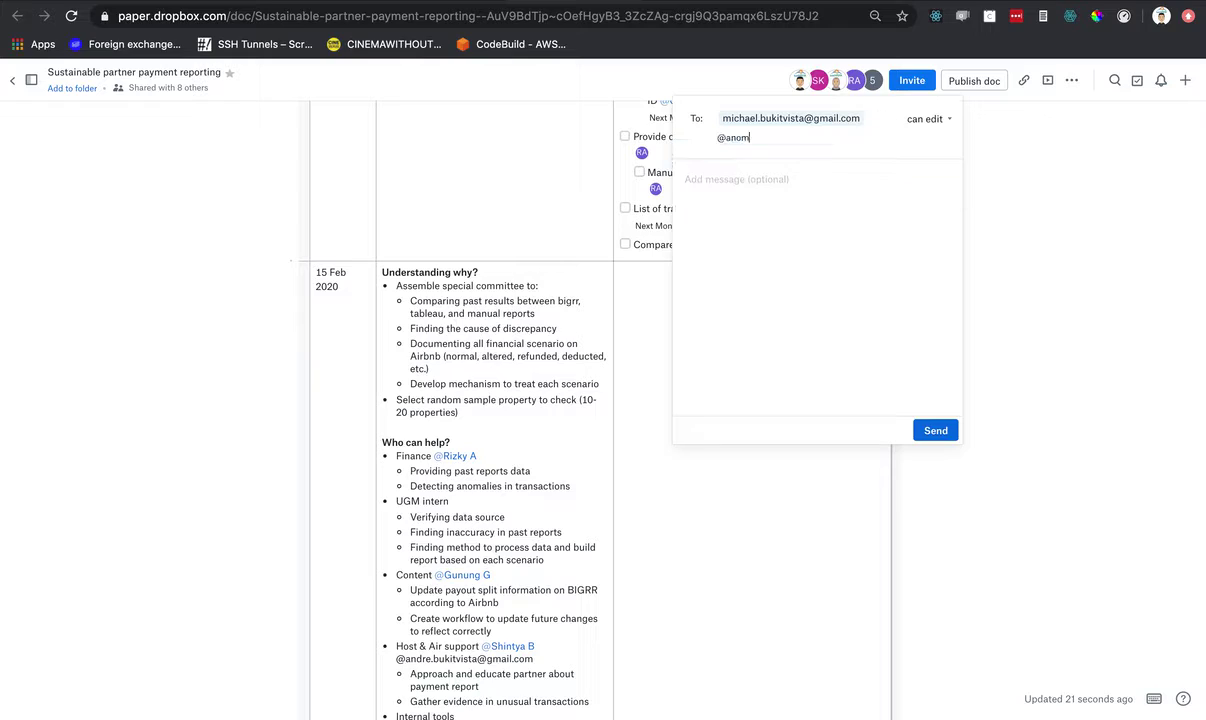
key("BackSpace")
key("BackSpace")
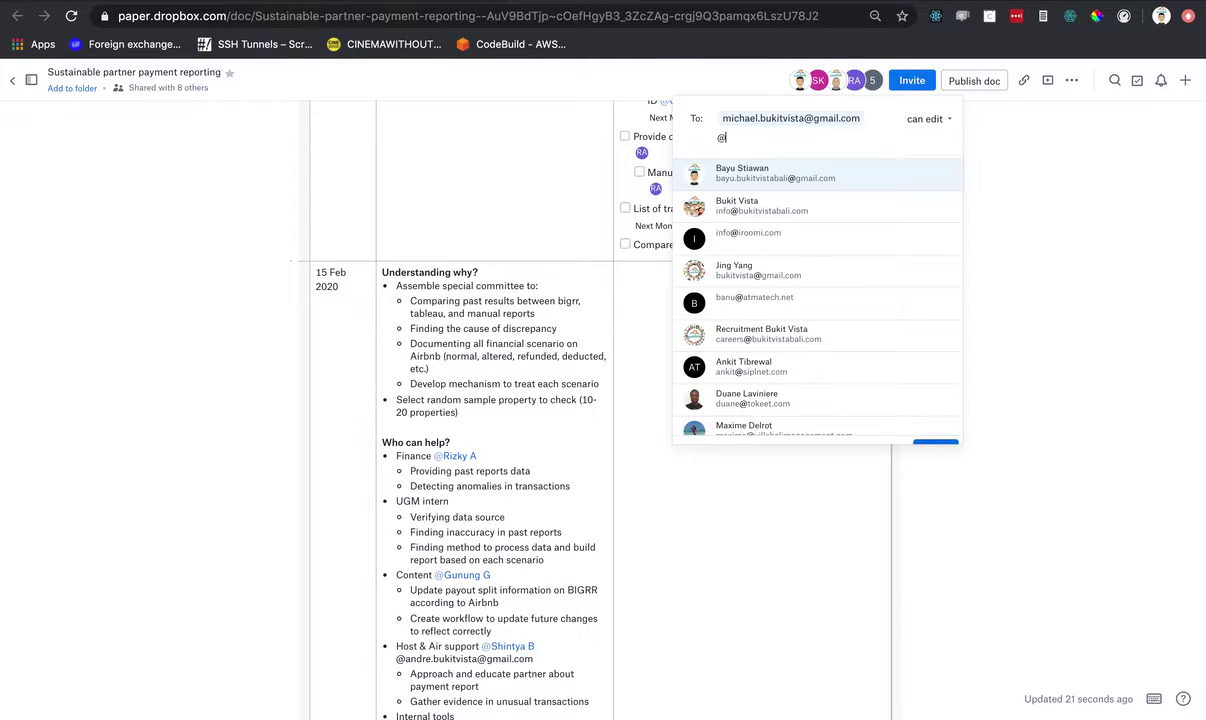
key("BackSpace")
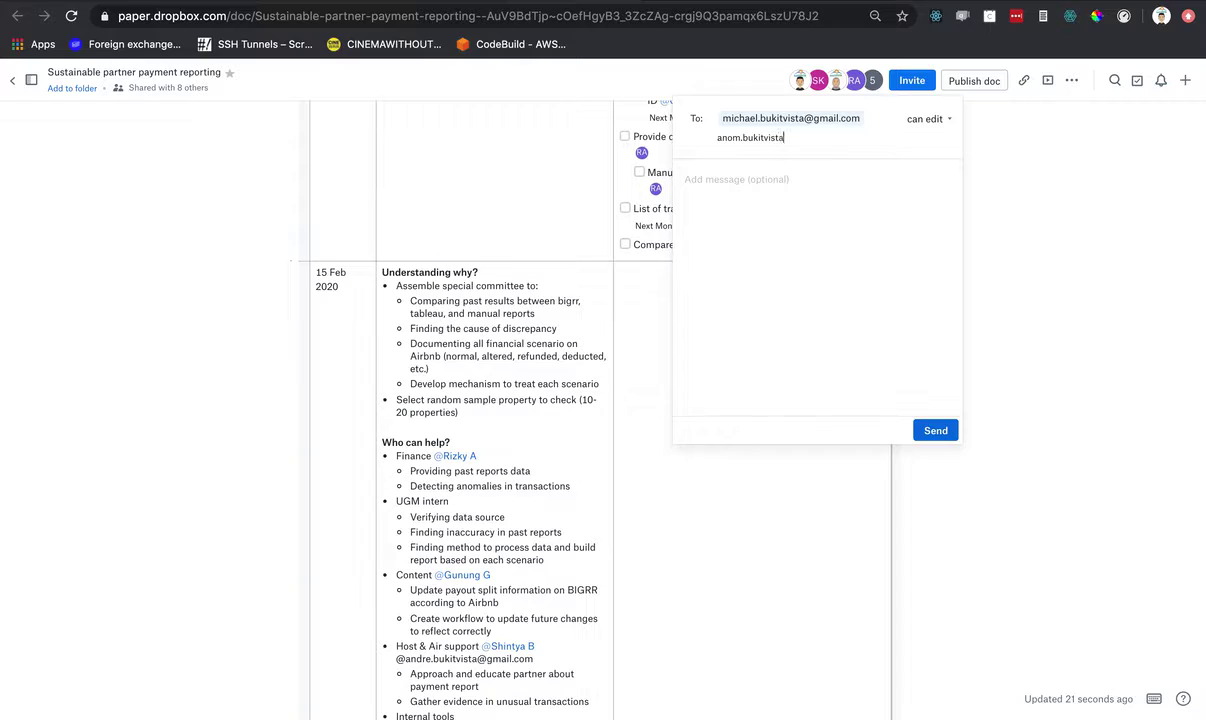
type("mail.co")
key("Return")
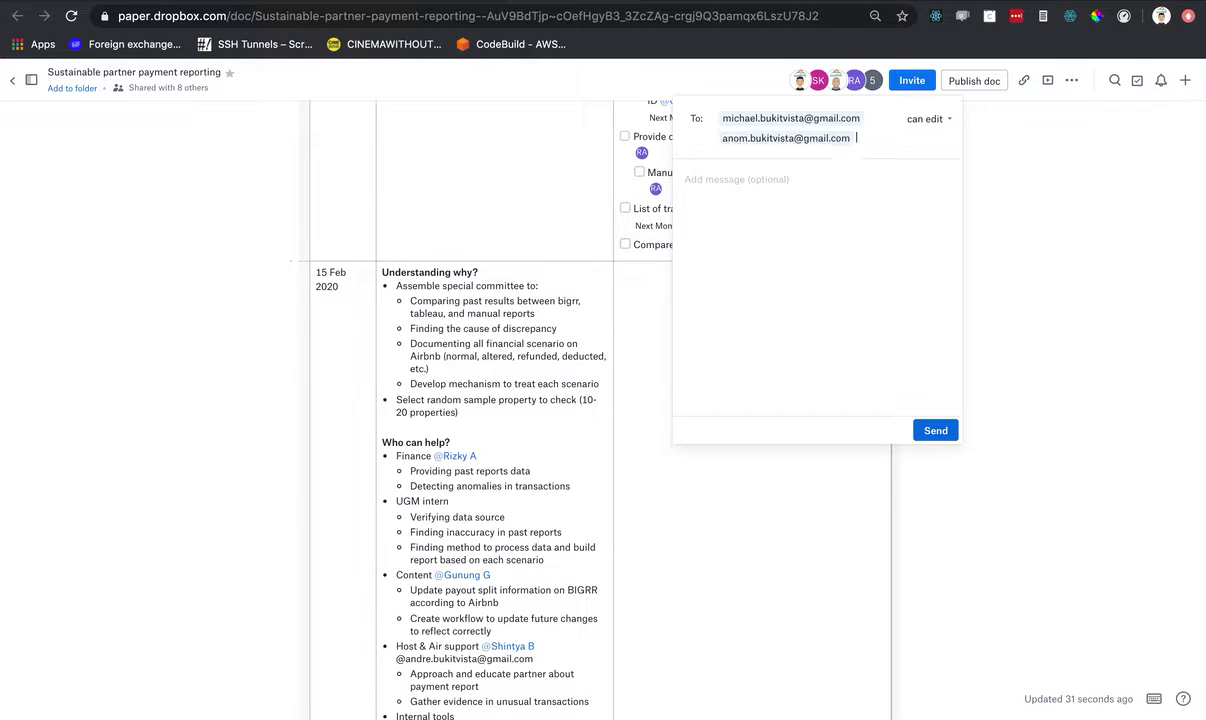
- Send the invitations and @-mention both new teammates as assignees on the Compare task
left_click(933, 431)
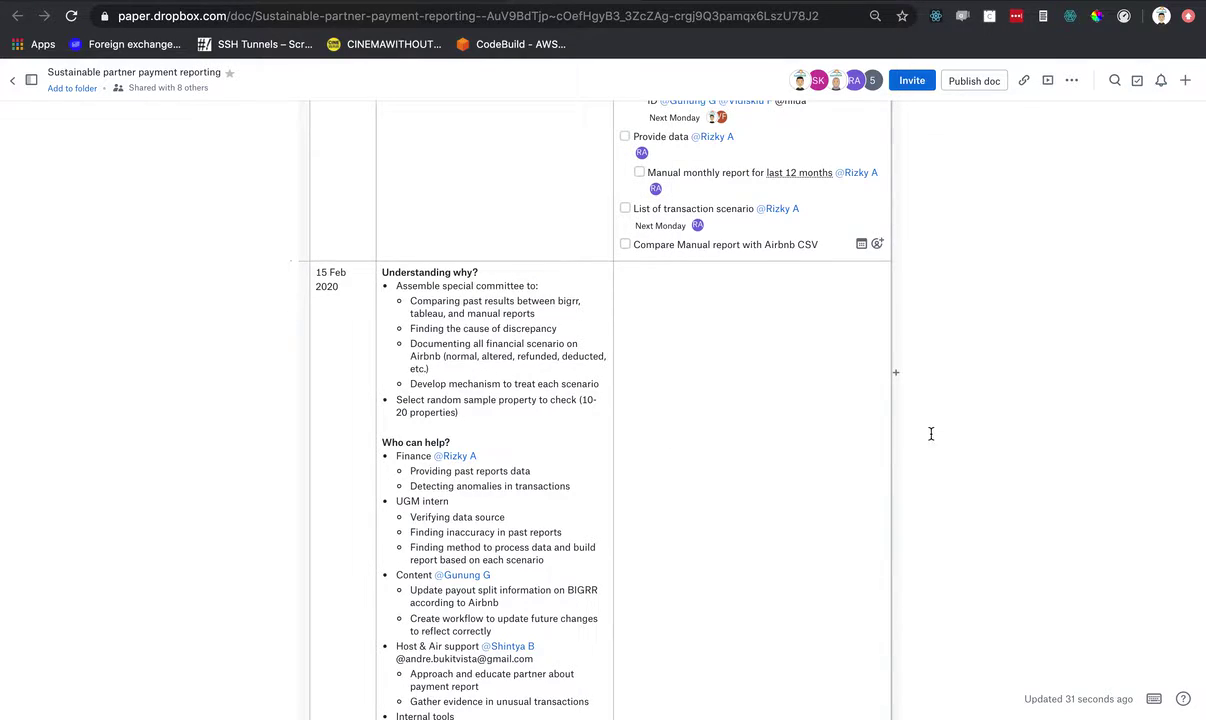
left_click(831, 242)
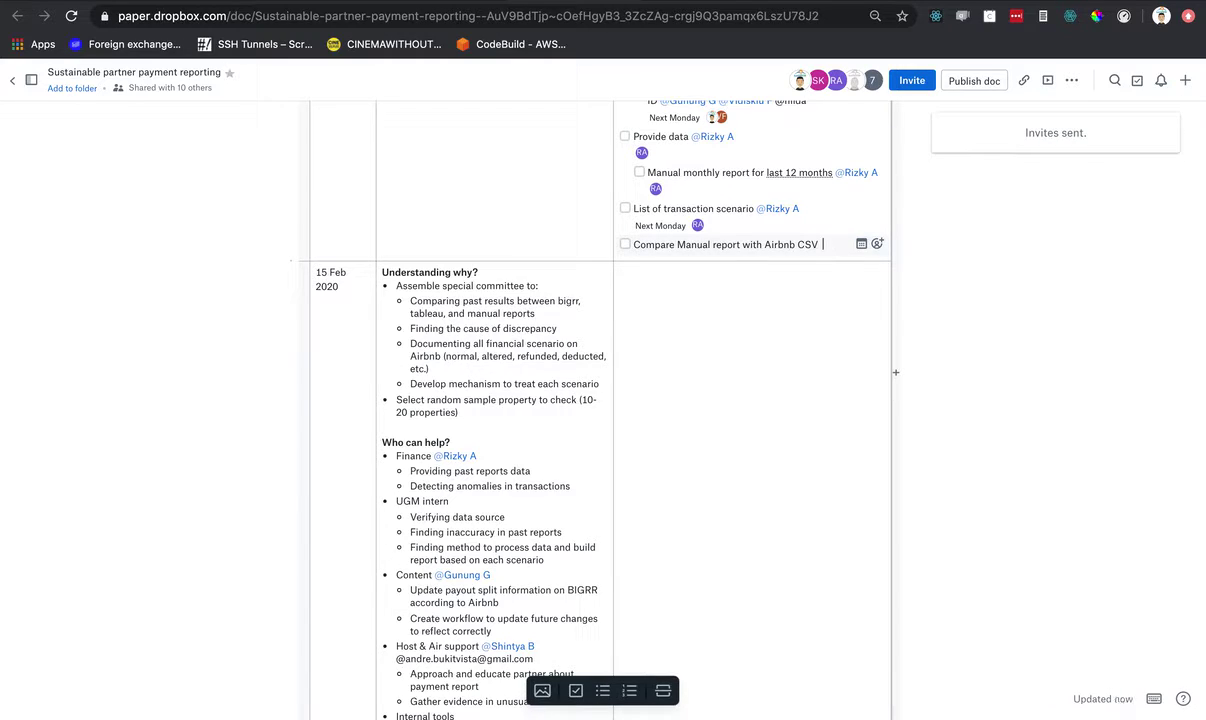
type("@mich")
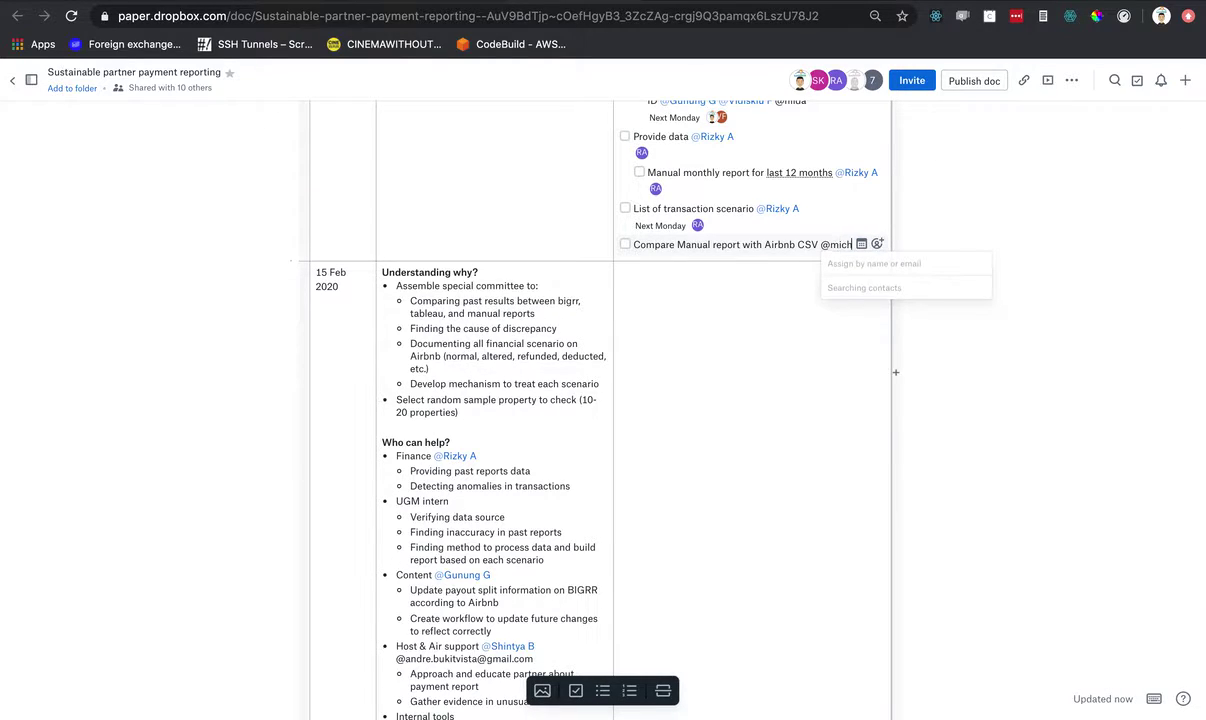
key("Return")
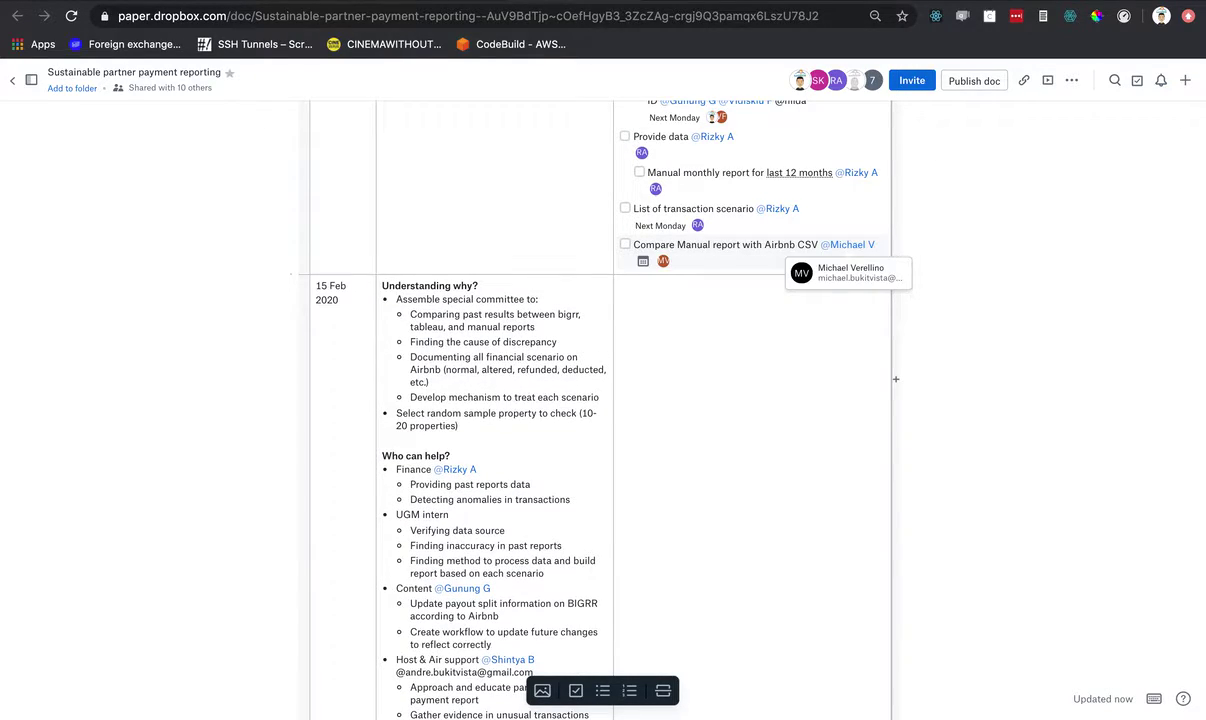
type("@anom")
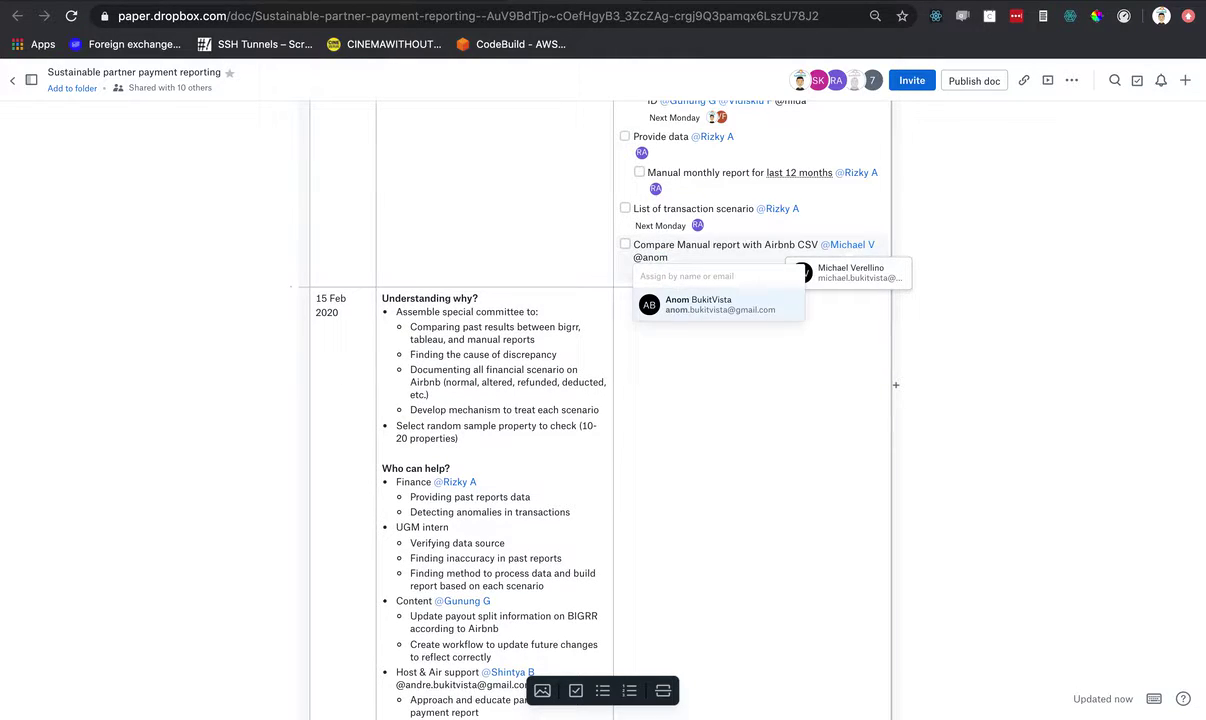
key("Return")
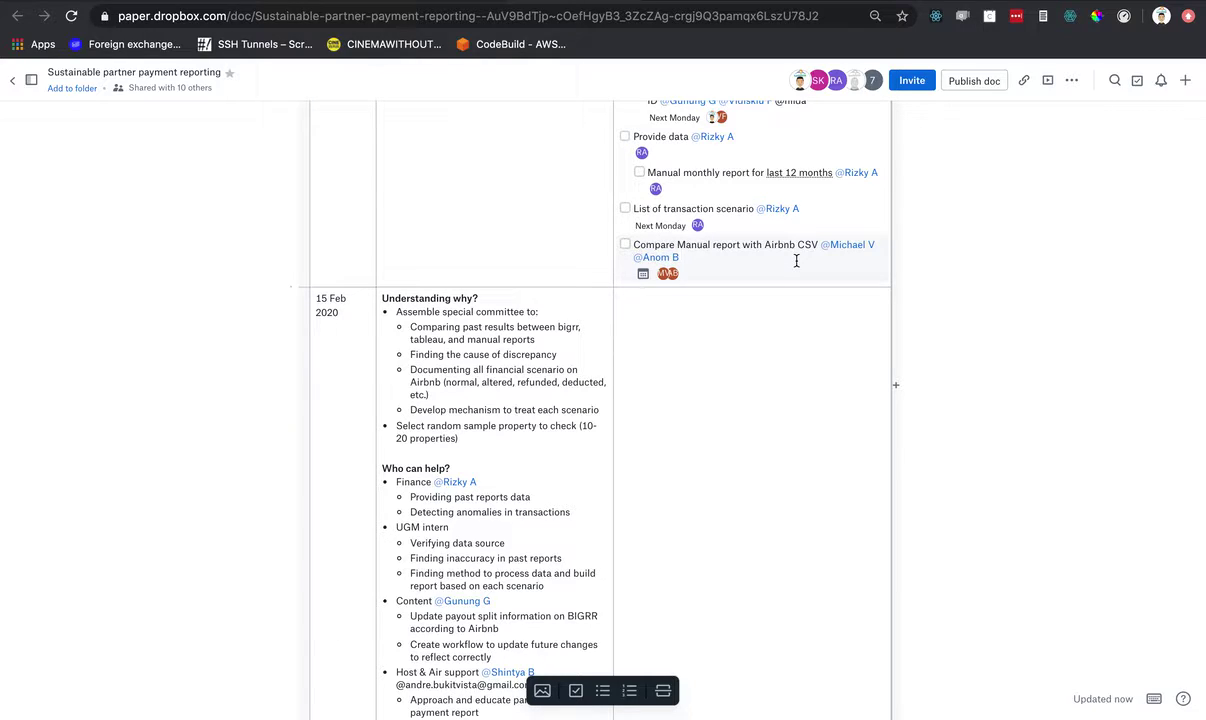
left_click(644, 277)
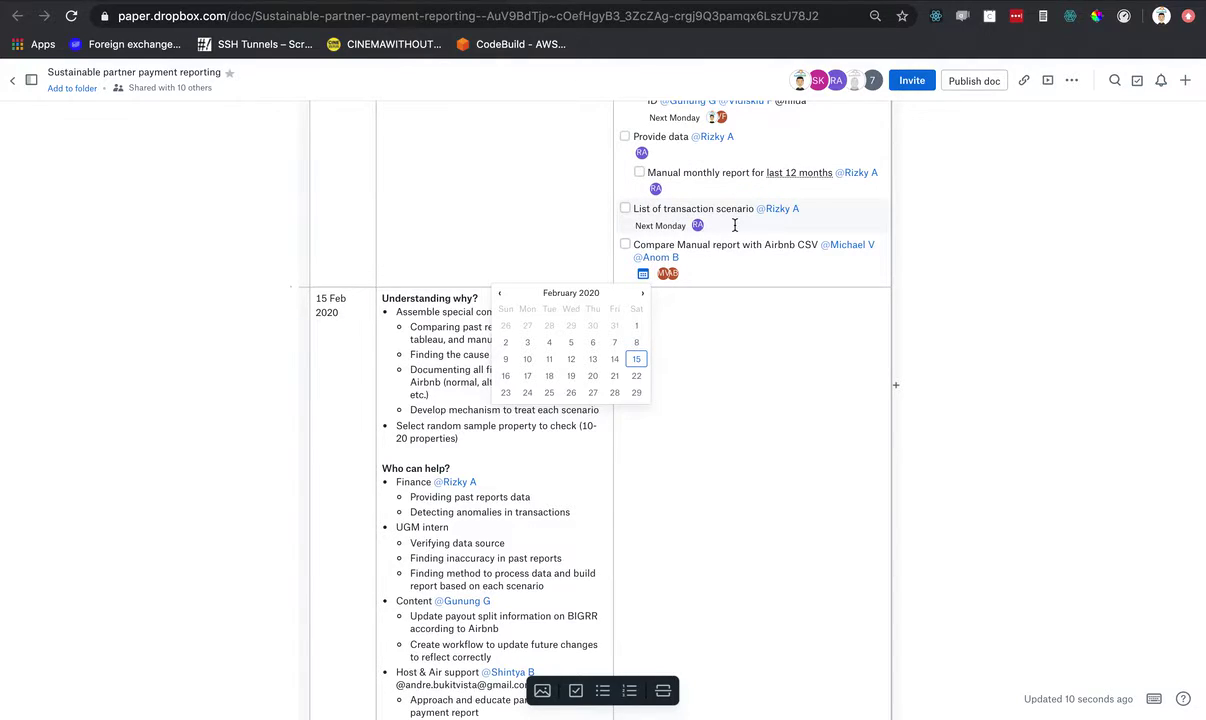
- Give the Compare Manual report task a due date of Monday, 17 February 2020
key("super+grave")
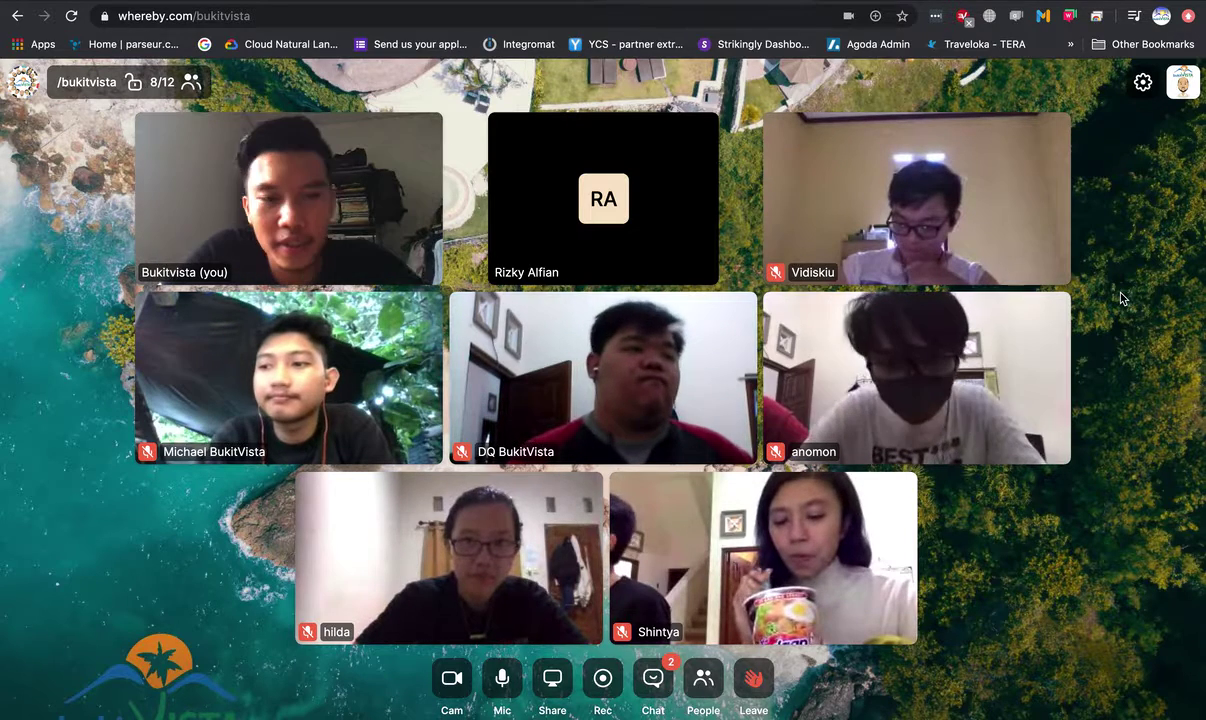
key("ctrl+Left")
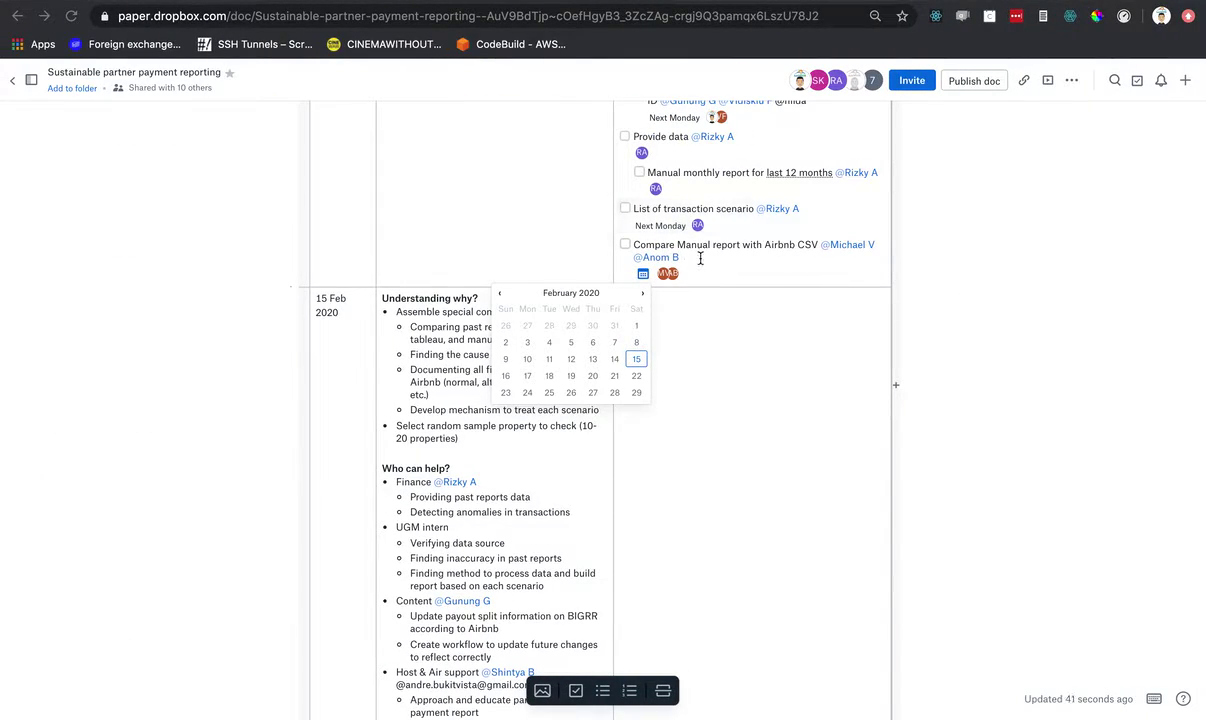
left_click(528, 377)
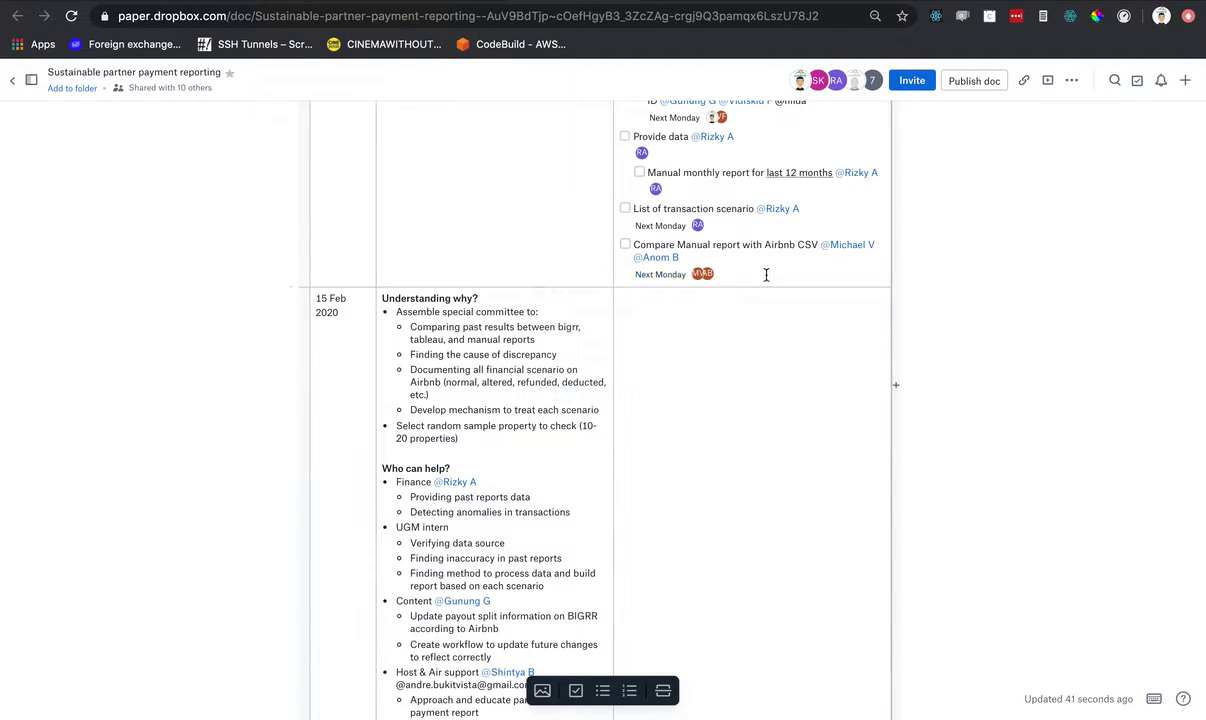
- Review the six Old business tasks, three due Next Monday, then switch to the Whereby call
scroll(799, 281, "up", 2)
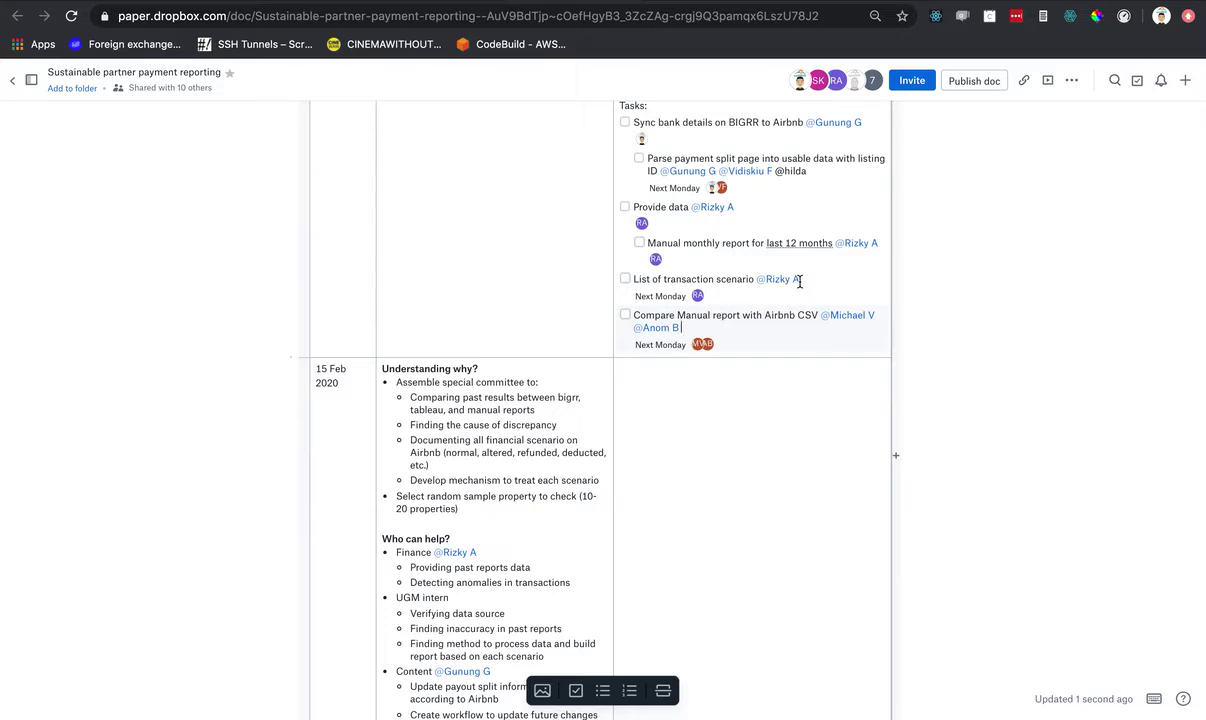
scroll(812, 278, "up", 2)
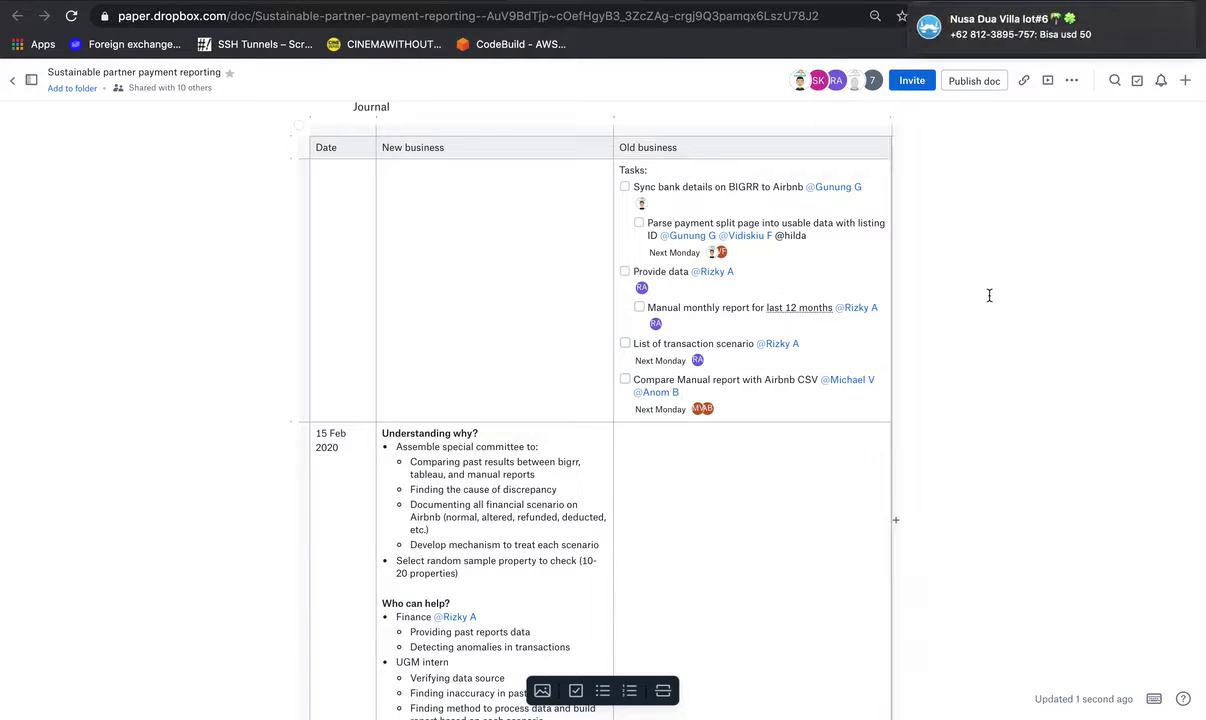
scroll(989, 295, "up", 3)
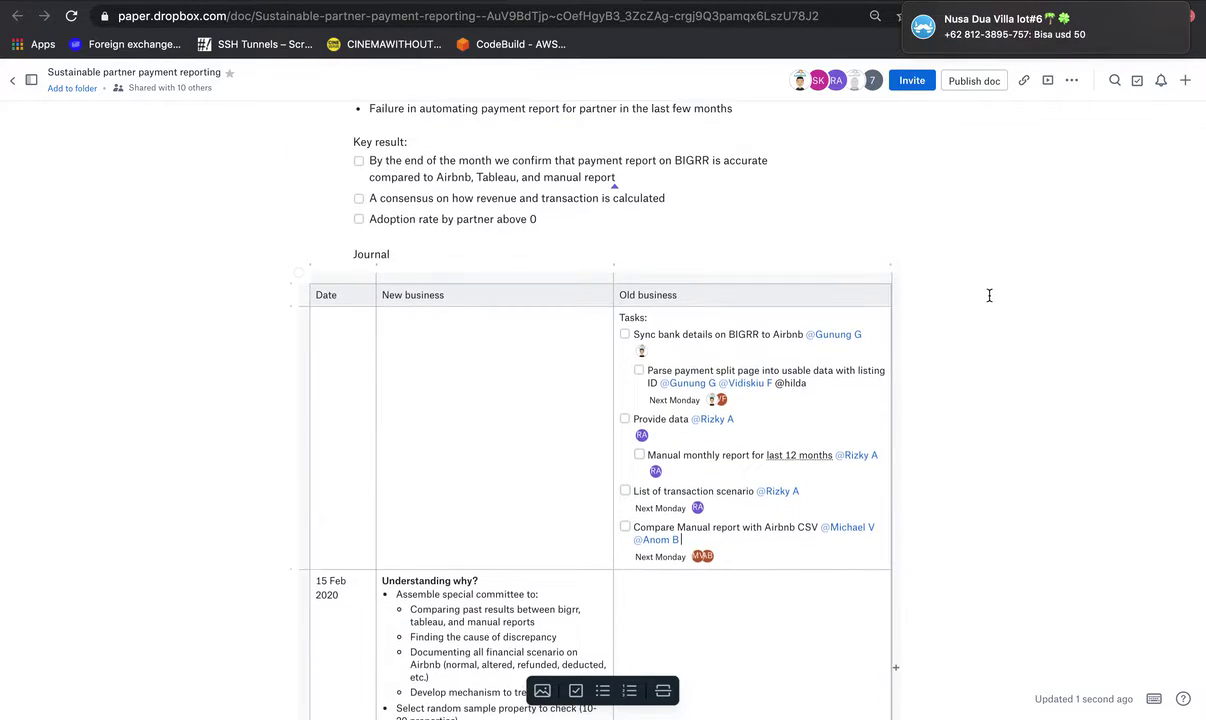
scroll(989, 295, "down", 3)
scroll(989, 295, "up", 3)
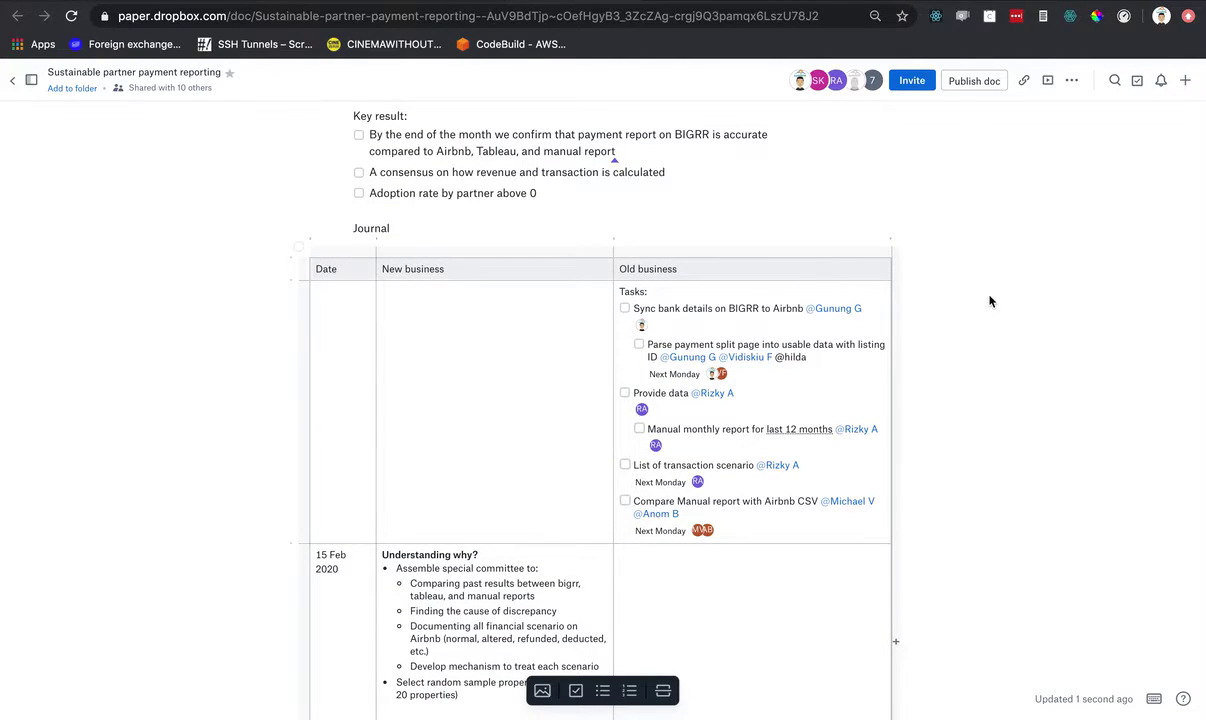
key("ctrl+Right")
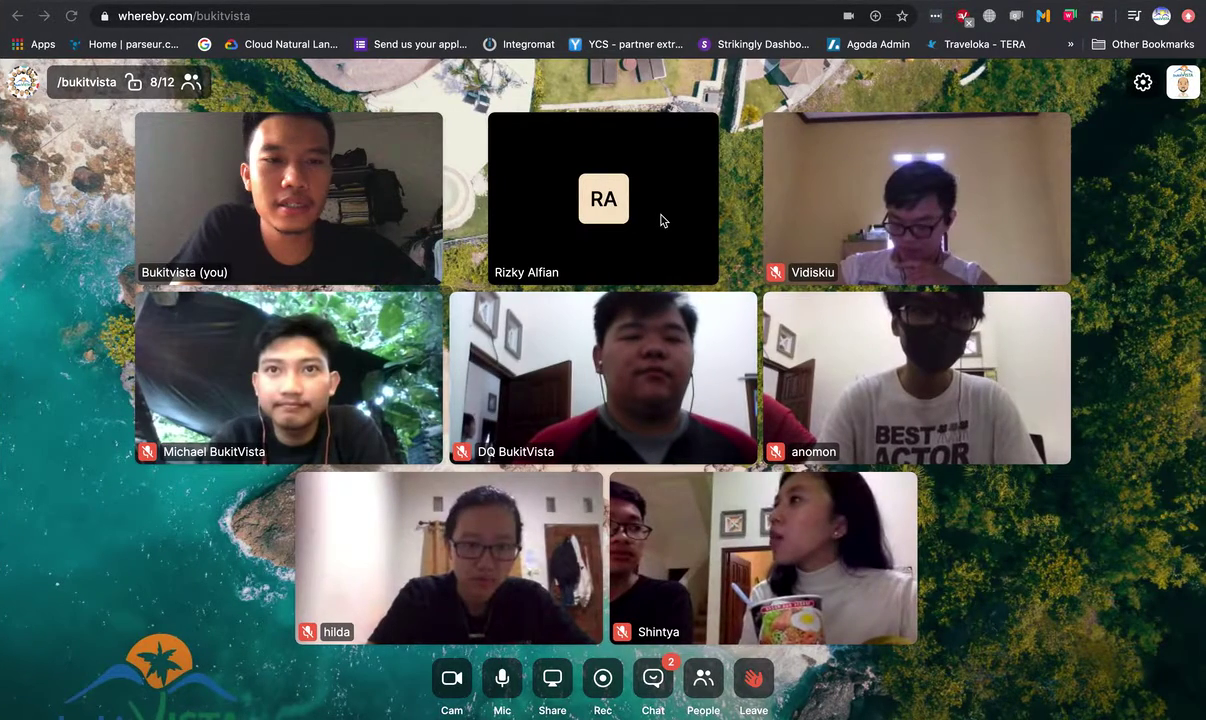